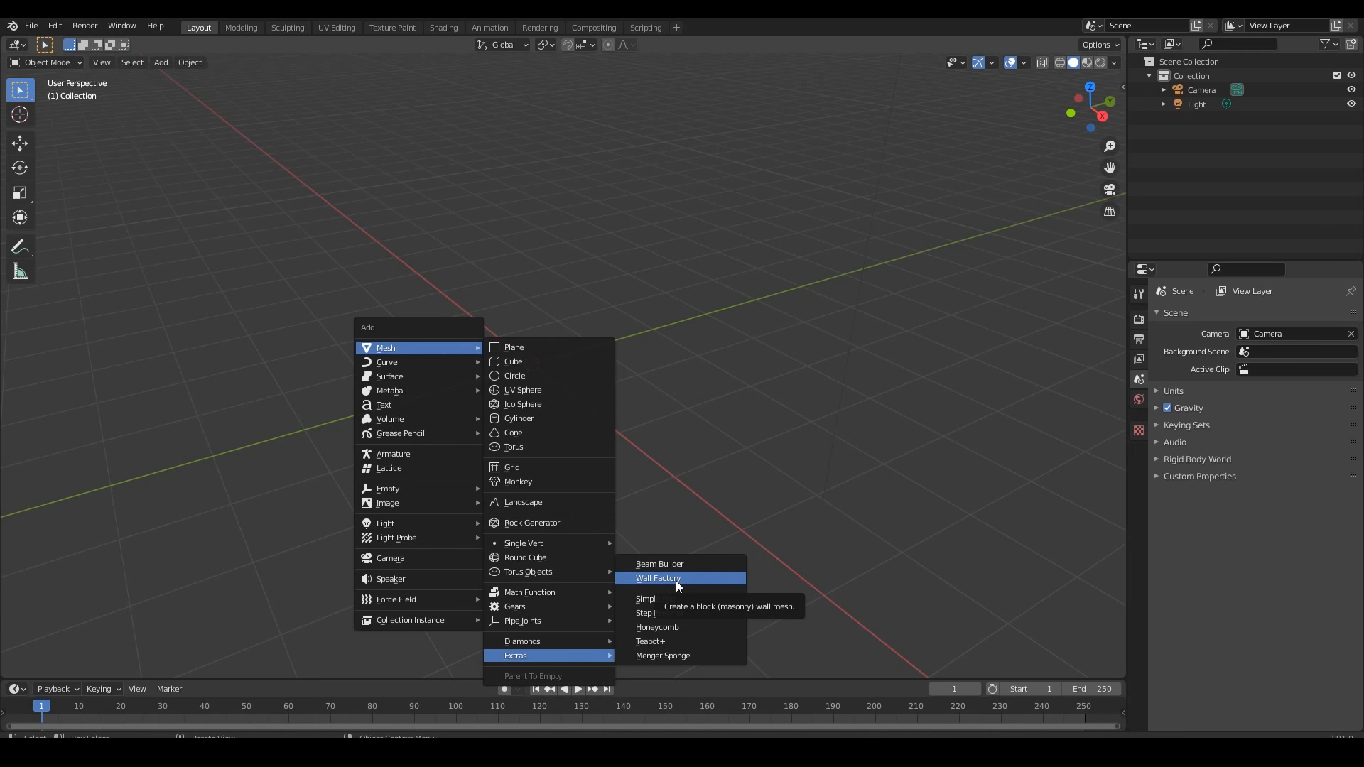
# Step: Add a masonry wall mesh with the Wall Factory and expand its creation settings
pyautogui.click(675, 581)
pyautogui.scroll(-4, 508, 446)
pyautogui.moveTo(506, 447)
pyautogui.mouseDown(button='middle')
pyautogui.moveTo(627, 424)
pyautogui.moveTo(596, 501)
pyautogui.moveTo(570, 488)
pyautogui.mouseUp(button='middle')
pyautogui.scroll(3, 578, 408)
pyautogui.click(107, 667)
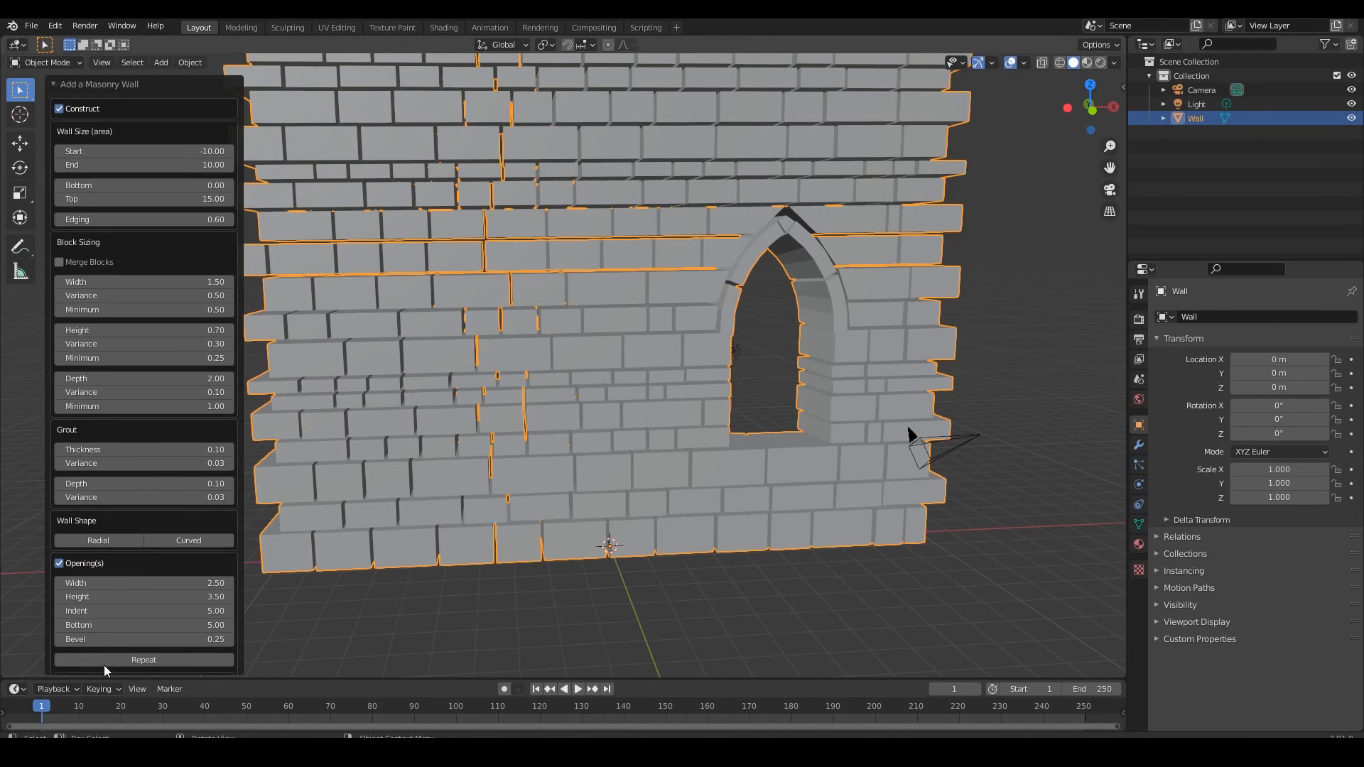
pyautogui.scroll(-1, 571, 330)
pyautogui.scroll(-1, 583, 337)
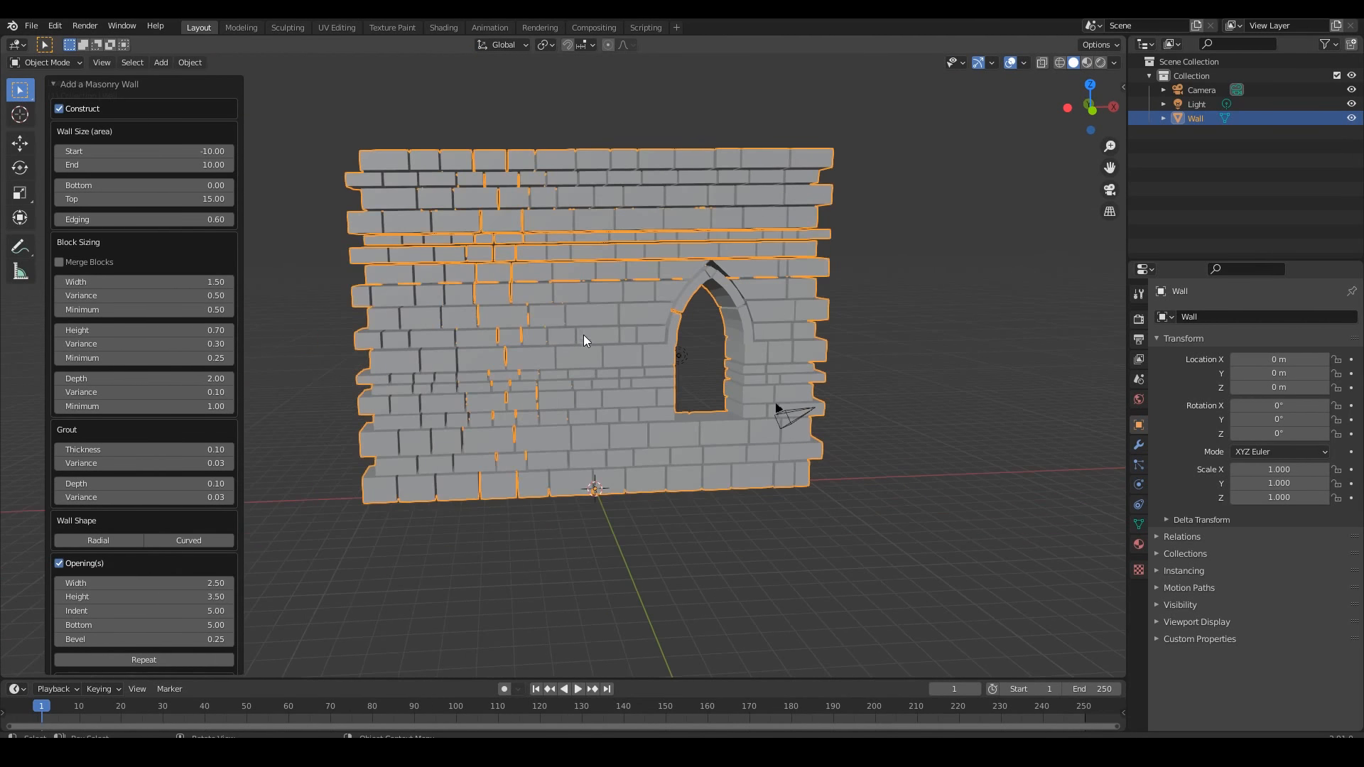
# Step: Set the masonry wall's End size to 30, then deselect the wall
pyautogui.click(210, 164)
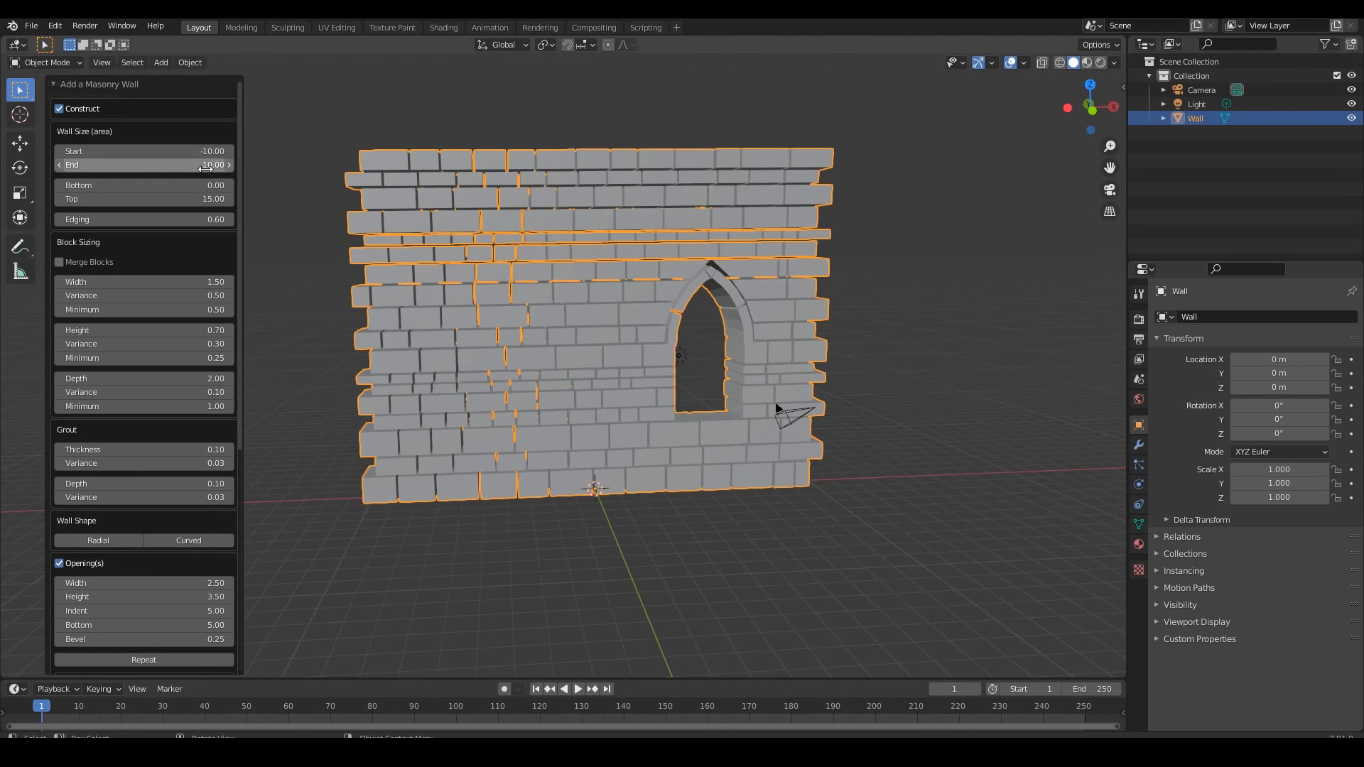
pyautogui.click(212, 165)
pyautogui.press('BackSpace')
pyautogui.press('BackSpace')
pyautogui.press('BackSpace')
pyautogui.press('BackSpace')
pyautogui.write('30')
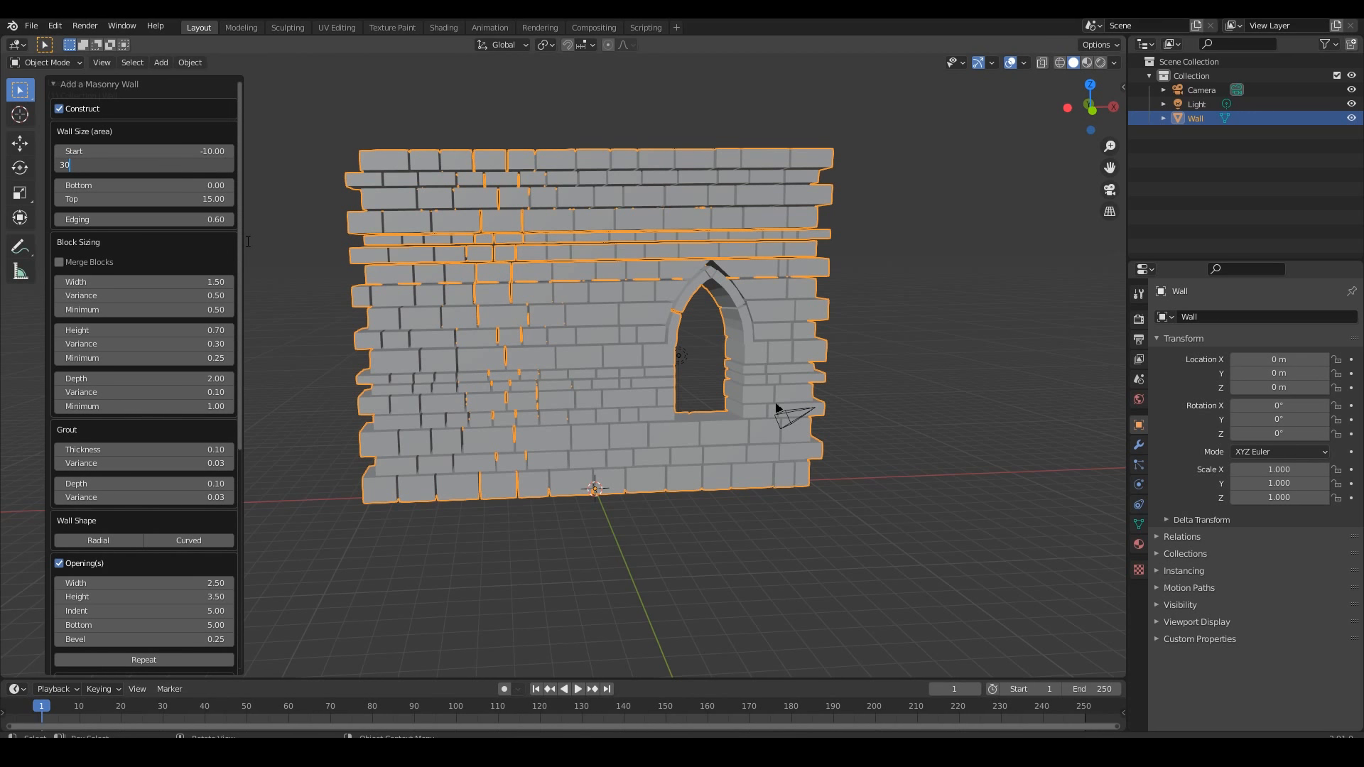
pyautogui.press('Return')
pyautogui.scroll(-2, 492, 384)
pyautogui.moveTo(495, 387); pyautogui.dragTo(587, 426, button='middle')
pyautogui.scroll(1, 585, 423)
pyautogui.click(603, 526)
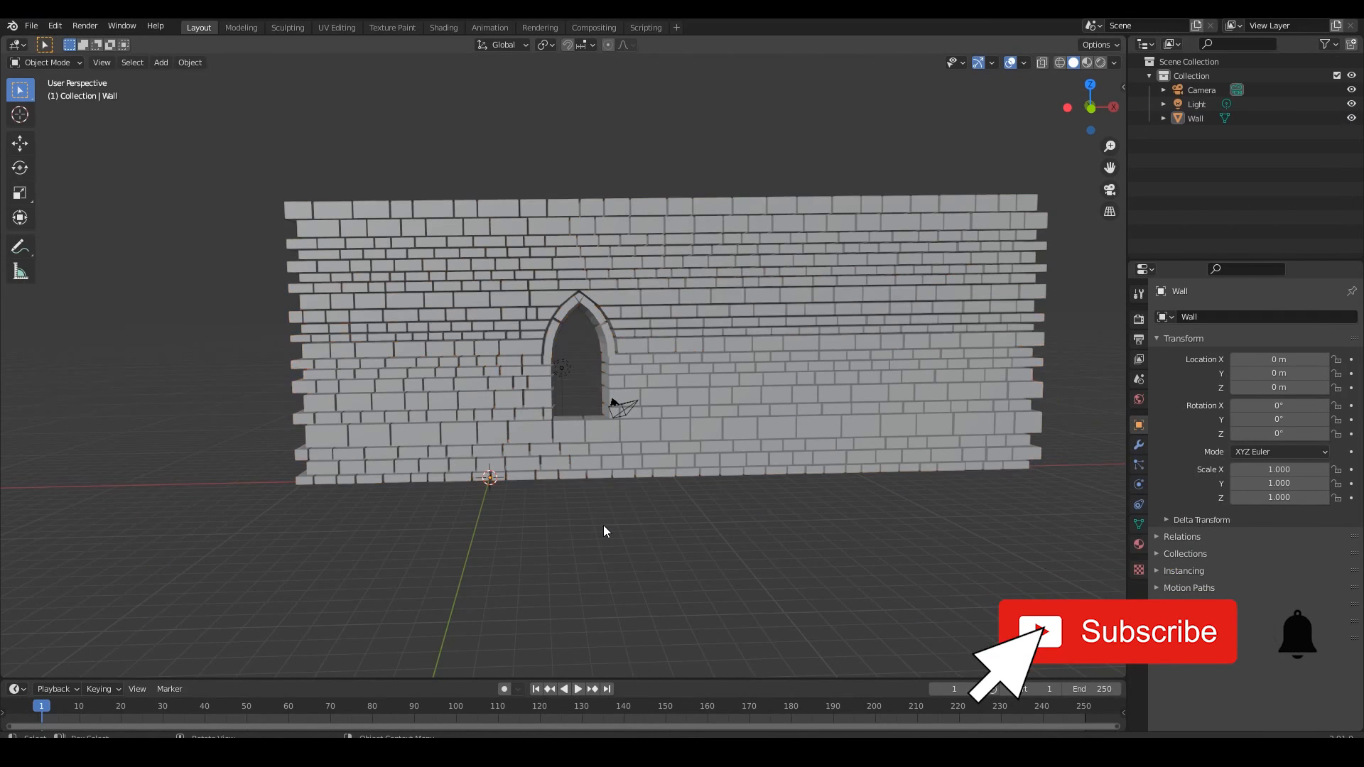
# Step: In Edit Mode, fatten all the wall's blocks along their normals until the gaps between them close
pyautogui.click(510, 446)
pyautogui.press('Tab')
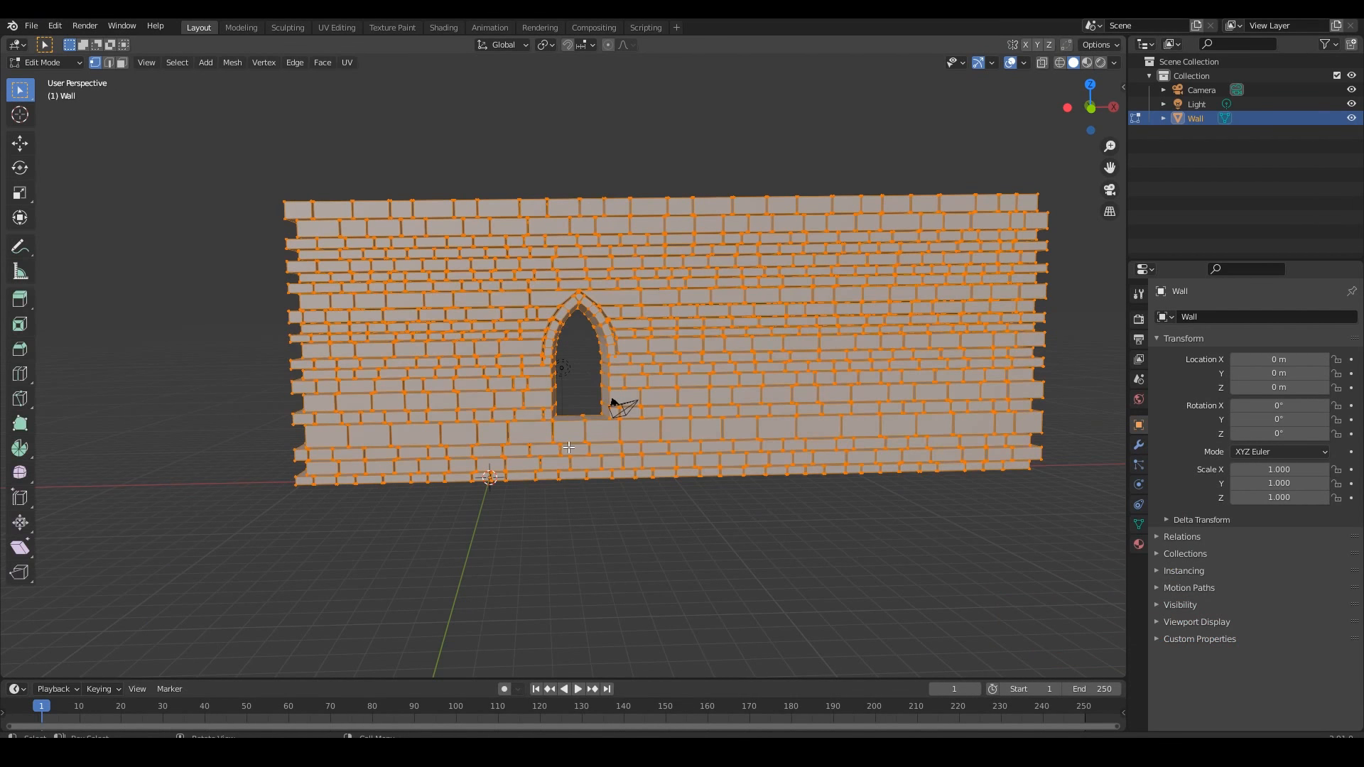
pyautogui.press('KP_1')
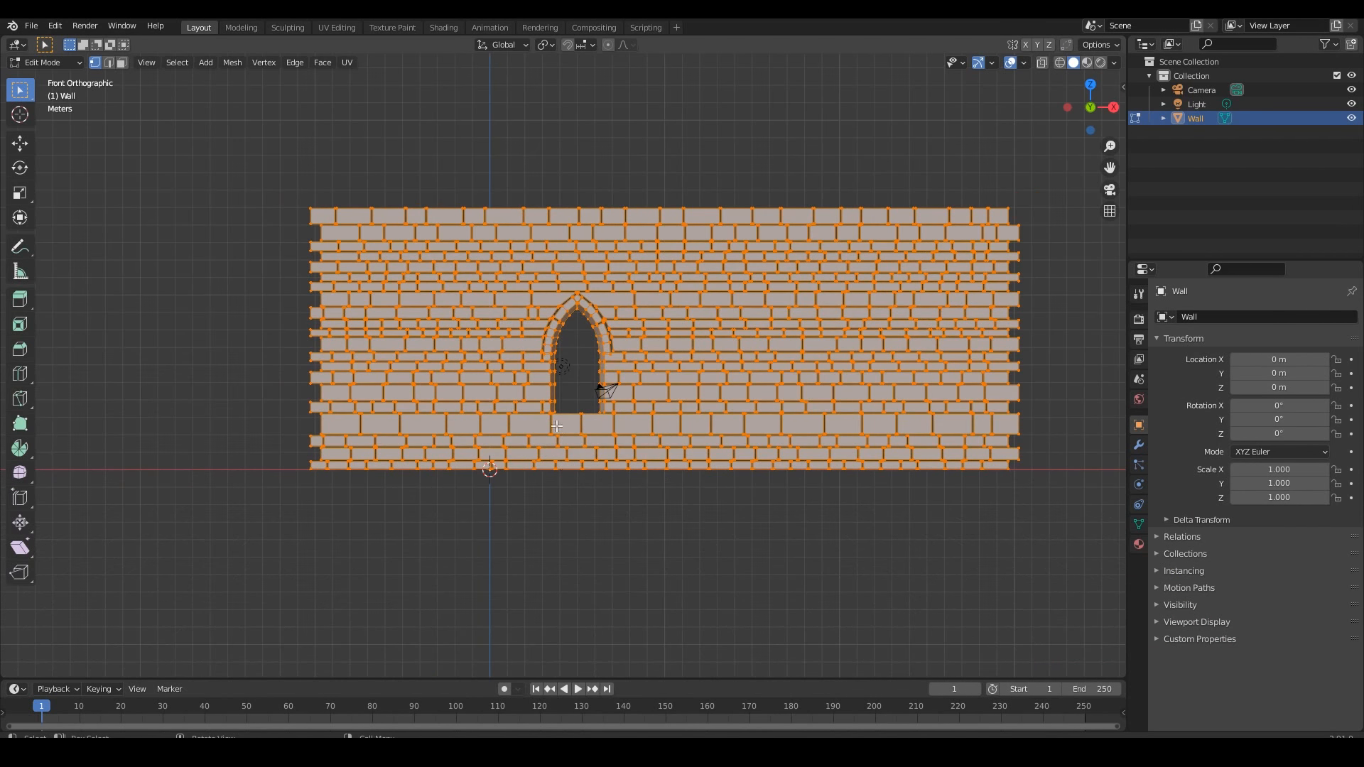
pyautogui.scroll(5, 367, 433)
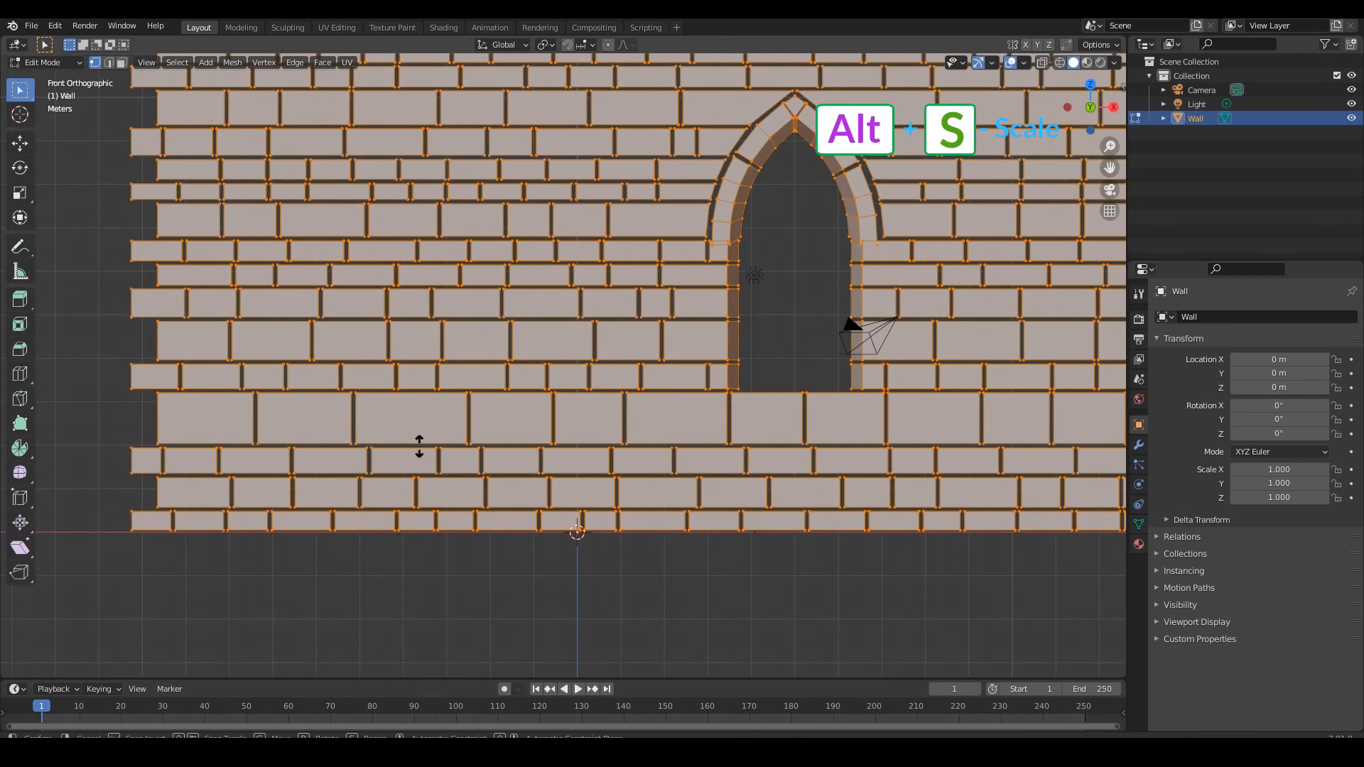
pyautogui.hotkey('alt', 's')
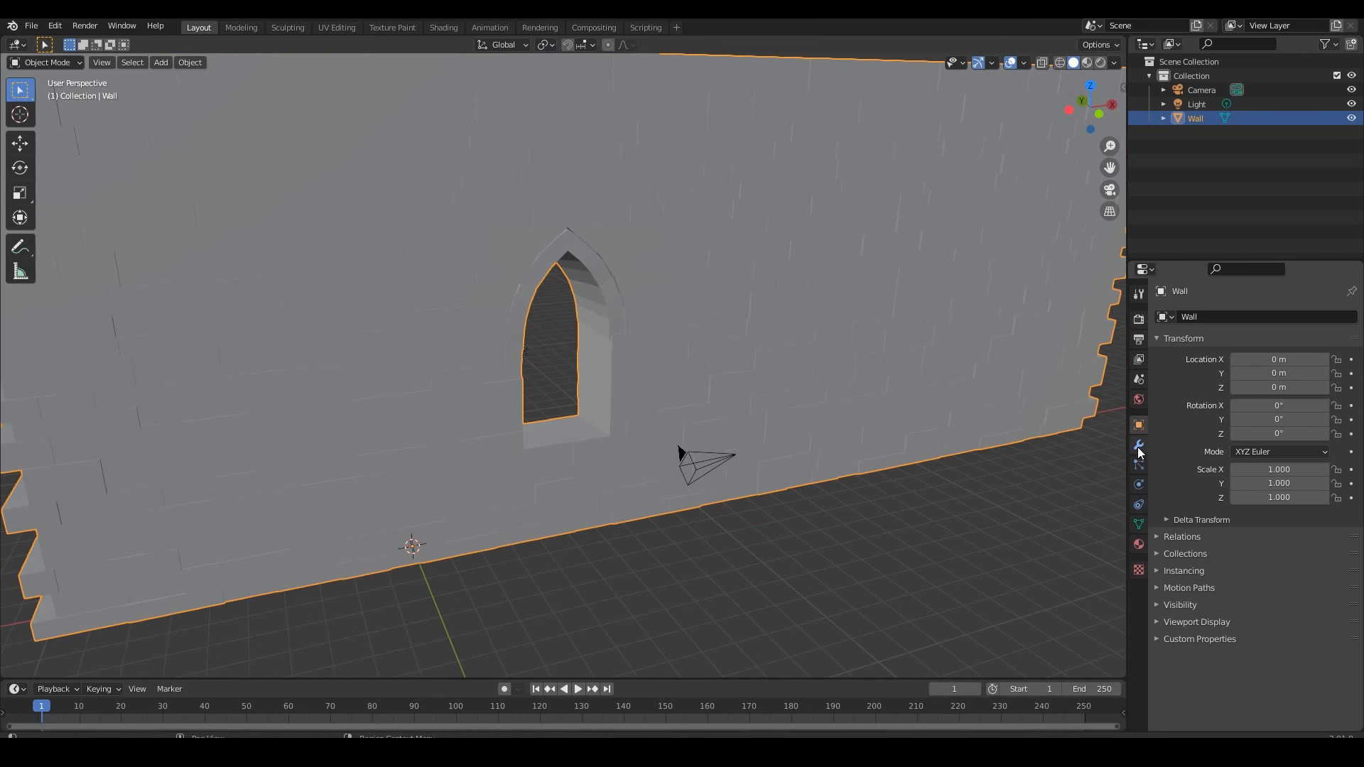
pyautogui.scroll(-3, 897, 422)
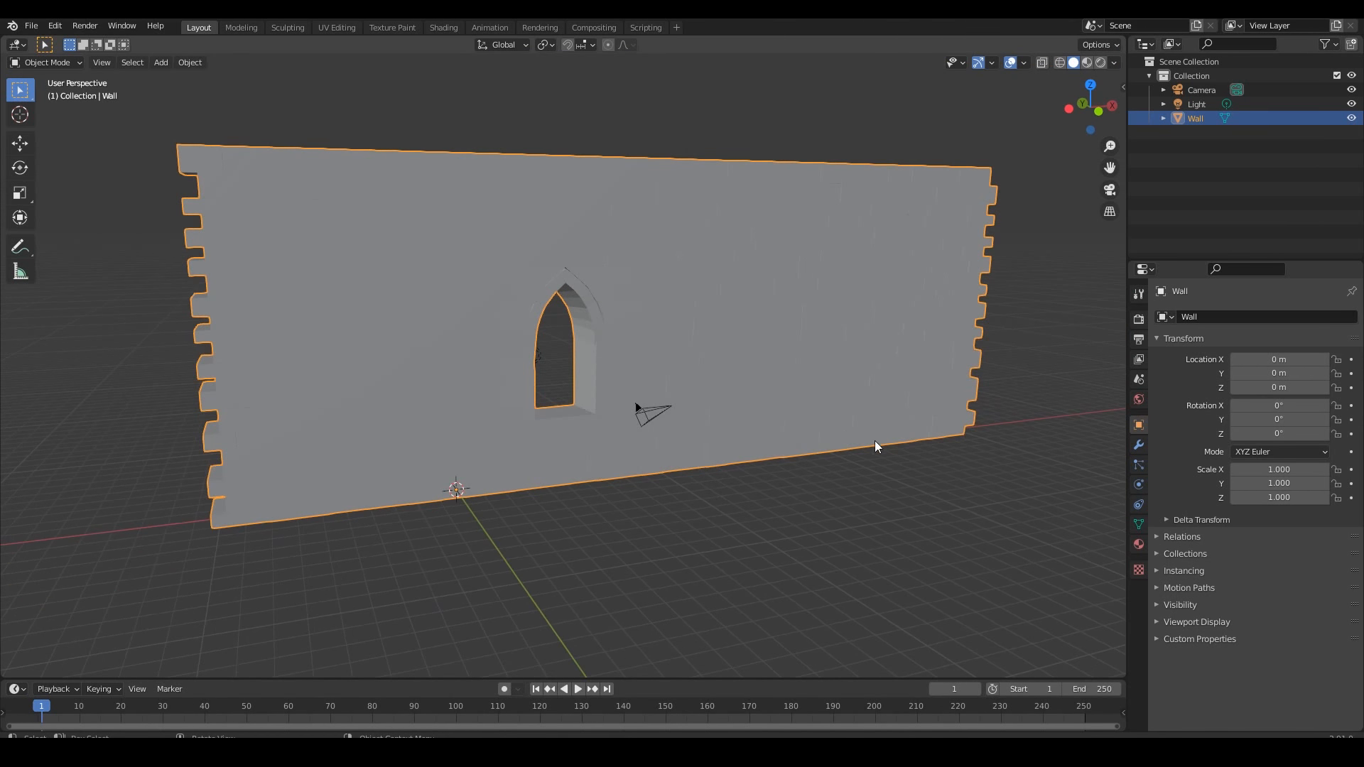
# Step: Add a Bevel modifier to the wall so that the individual blocks get bevelled edges
pyautogui.click(1138, 445)
pyautogui.click(1200, 317)
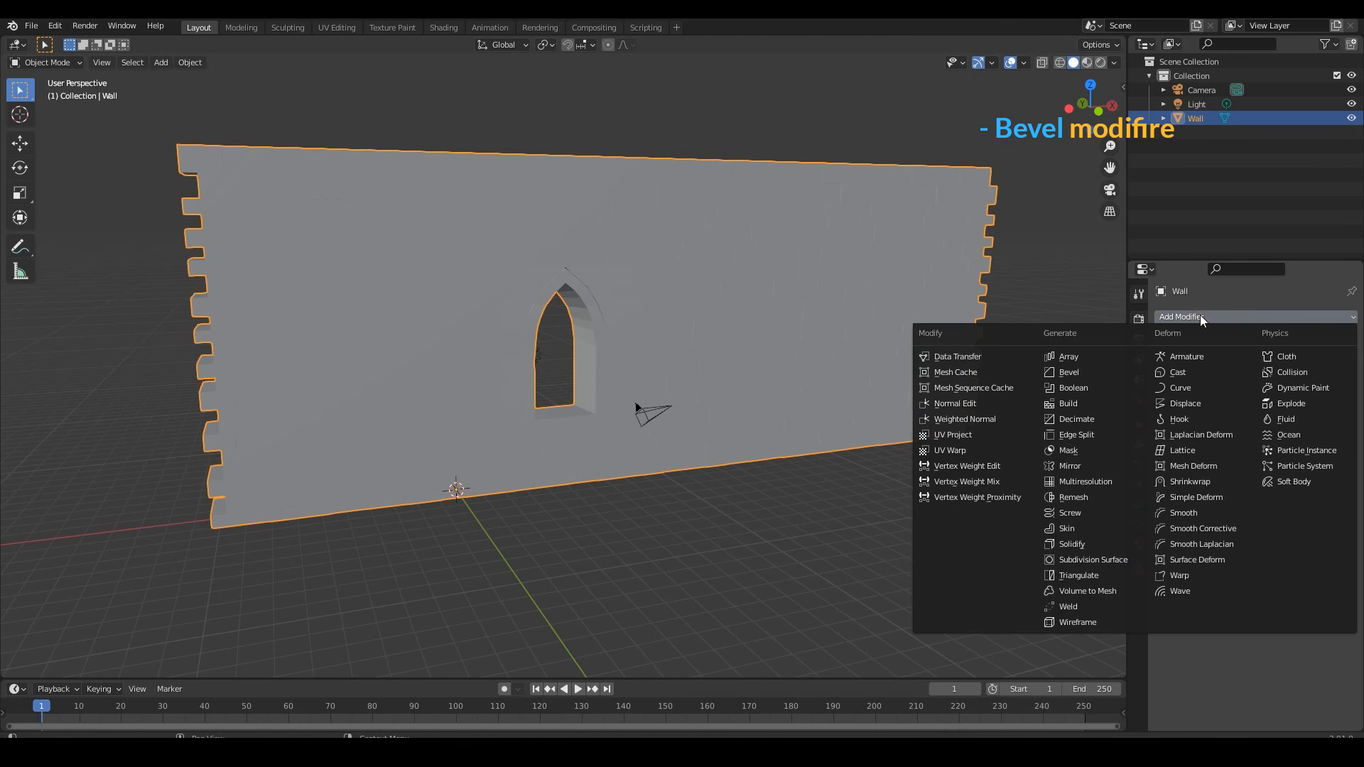
pyautogui.click(1068, 372)
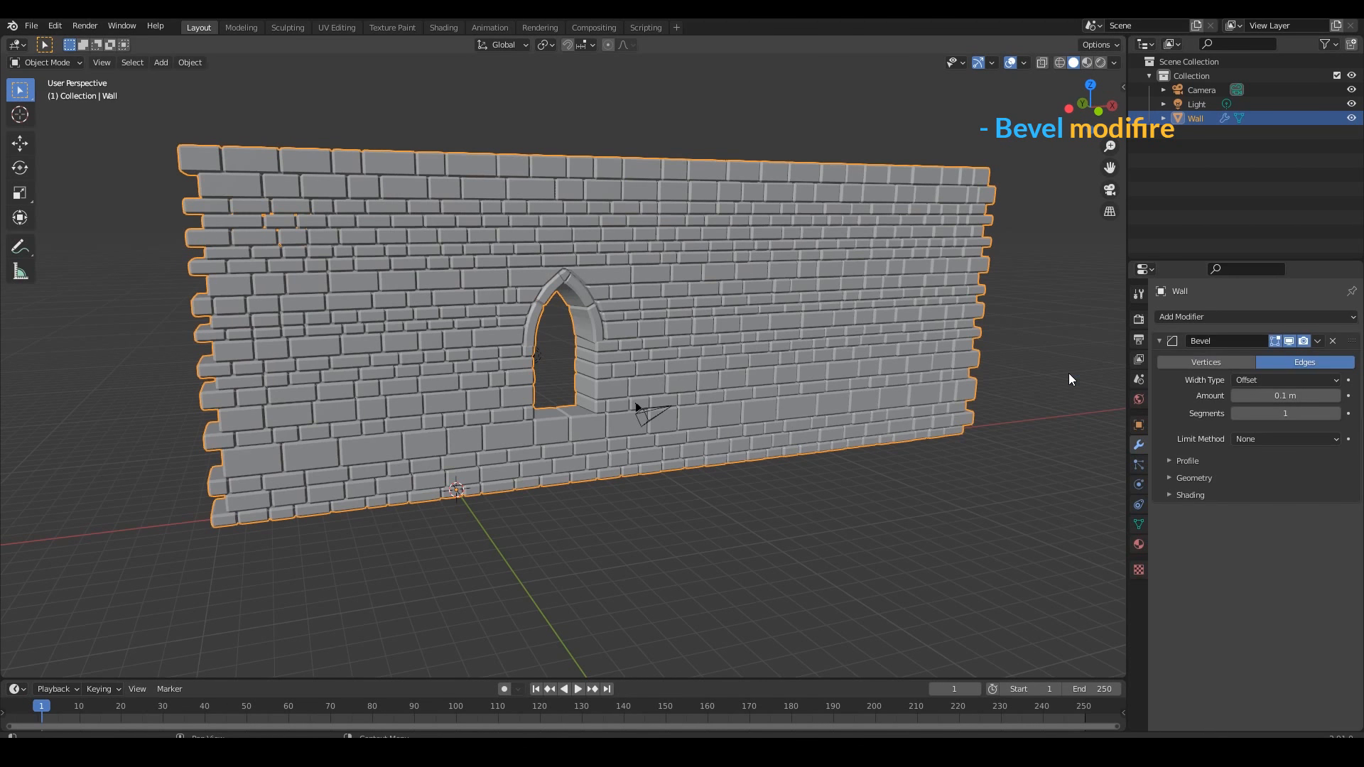
pyautogui.moveTo(739, 478); pyautogui.dragTo(691, 547, button='middle')
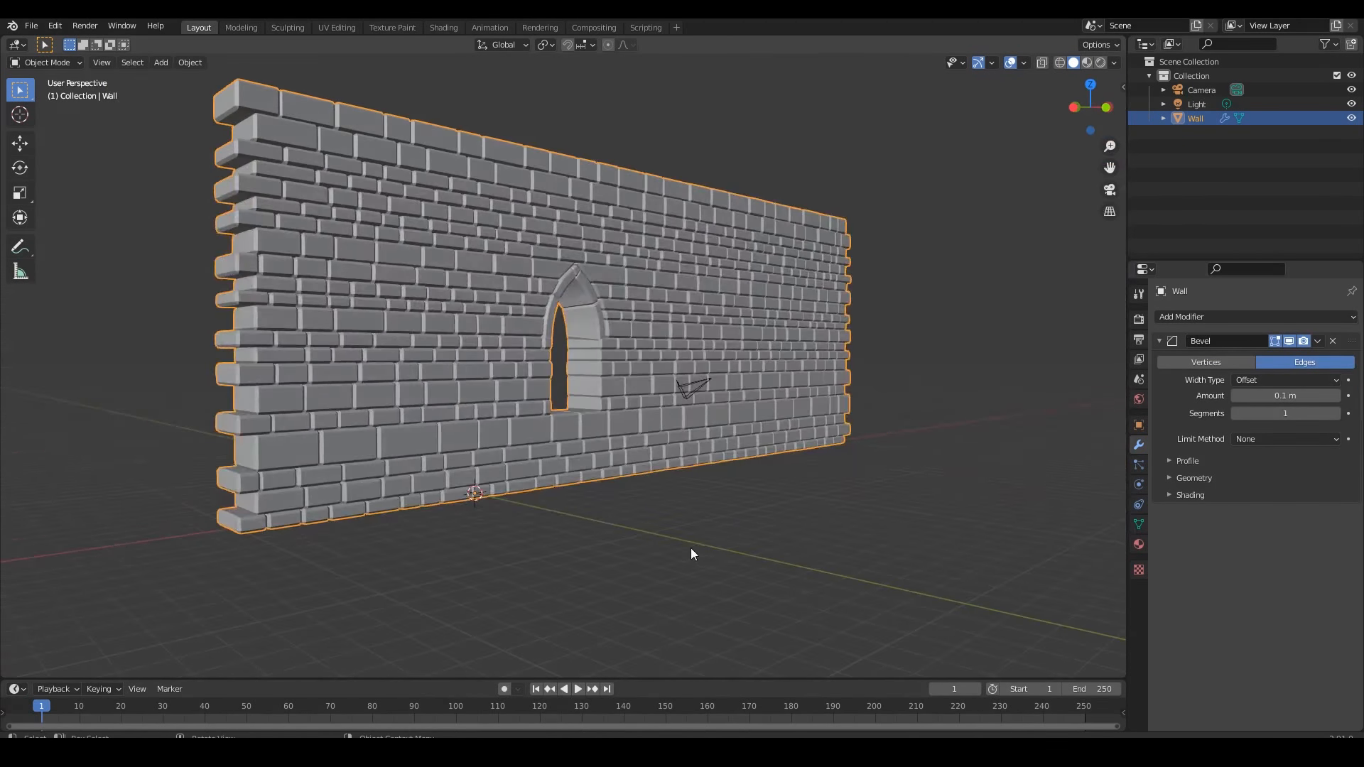
pyautogui.click(690, 548)
pyautogui.scroll(4, 575, 508)
pyautogui.moveTo(575, 508); pyautogui.dragTo(694, 448, button='middle')
pyautogui.scroll(-2, 721, 472)
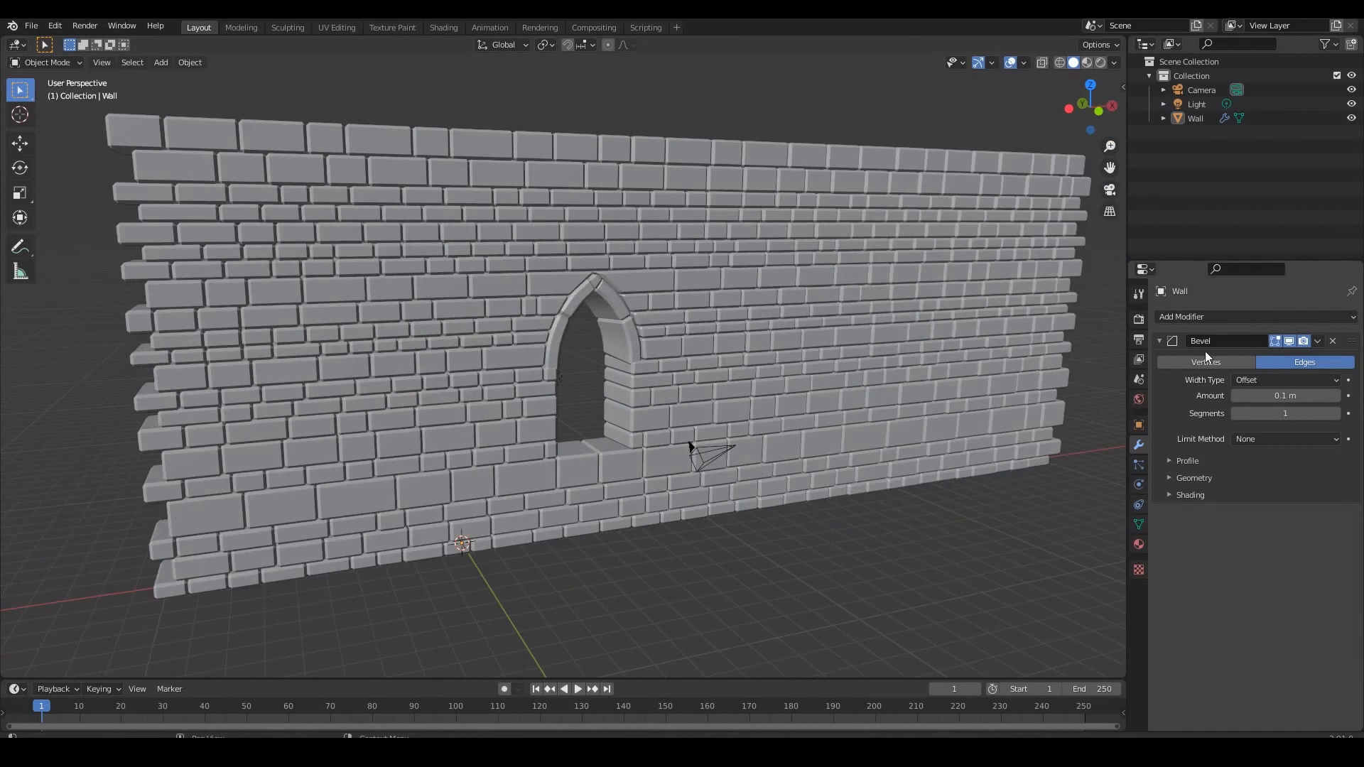
# Step: Collapse the Bevel modifier's settings and add a Simple Deform modifier to the wall
pyautogui.click(1159, 340)
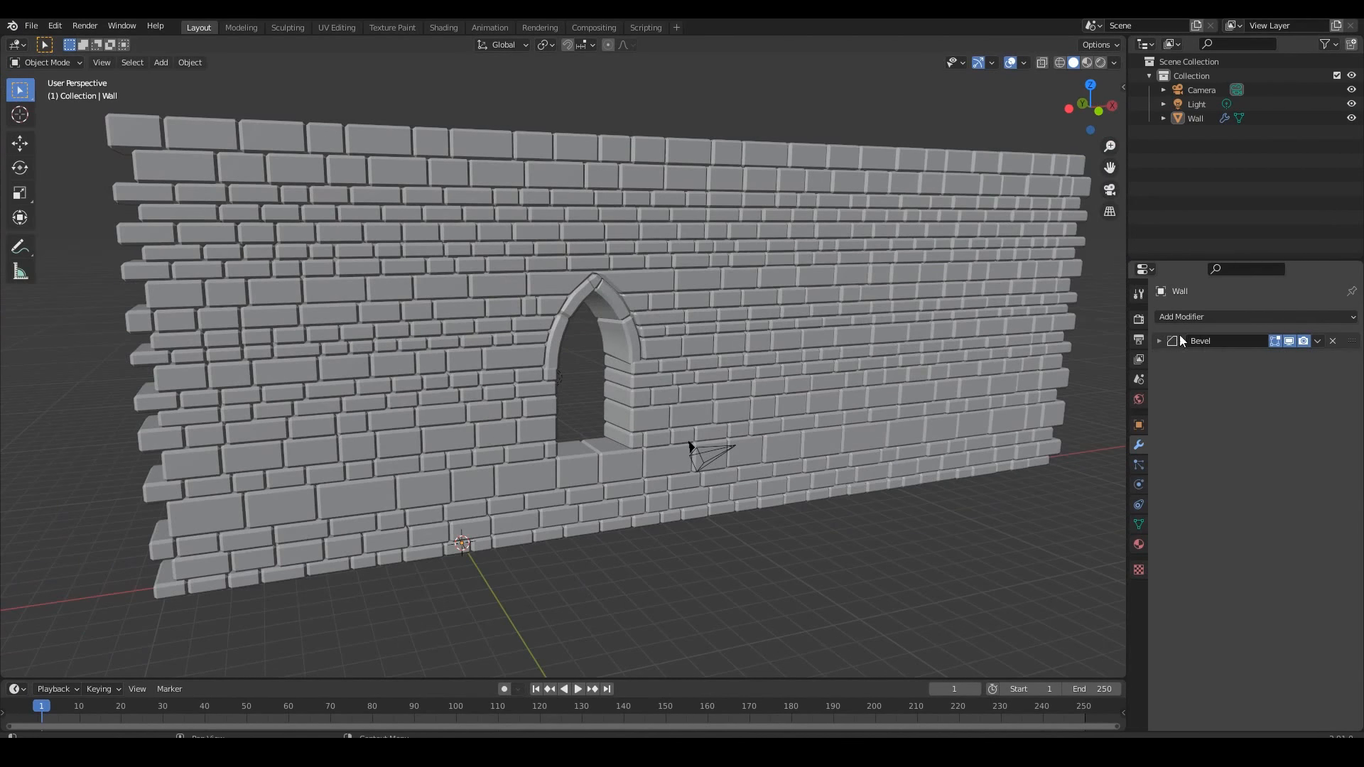
pyautogui.click(1226, 316)
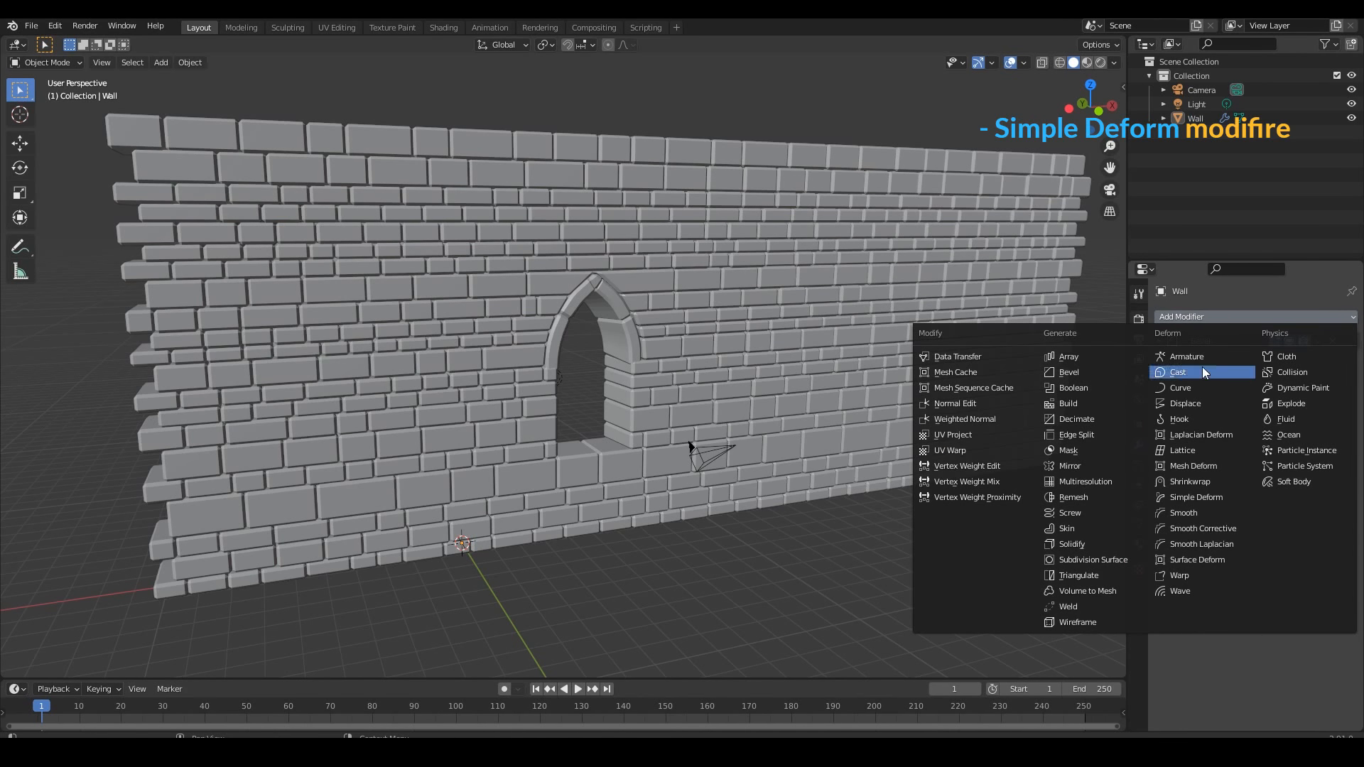
pyautogui.click(1199, 497)
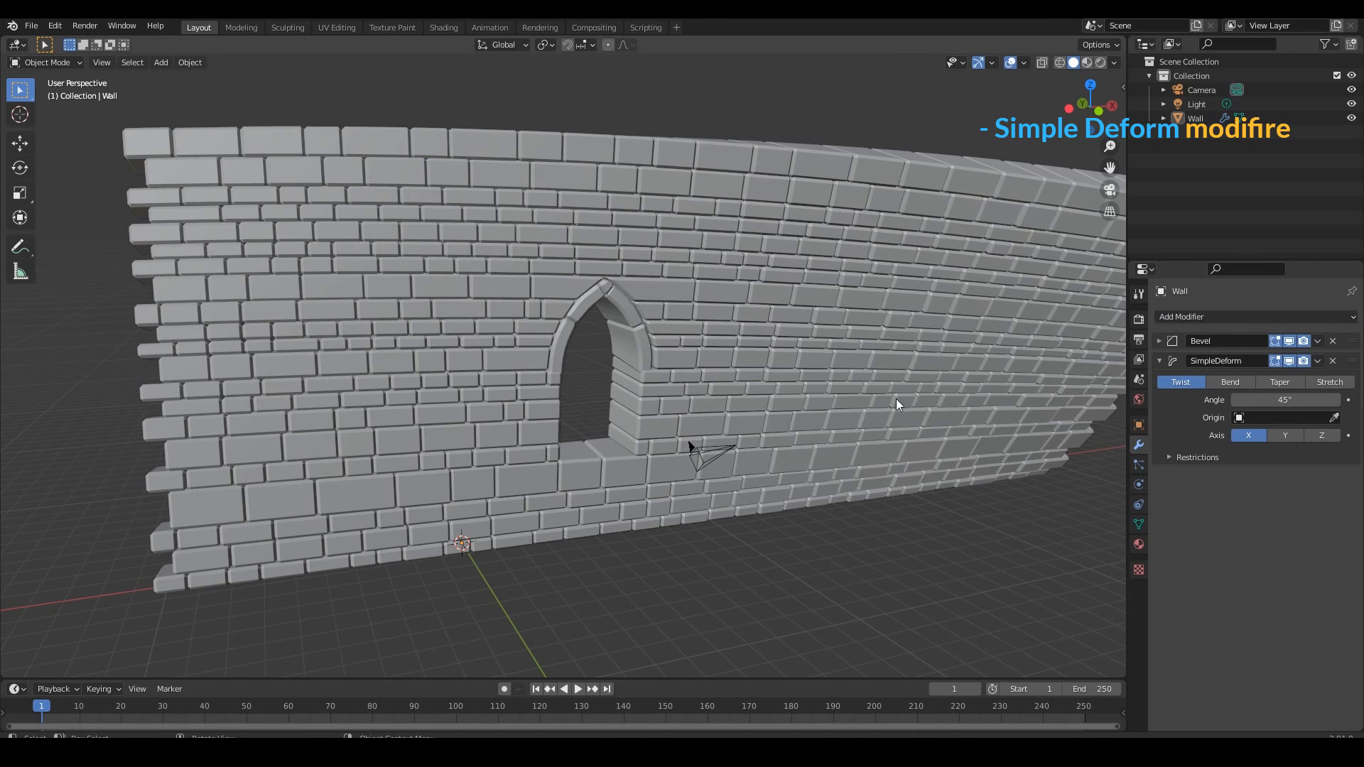
pyautogui.moveTo(896, 403); pyautogui.dragTo(969, 395, button='middle')
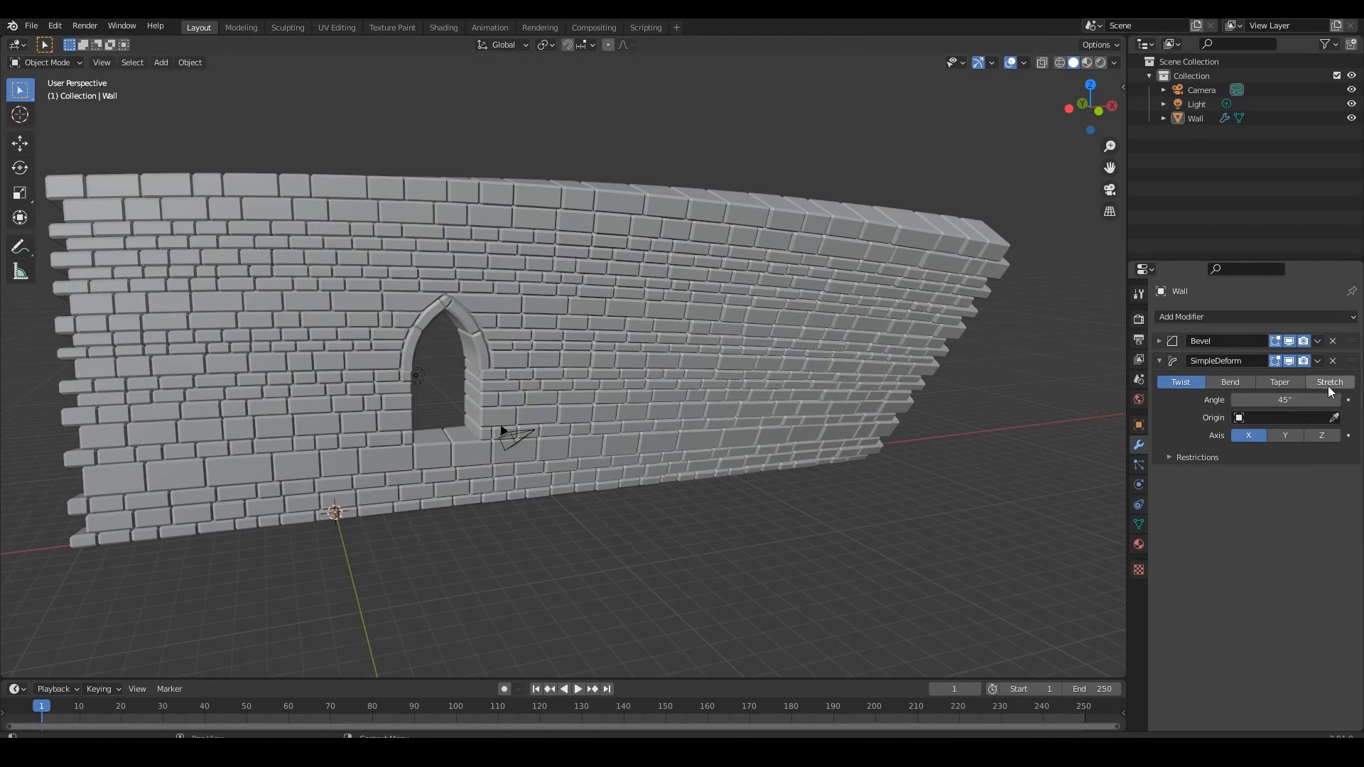
# Step: Set the Simple Deform modifier to Bend around the Z axis with an angle of 365° to form a round tower
pyautogui.click(1228, 384)
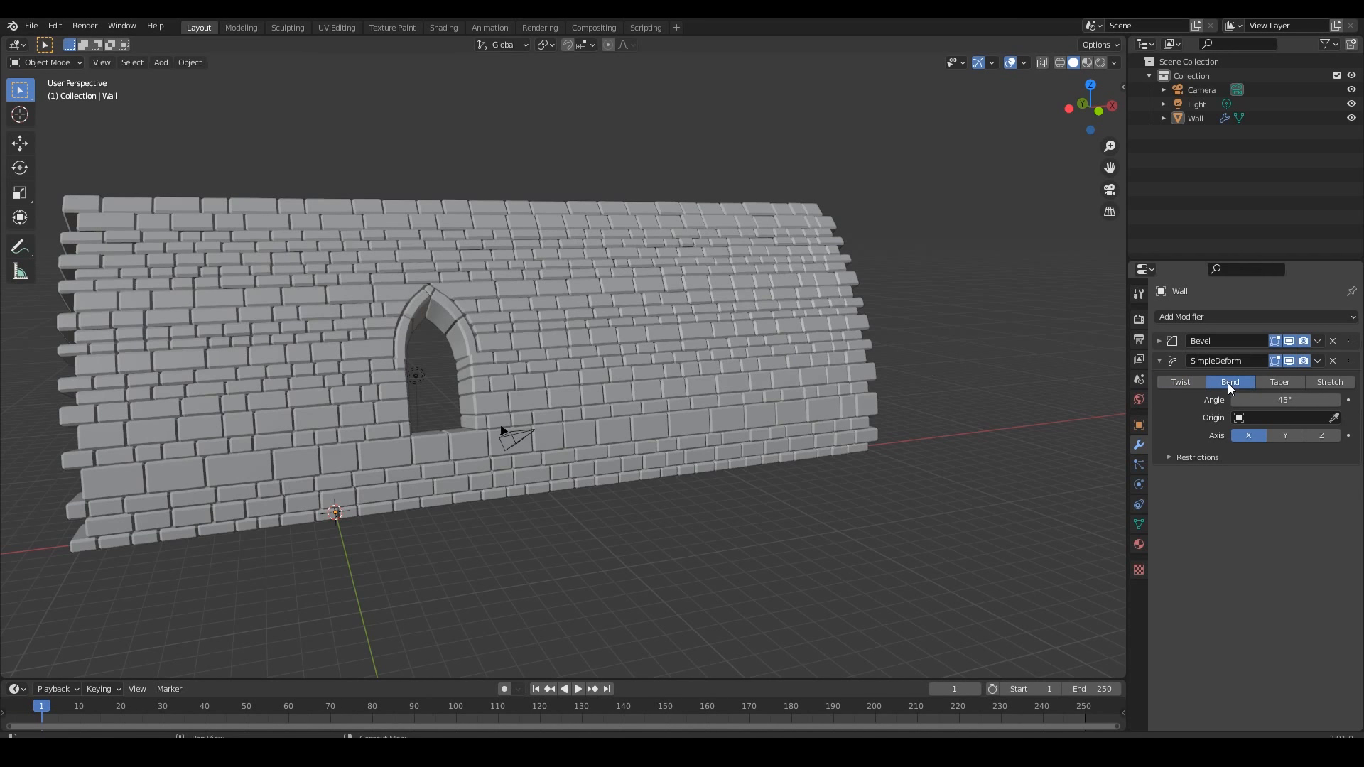
pyautogui.click(1322, 436)
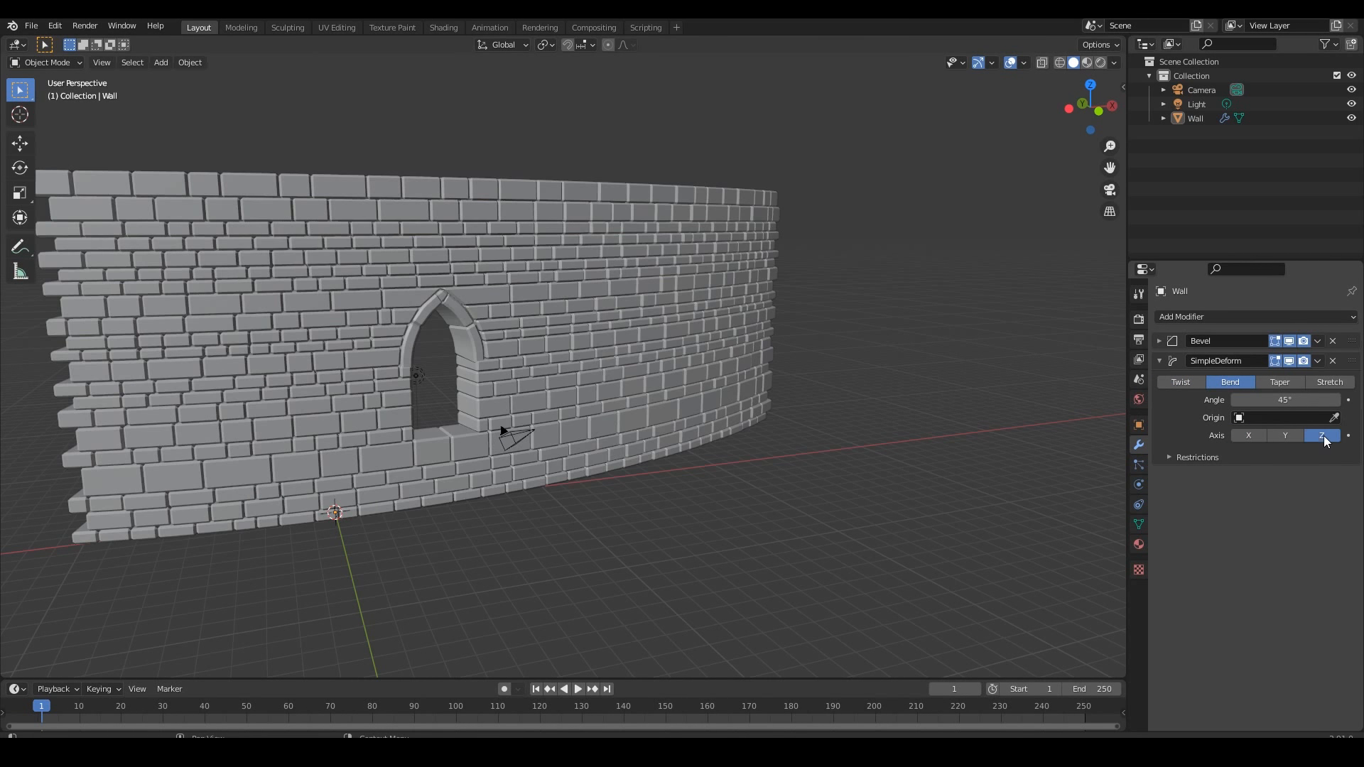
pyautogui.click(1284, 401)
pyautogui.write('365')
pyautogui.press('Return')
pyautogui.moveTo(773, 312); pyautogui.dragTo(714, 405, button='middle')
pyautogui.scroll(3, 480, 359)
pyautogui.scroll(3, 469, 383)
pyautogui.scroll(-3, 731, 398)
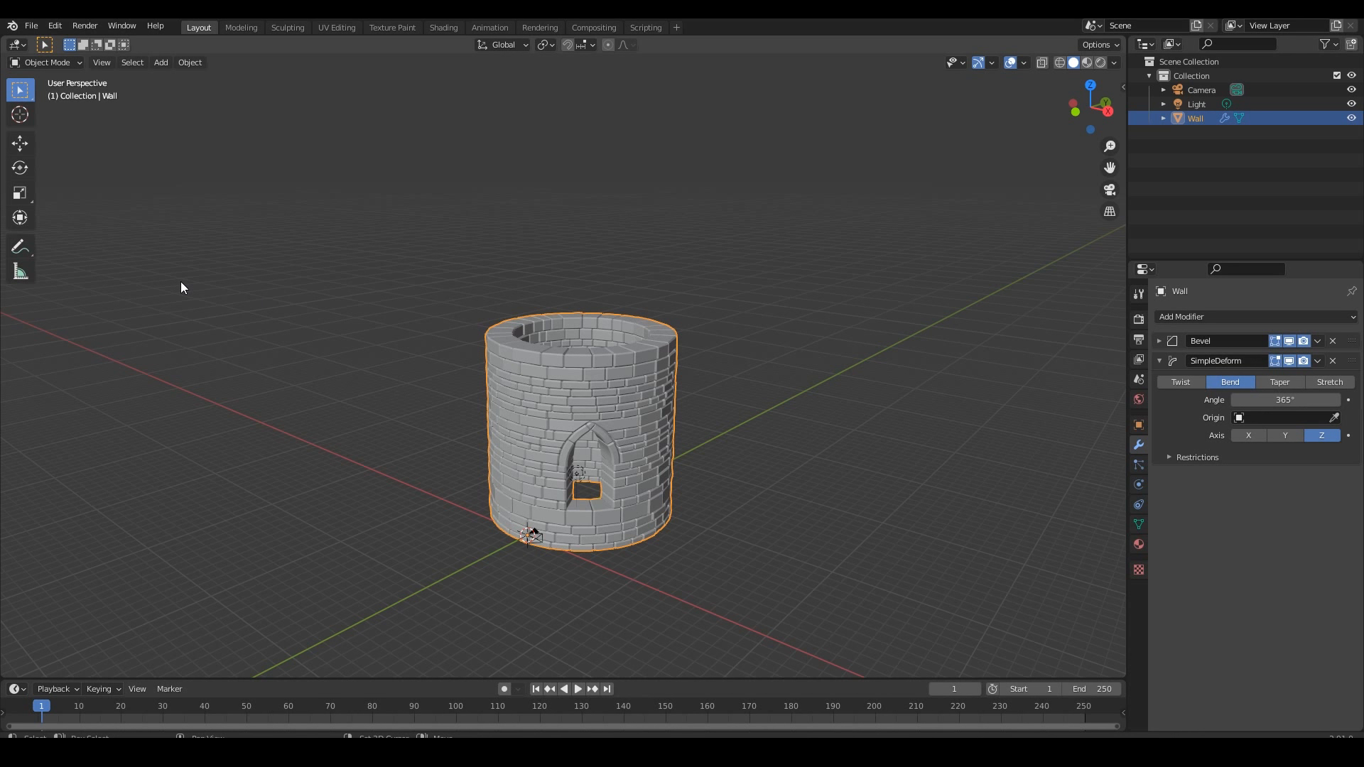
# Step: Hide the round tower wall from the viewport
pyautogui.hotkey('shift', 'a')
pyautogui.press('h')
pyautogui.hotkey('shift', 'a')
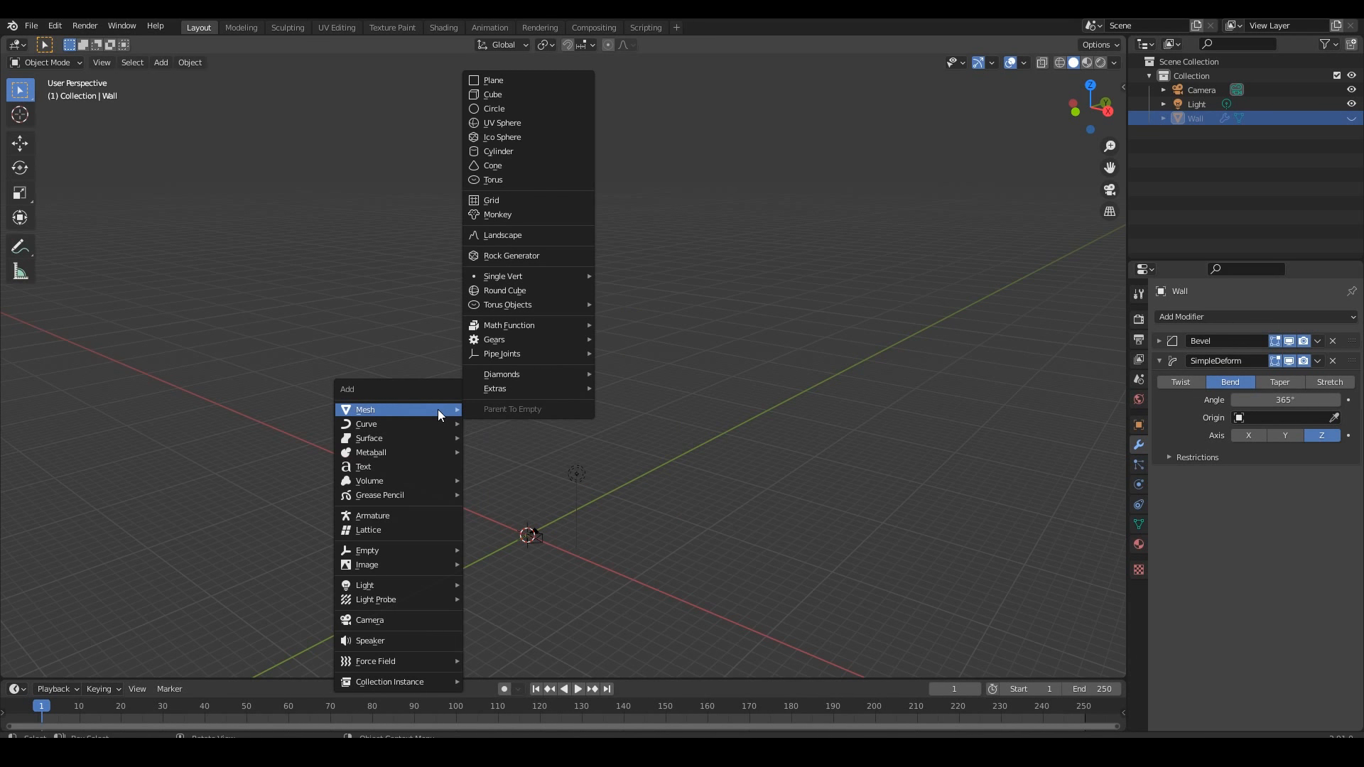
pyautogui.hotkey('shift', 'a')
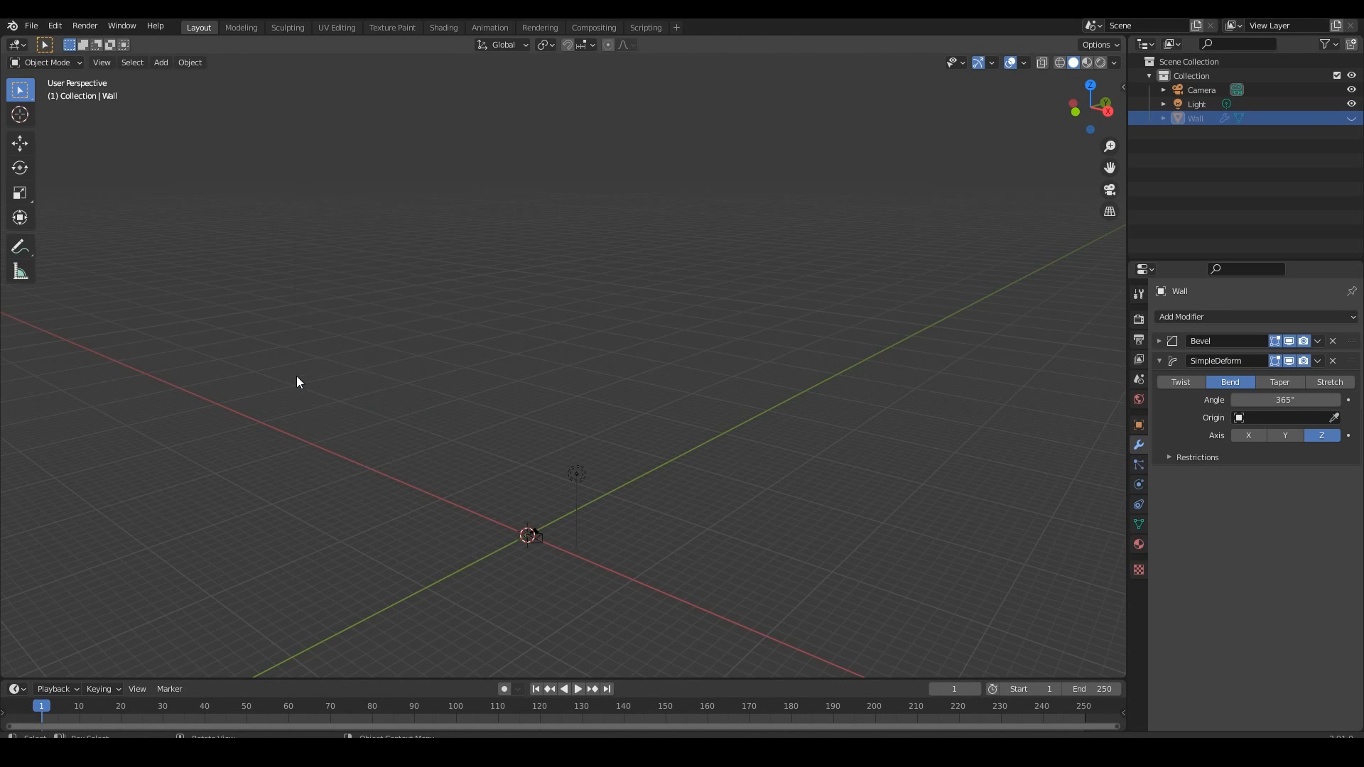
# Step: Add a second masonry wall with the Wall Factory and face it frontally
pyautogui.hotkey('shift', 'a')
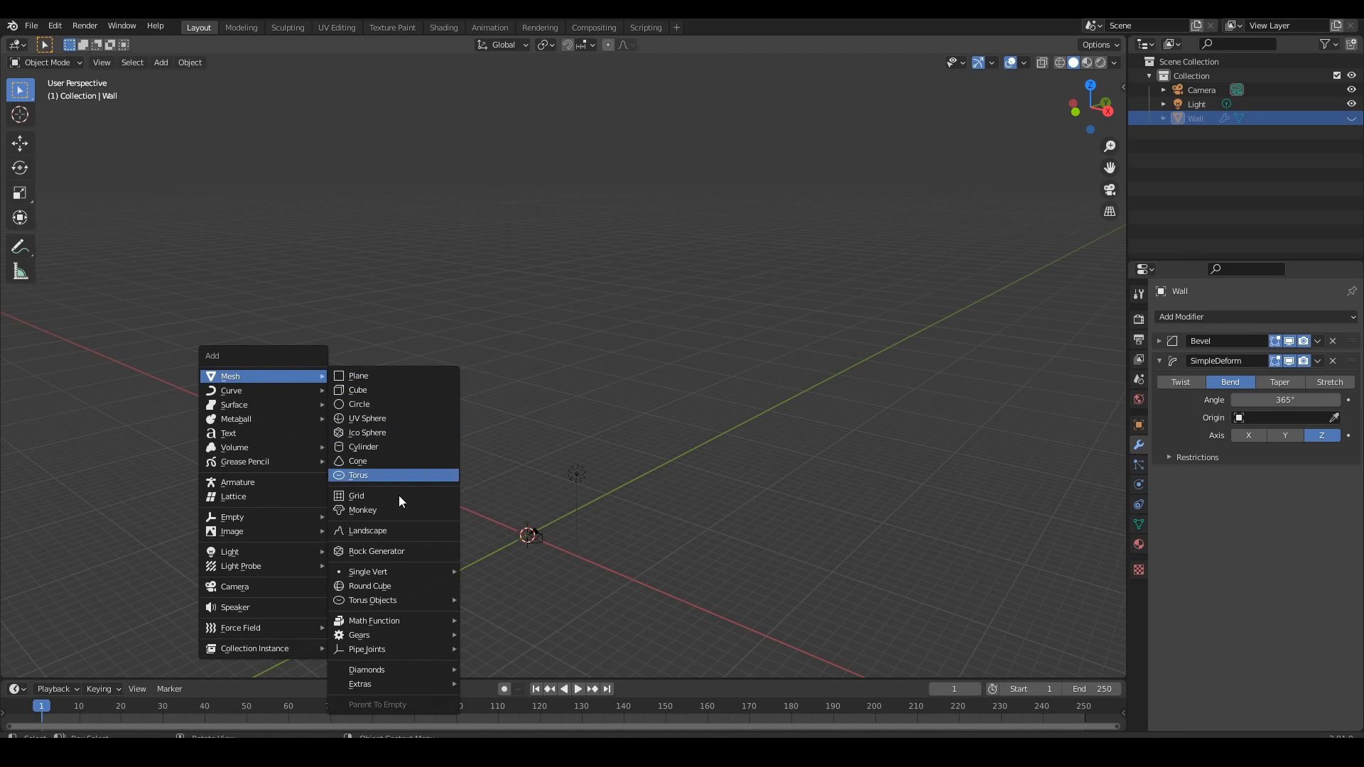
pyautogui.moveTo(420, 688)
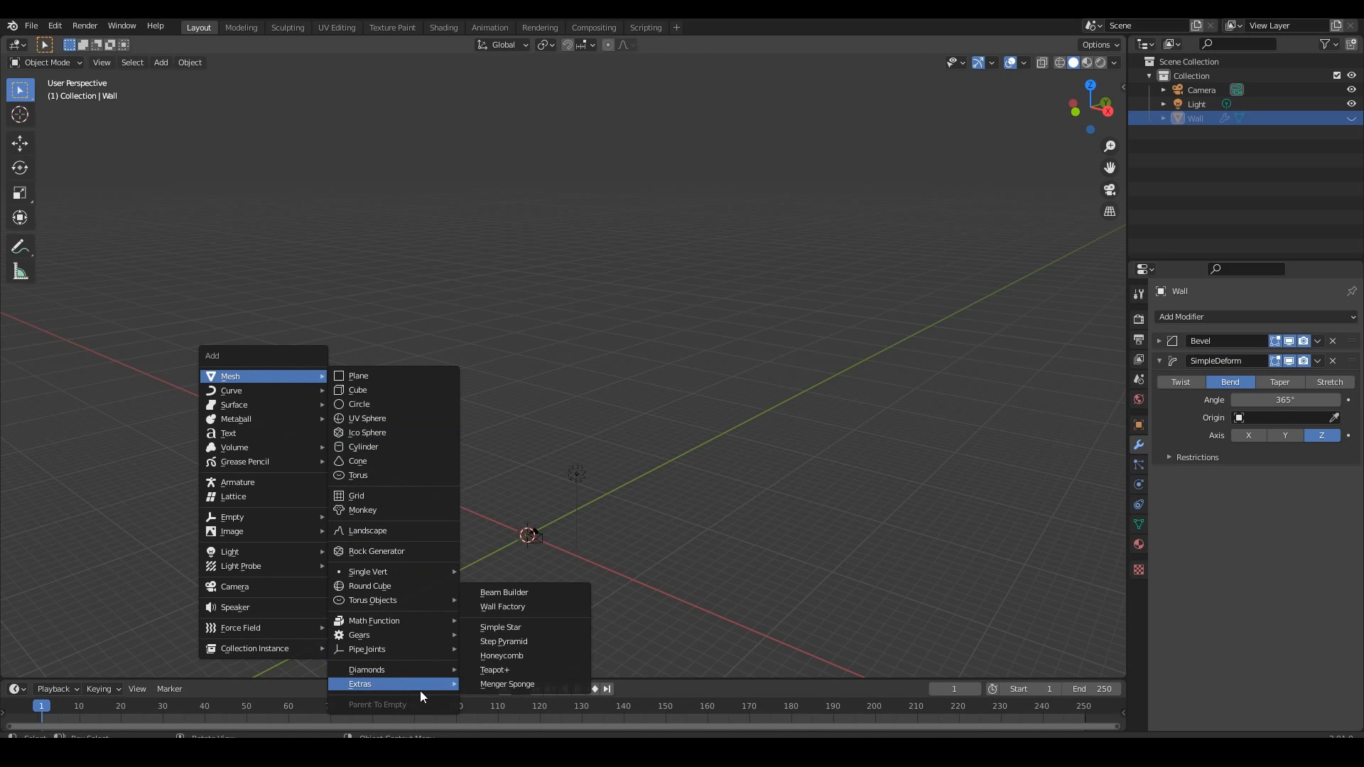
pyautogui.click(523, 608)
pyautogui.moveTo(659, 475); pyautogui.dragTo(646, 371, button='middle')
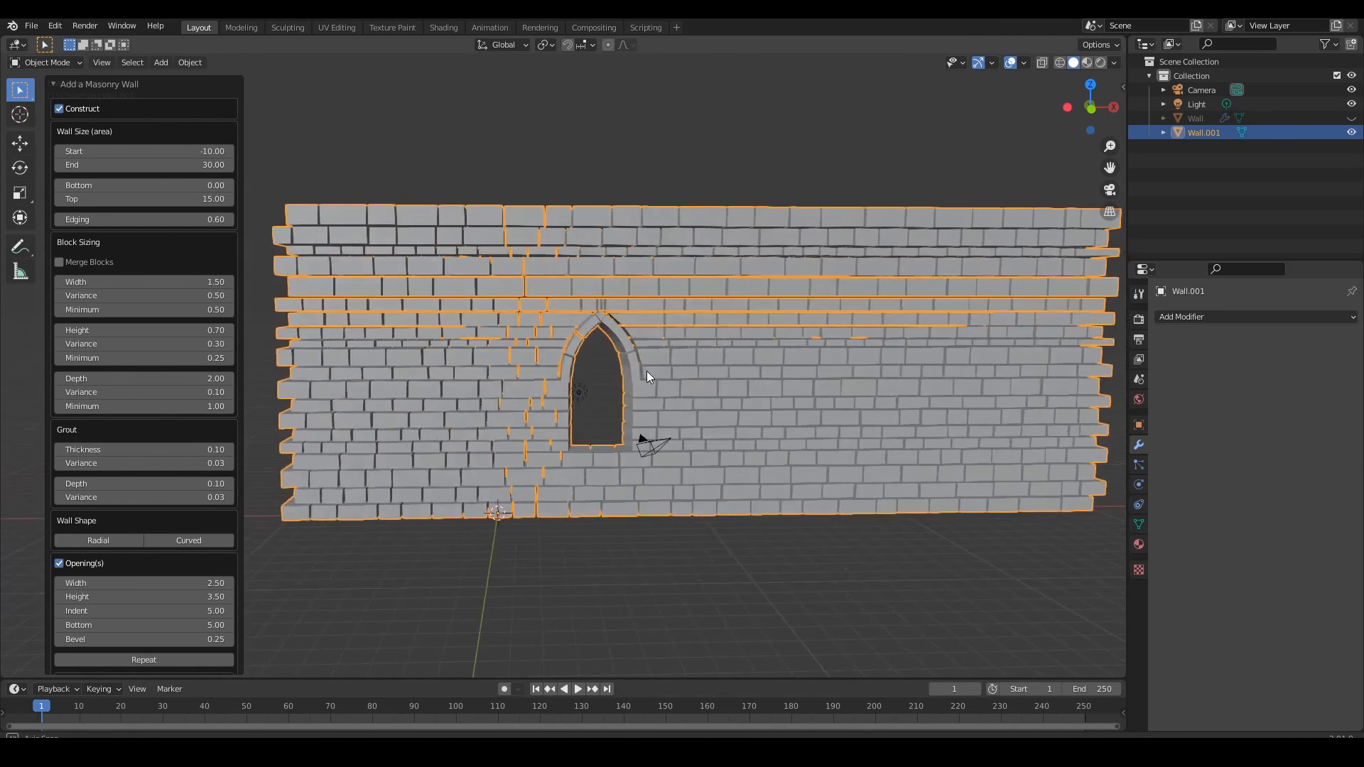
# Step: Set the second wall's End size to 10, keeping its Start at -10
pyautogui.click(209, 164)
pyautogui.write('10')
pyautogui.press('Return')
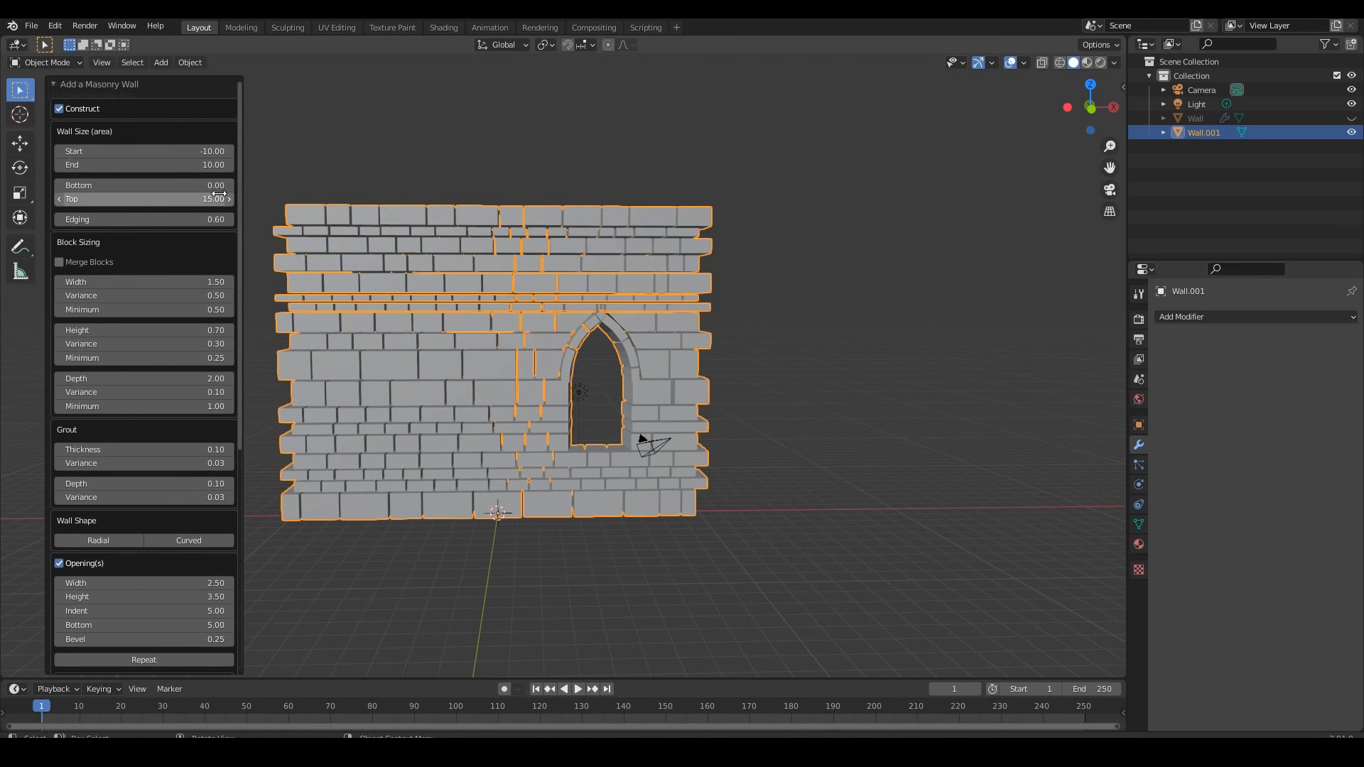
pyautogui.click(212, 152)
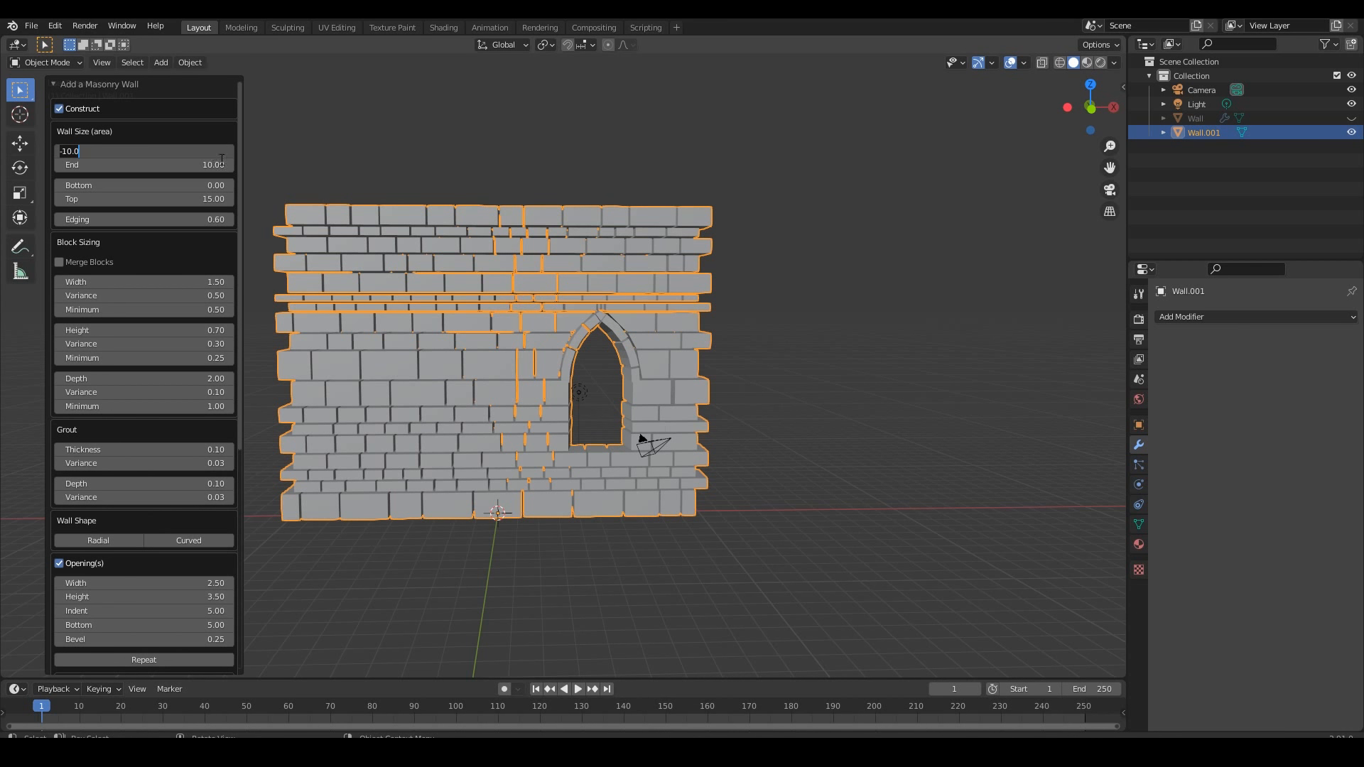
pyautogui.press('Return')
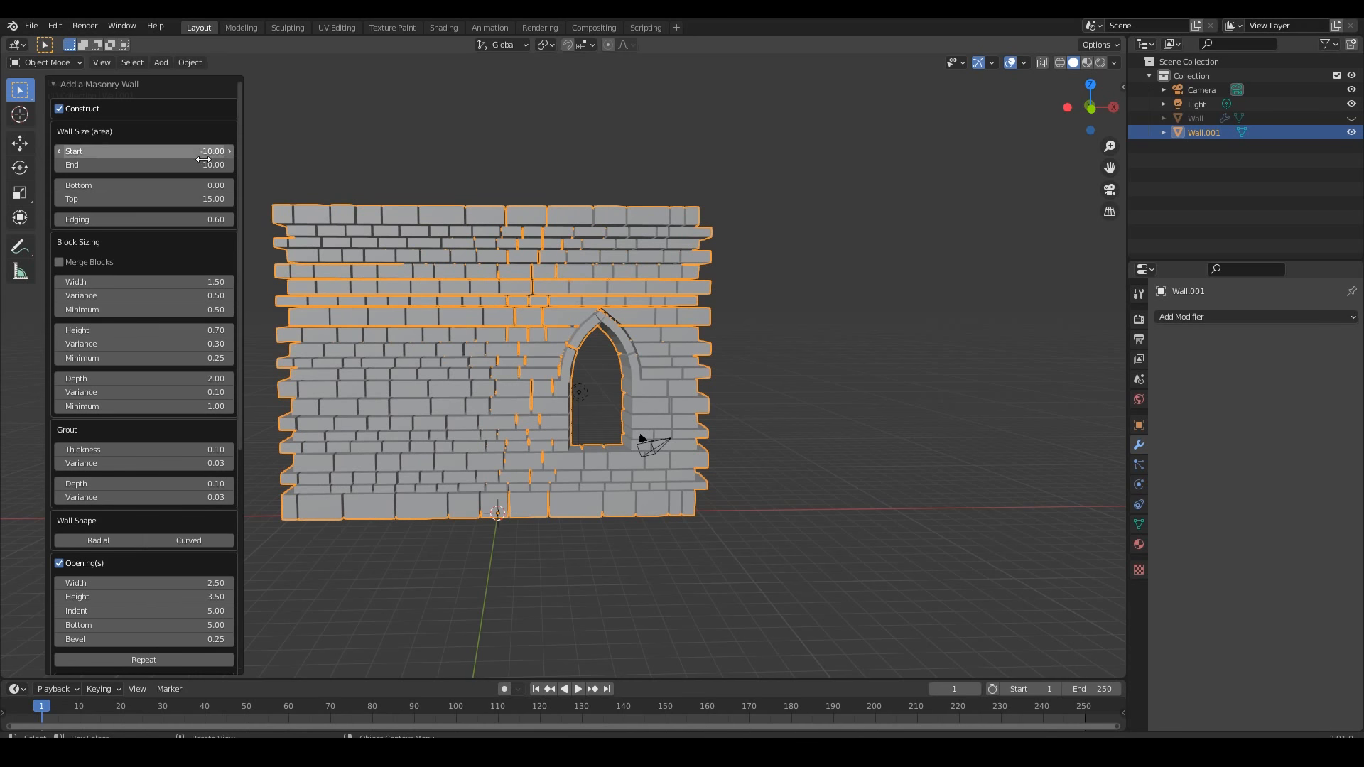
# Step: Set the second wall's End size to 20
pyautogui.moveTo(386, 306); pyautogui.dragTo(407, 341, button='middle')
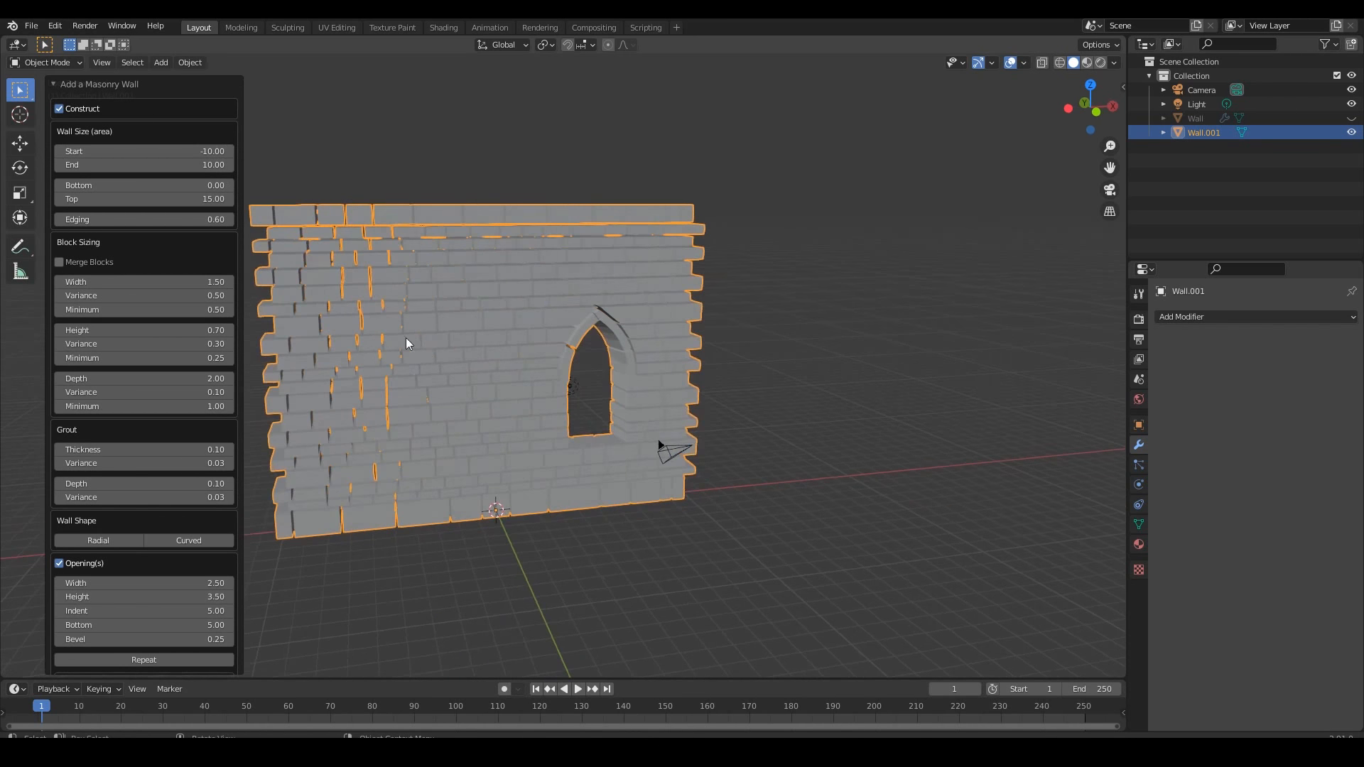
pyautogui.click(213, 165)
pyautogui.write('20')
pyautogui.press('Return')
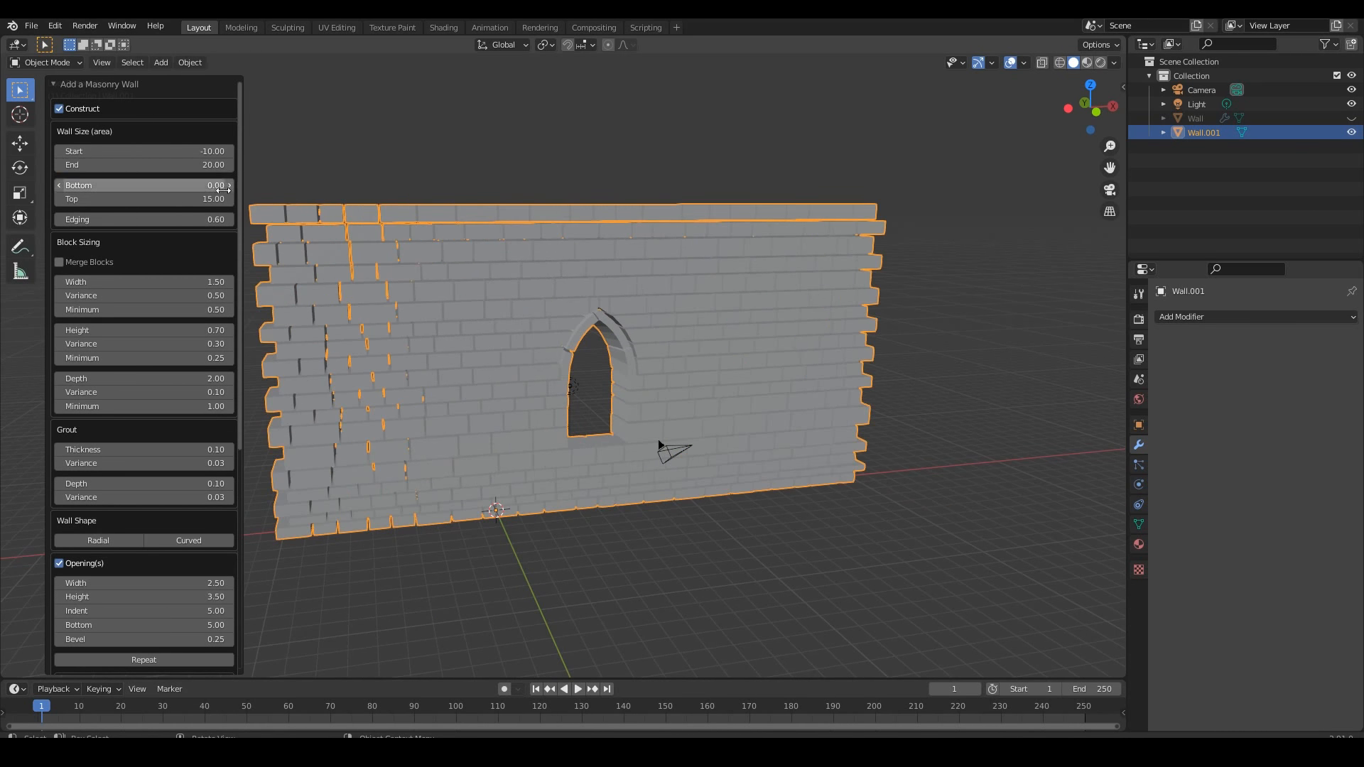
# Step: Set the second wall's Start size to -5
pyautogui.moveTo(535, 332)
pyautogui.mouseDown(button='middle')
pyautogui.moveTo(499, 329)
pyautogui.moveTo(494, 306)
pyautogui.moveTo(531, 317)
pyautogui.moveTo(467, 340)
pyautogui.moveTo(575, 350)
pyautogui.moveTo(556, 330)
pyautogui.moveTo(487, 322)
pyautogui.moveTo(553, 323)
pyautogui.mouseUp(button='middle')
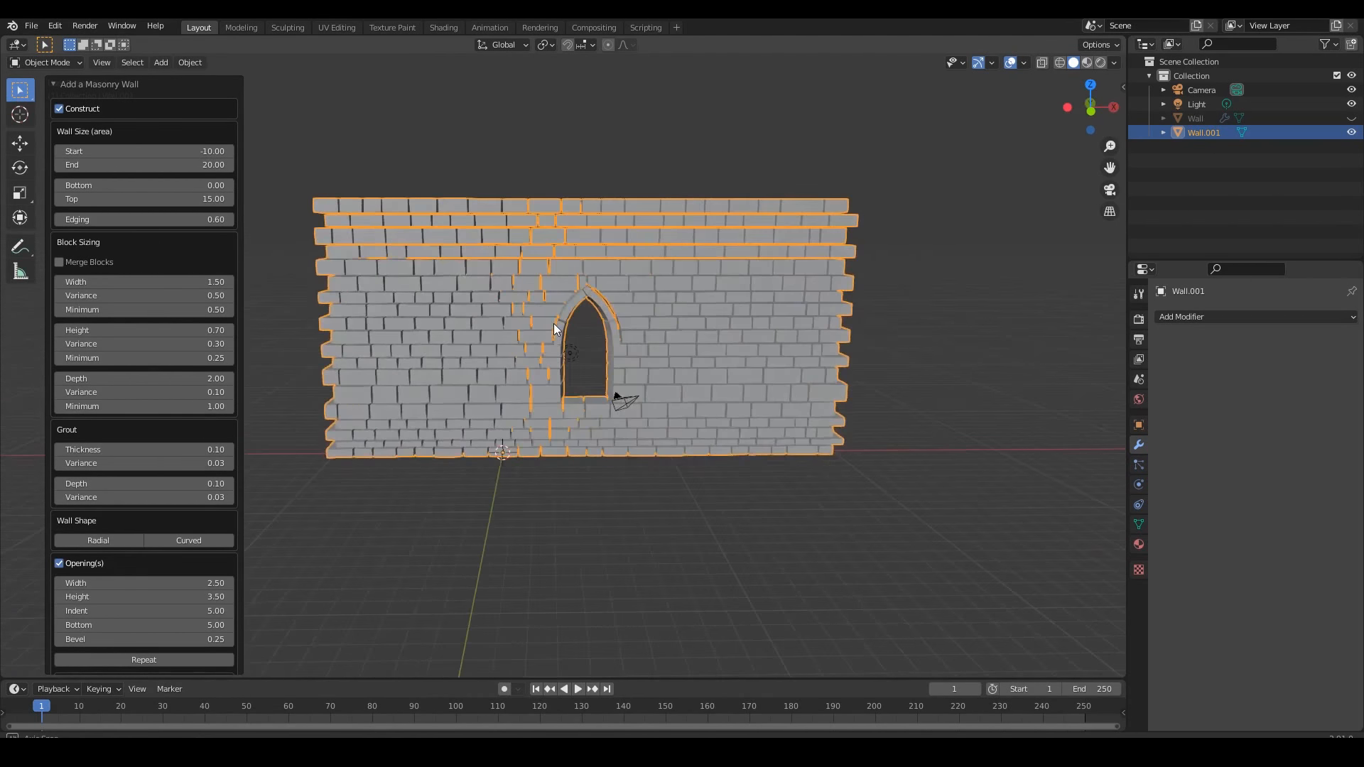
pyautogui.click(210, 152)
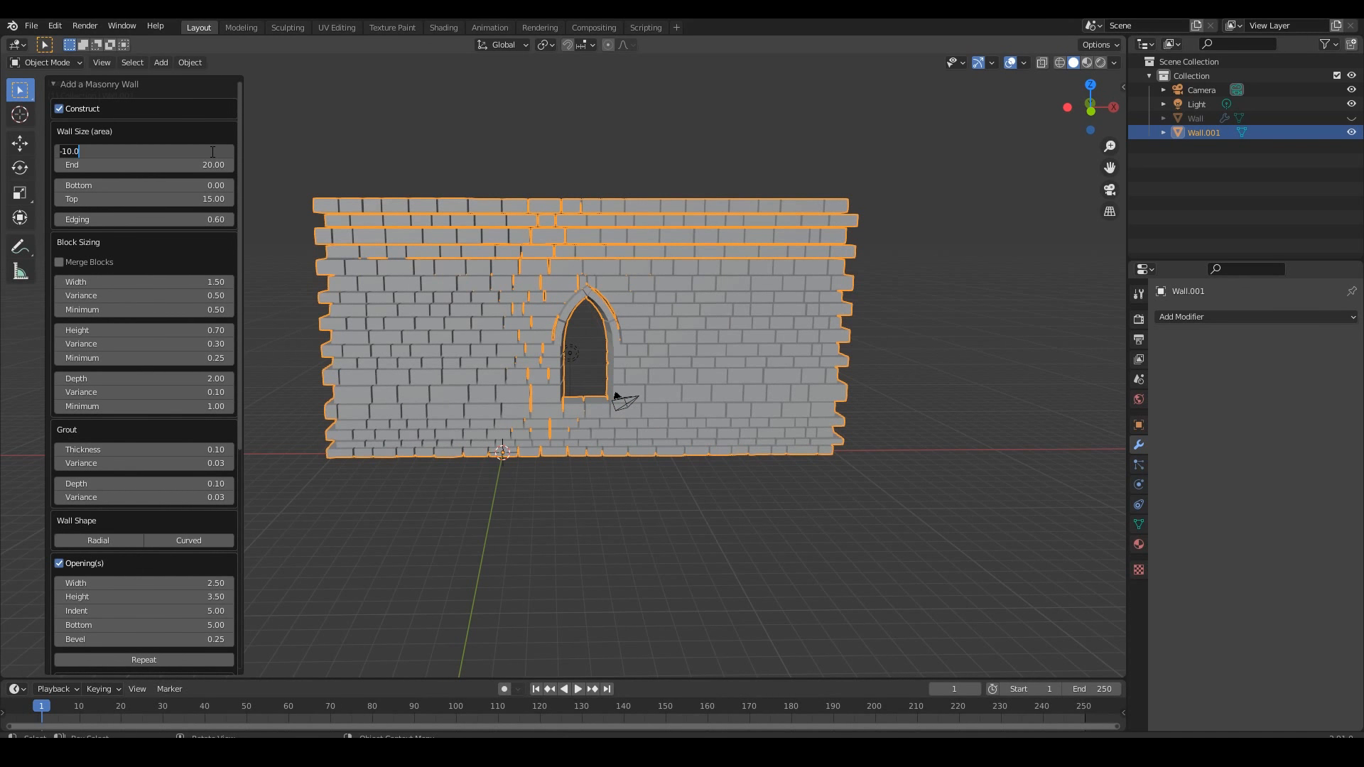
pyautogui.write('-5')
pyautogui.press('Return')
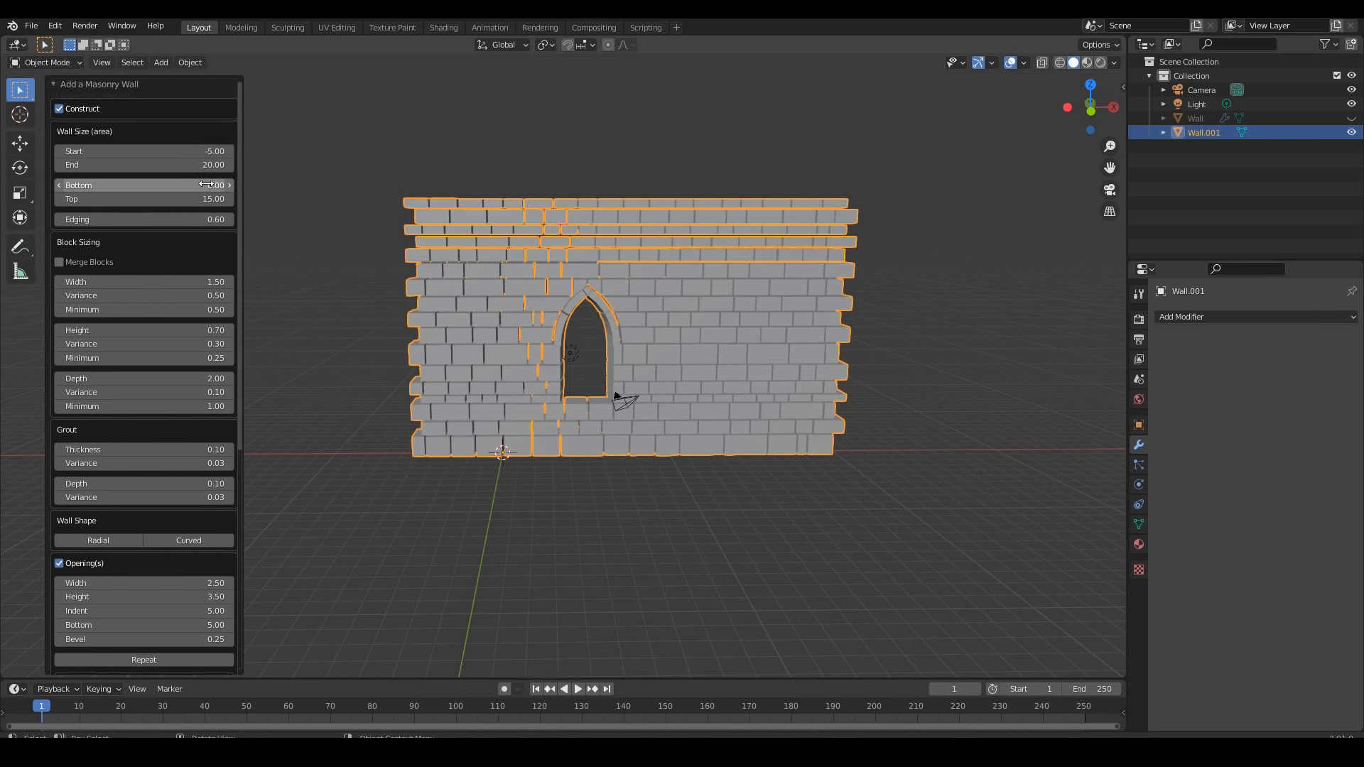
# Step: Try an End size of 10 on the second wall
pyautogui.click(213, 165)
pyautogui.write('10')
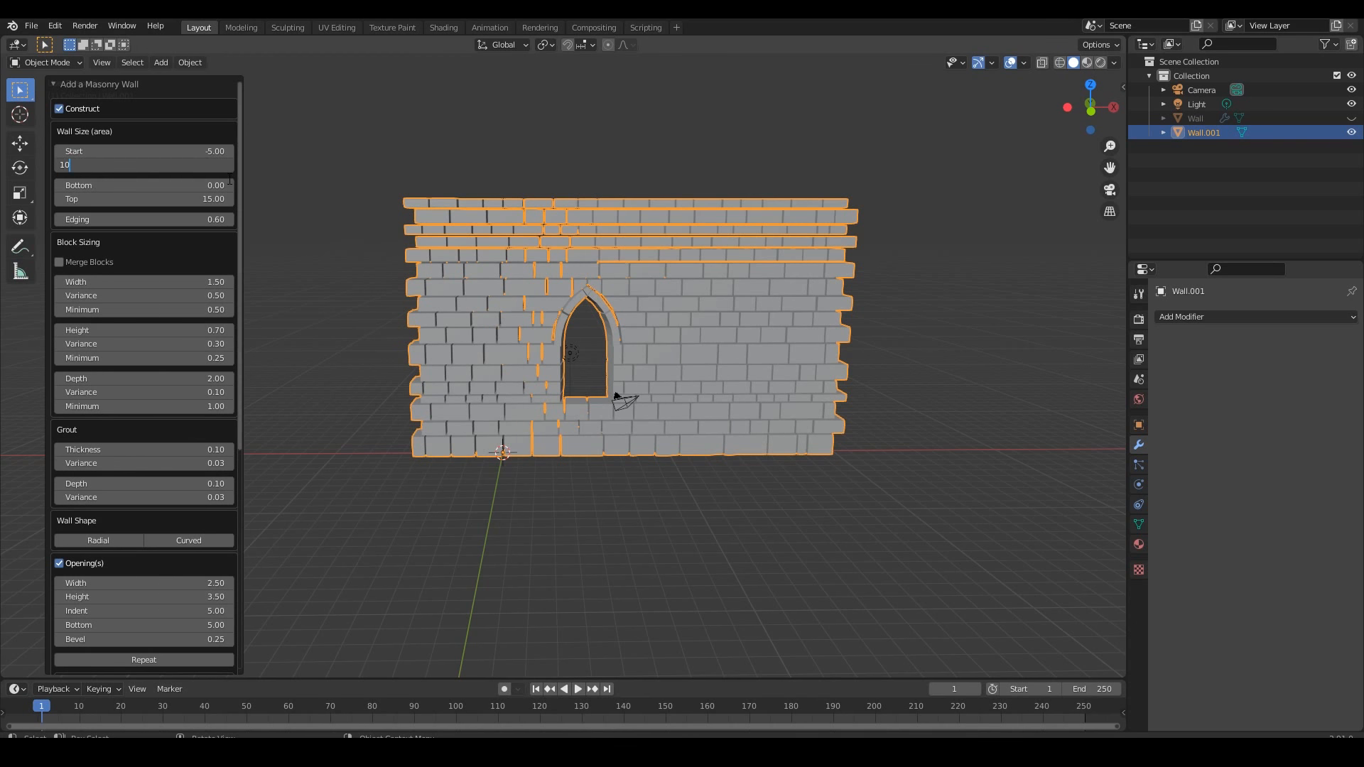
pyautogui.press('Return')
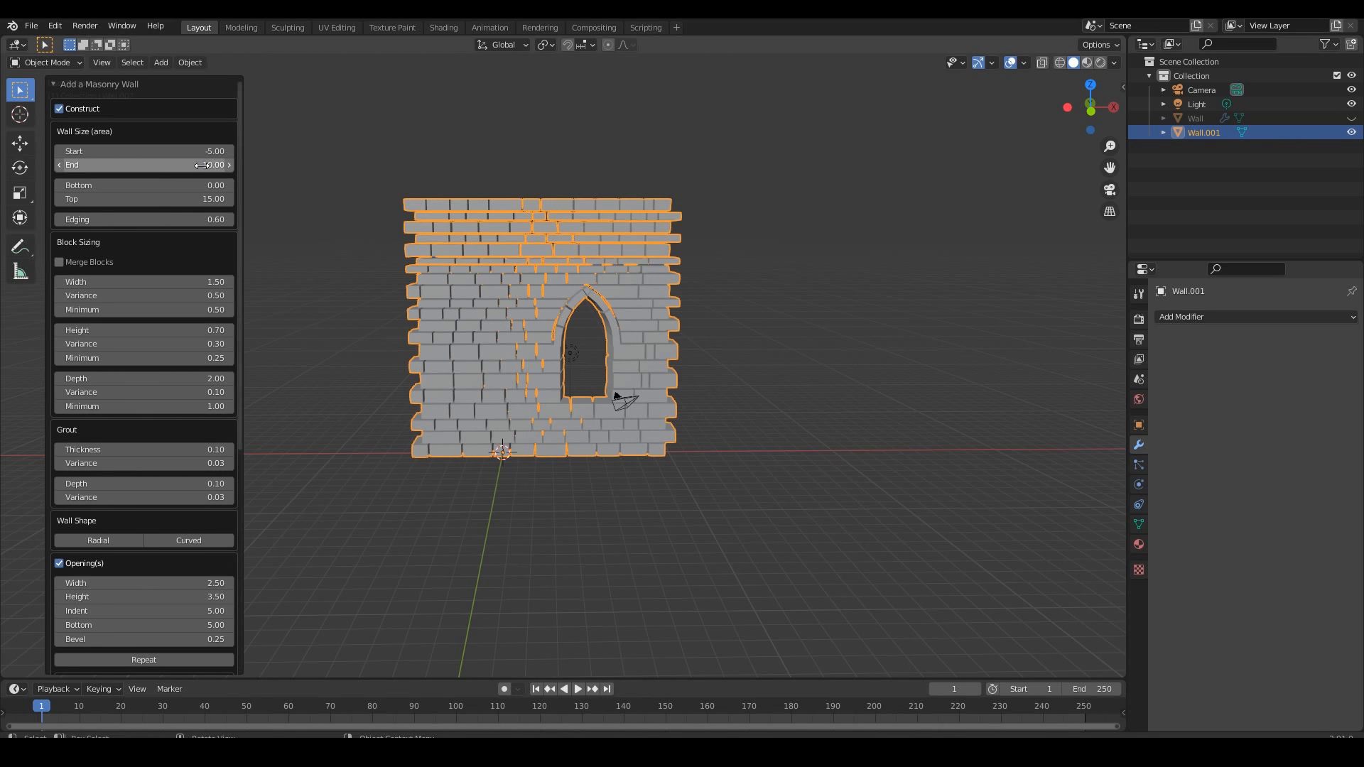
# Step: Set the second wall's End size to 15
pyautogui.click(213, 165)
pyautogui.write('15')
pyautogui.press('Return')
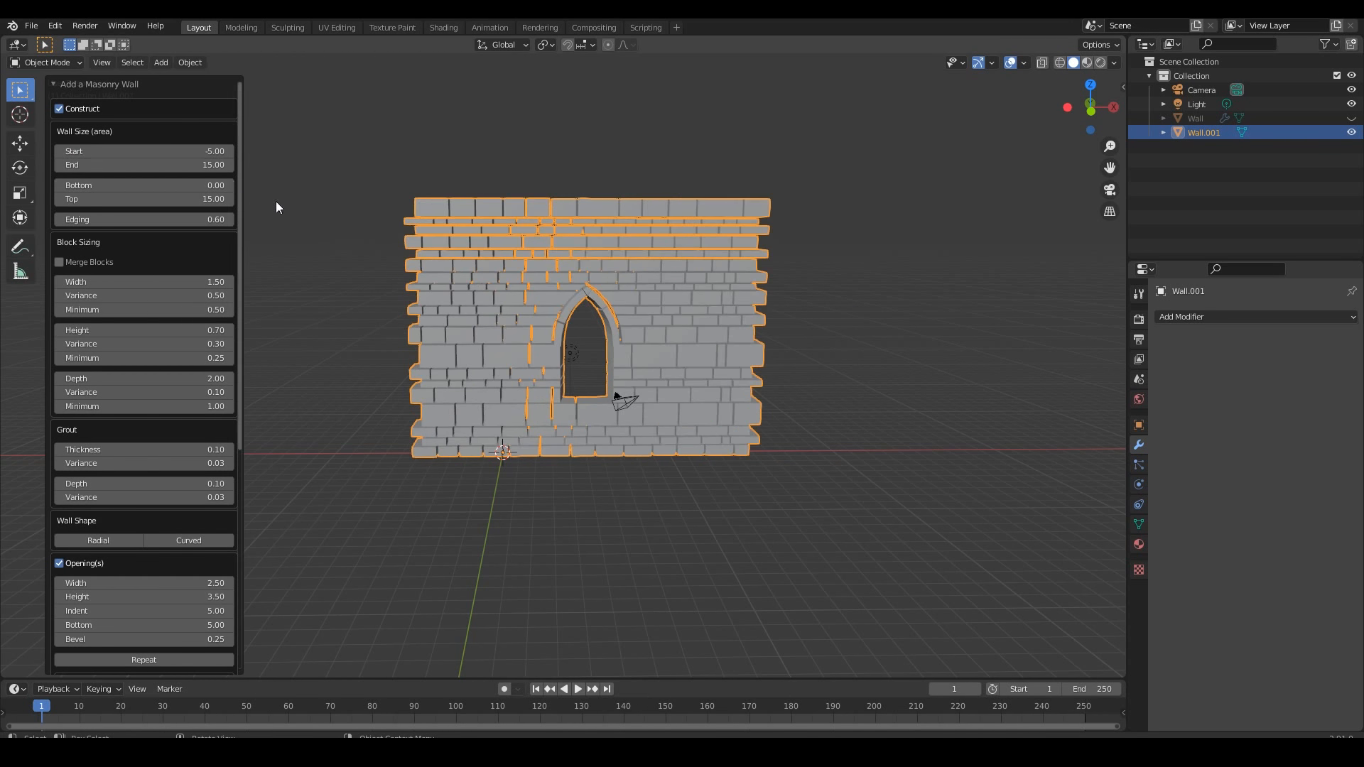
# Step: Fatten all the second wall's bricks along their normals by about 0.07 to narrow the gaps between them
pyautogui.click(603, 530)
pyautogui.moveTo(633, 508); pyautogui.dragTo(631, 442, button='middle')
pyautogui.click(567, 435)
pyautogui.press('KP_1')
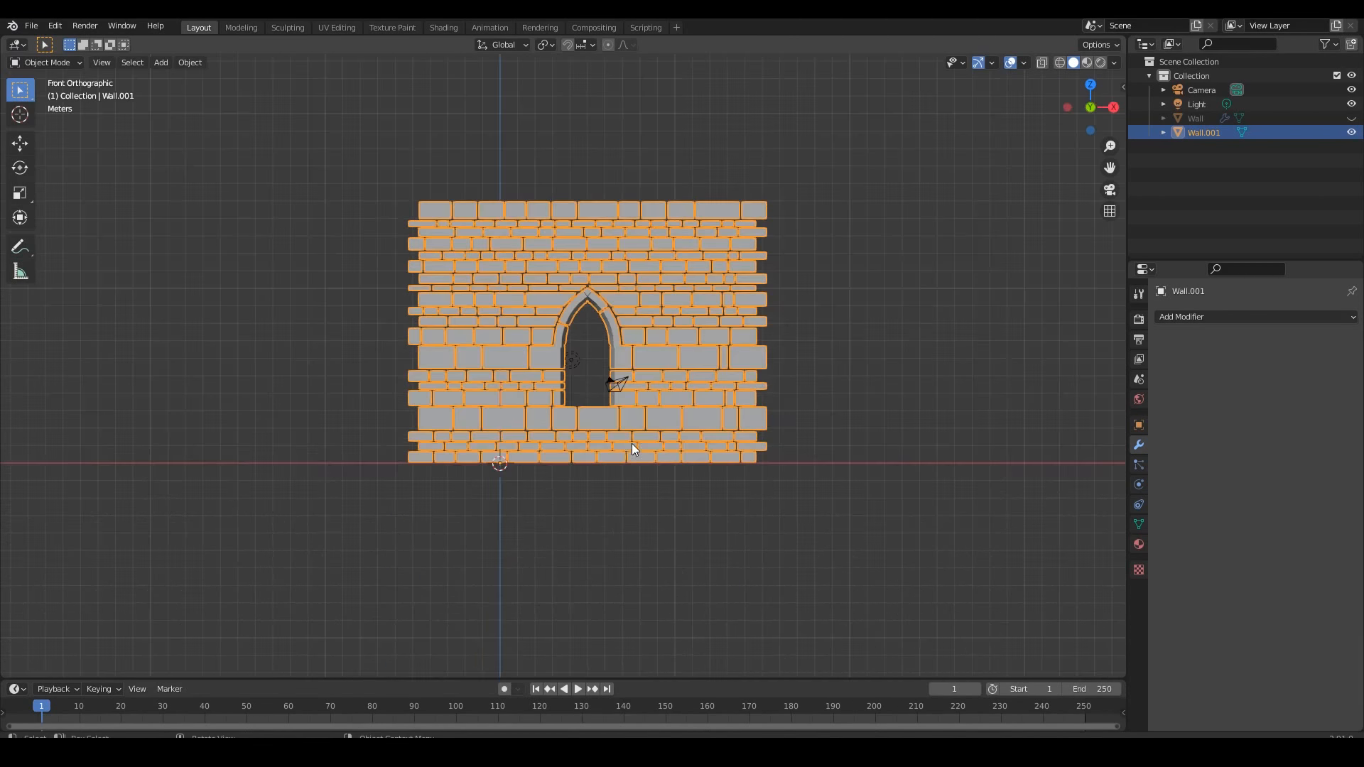
pyautogui.press('Tab')
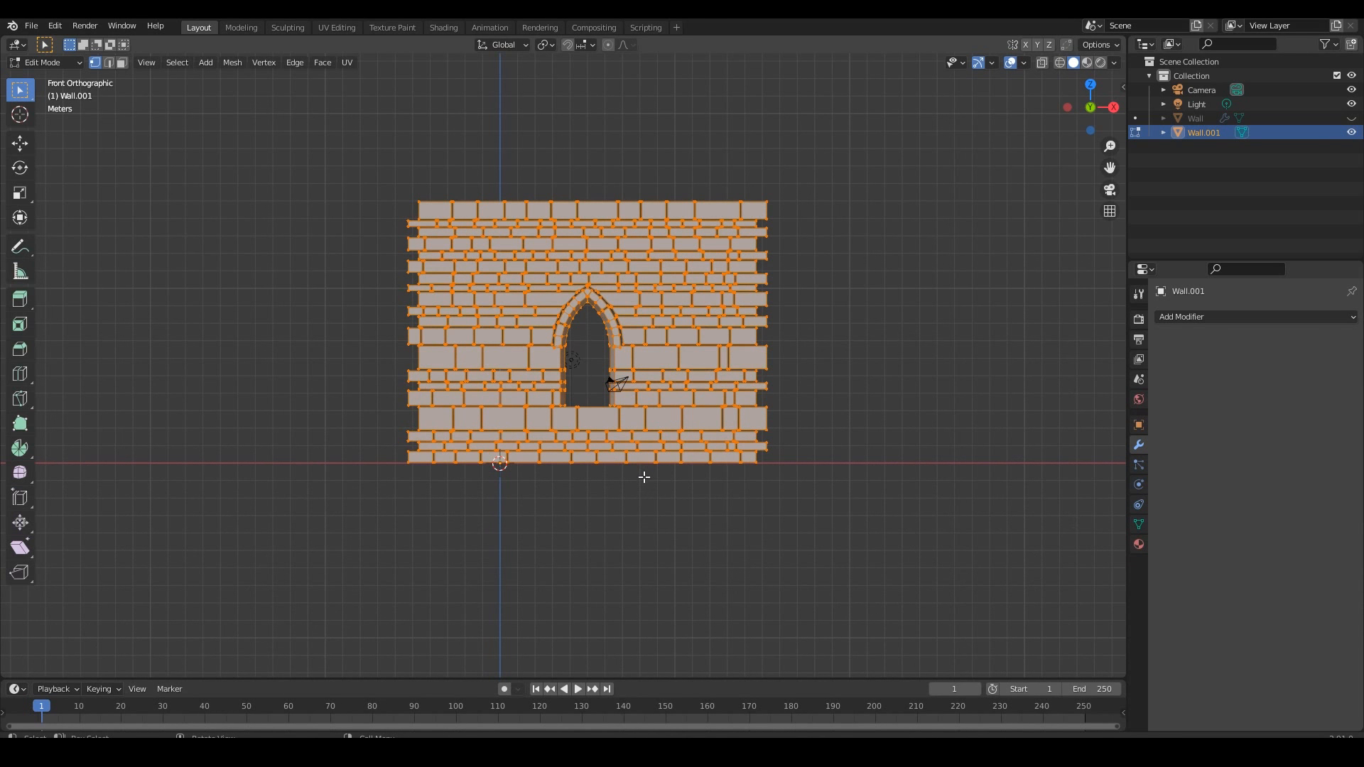
pyautogui.scroll(1, 637, 490)
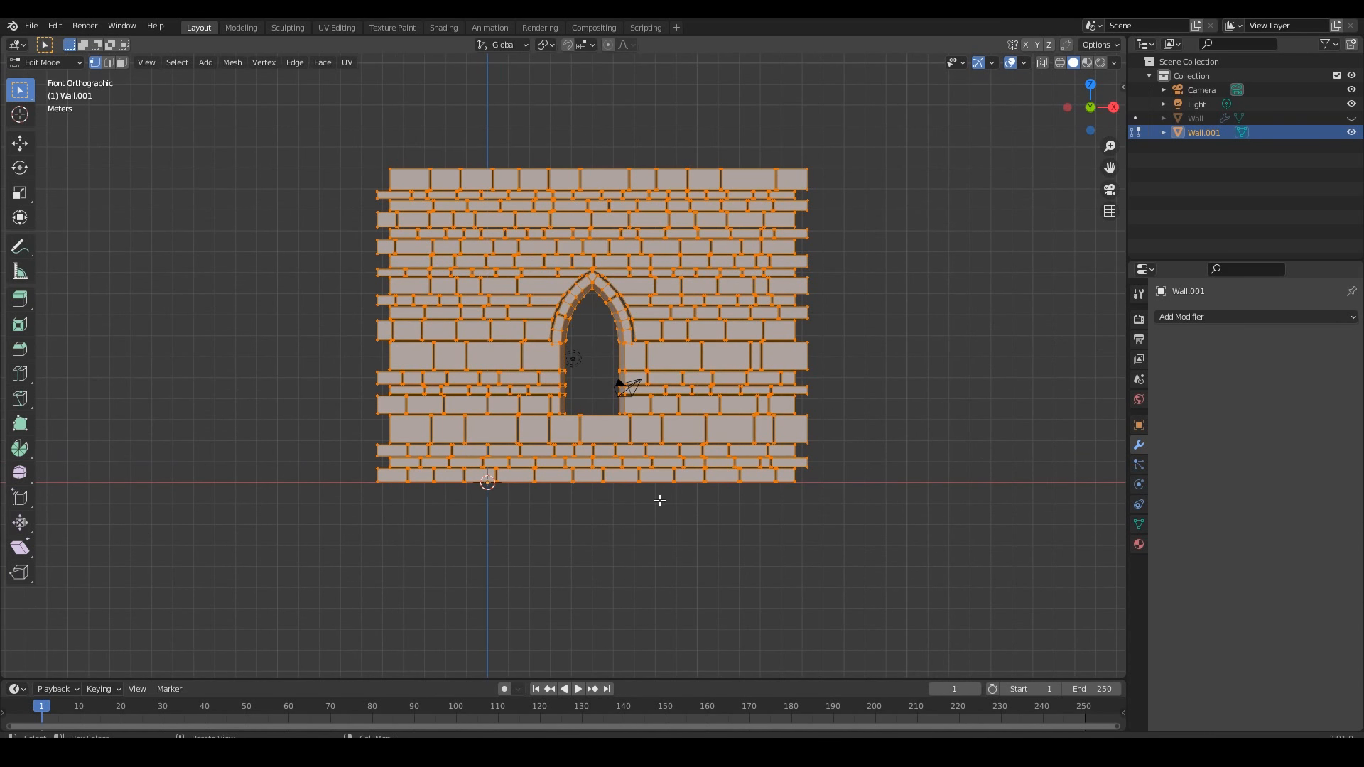
pyautogui.hotkey('alt', 's')
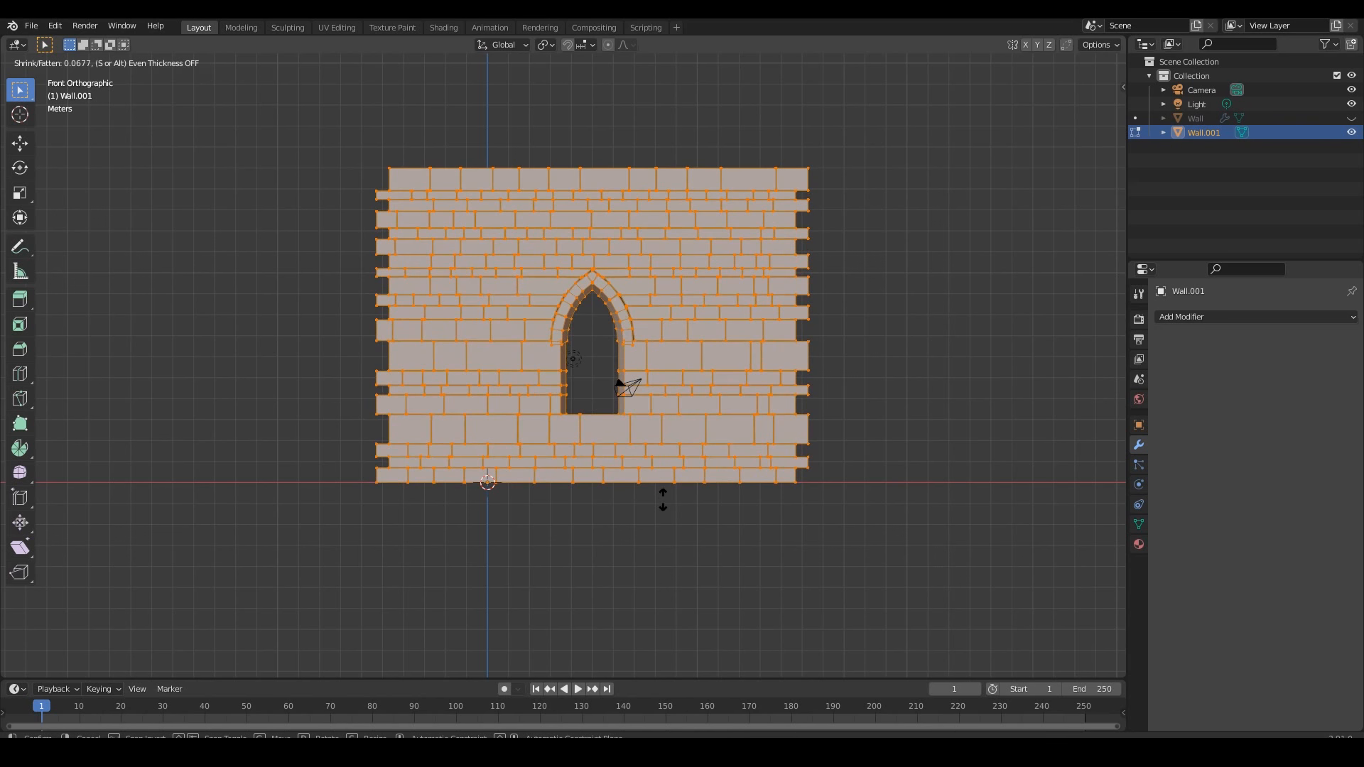
pyautogui.click(663, 499)
pyautogui.press('Tab')
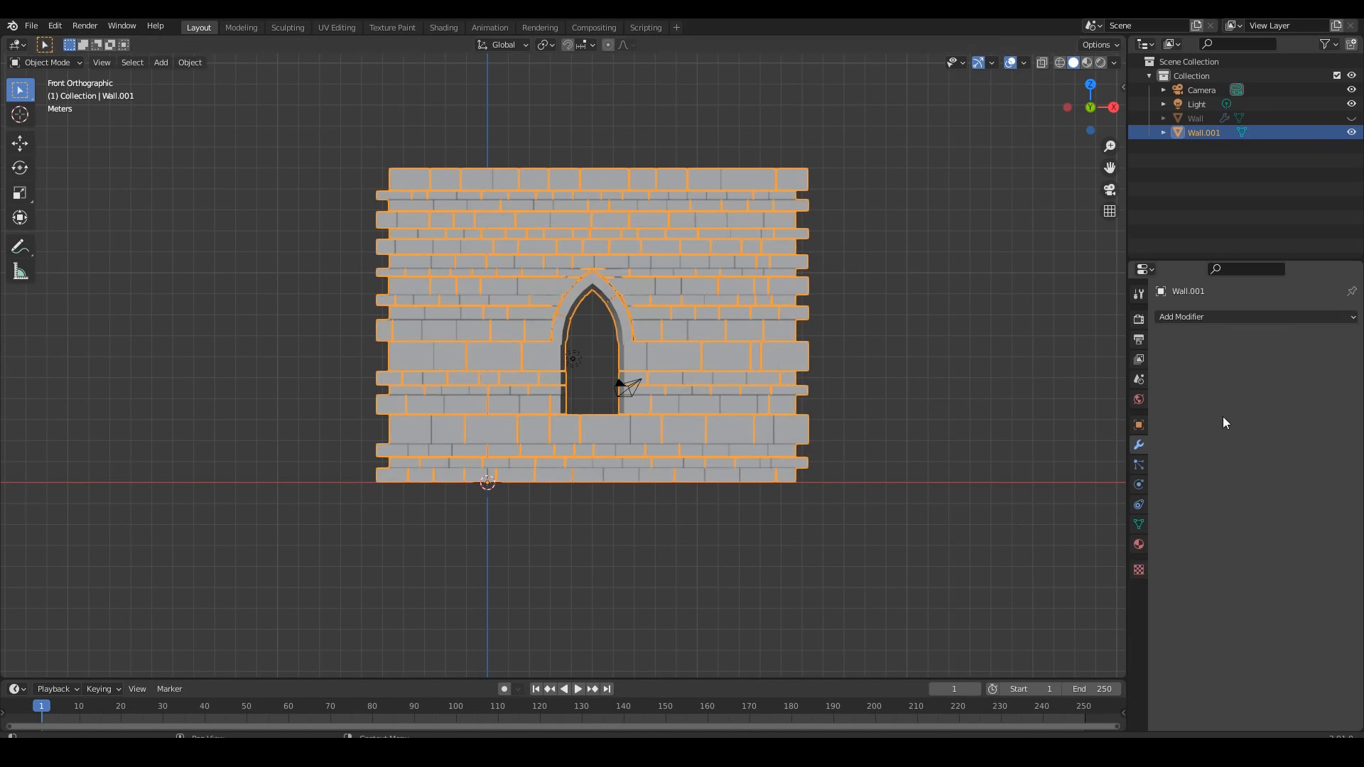
# Step: Add a Bevel modifier with a 0.1 m amount and 1 segment to the second wall and check it from the front
pyautogui.click(1192, 317)
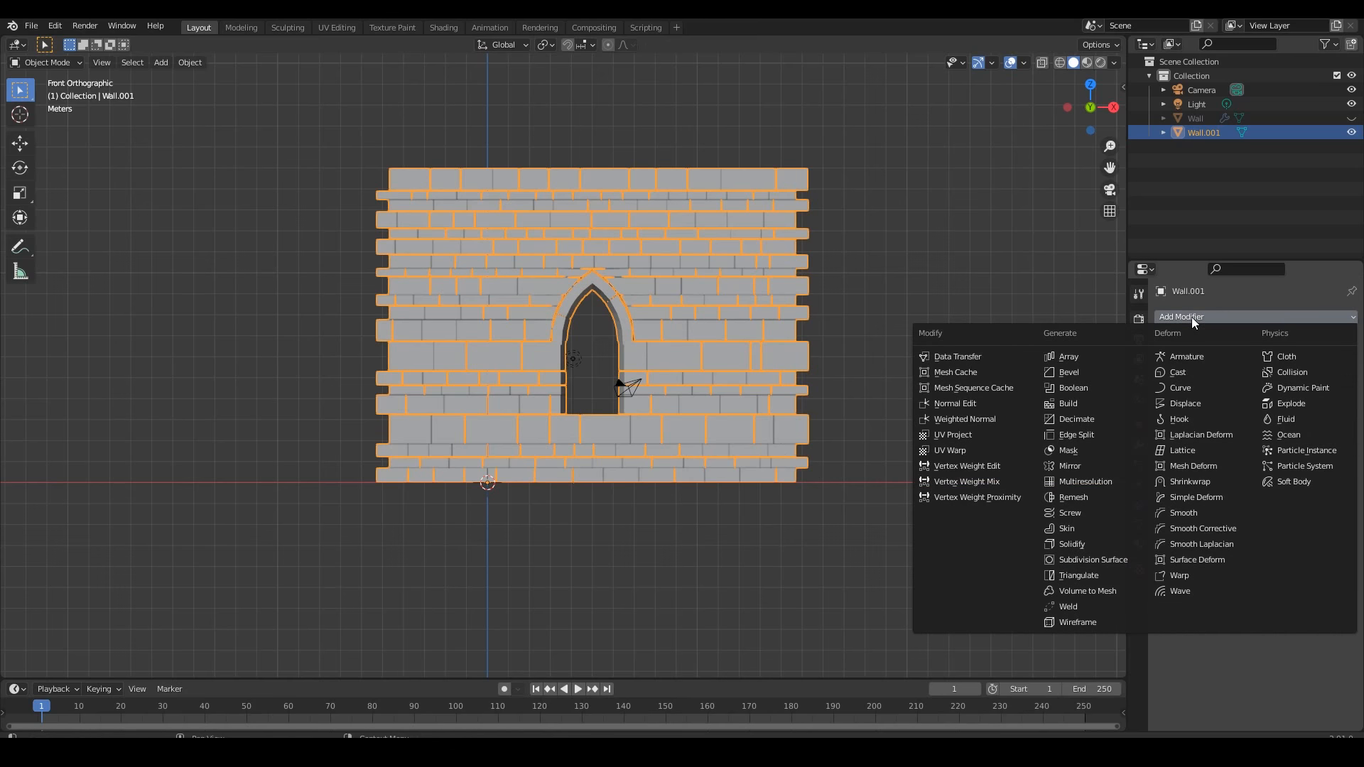
pyautogui.click(1068, 373)
pyautogui.moveTo(983, 402); pyautogui.dragTo(744, 422, button='middle')
pyautogui.click(792, 476)
pyautogui.click(743, 420)
pyautogui.press('KP_1')
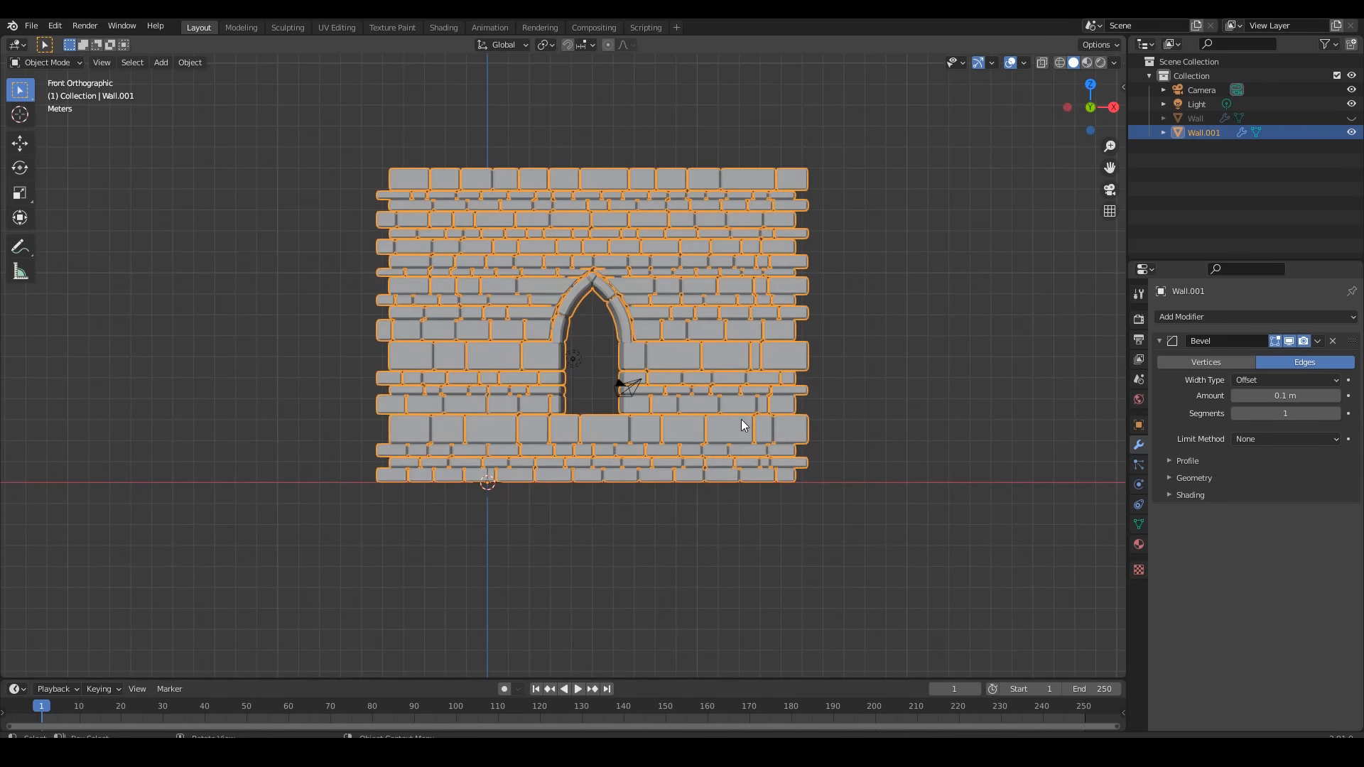
# Step: Duplicate the second wall's whole mesh within the same object, offset about 20 m along X to extend the wall
pyautogui.scroll(-2, 671, 424)
pyautogui.keyDown('shift'); pyautogui.moveTo(738, 429); pyautogui.dragTo(653, 429, button='middle'); pyautogui.keyUp('shift')
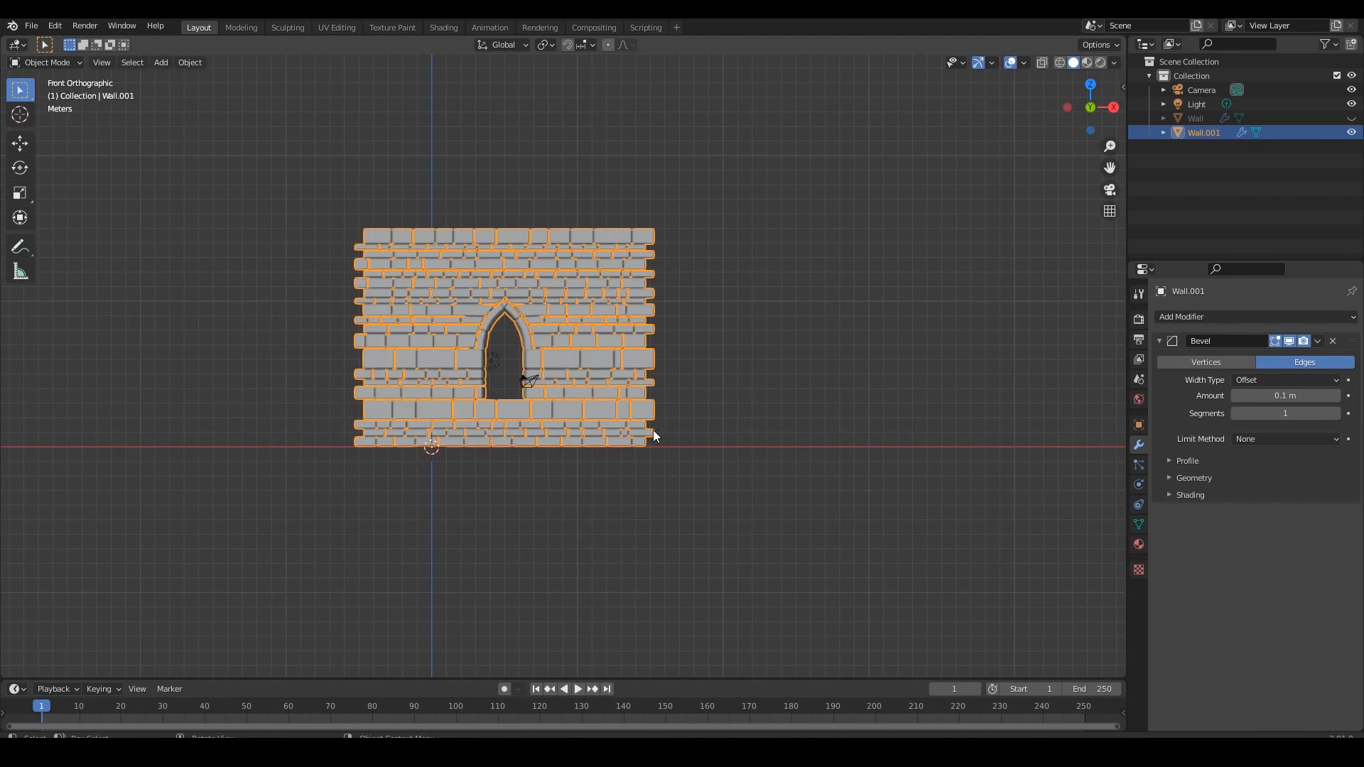
pyautogui.press('Tab')
pyautogui.press('a')
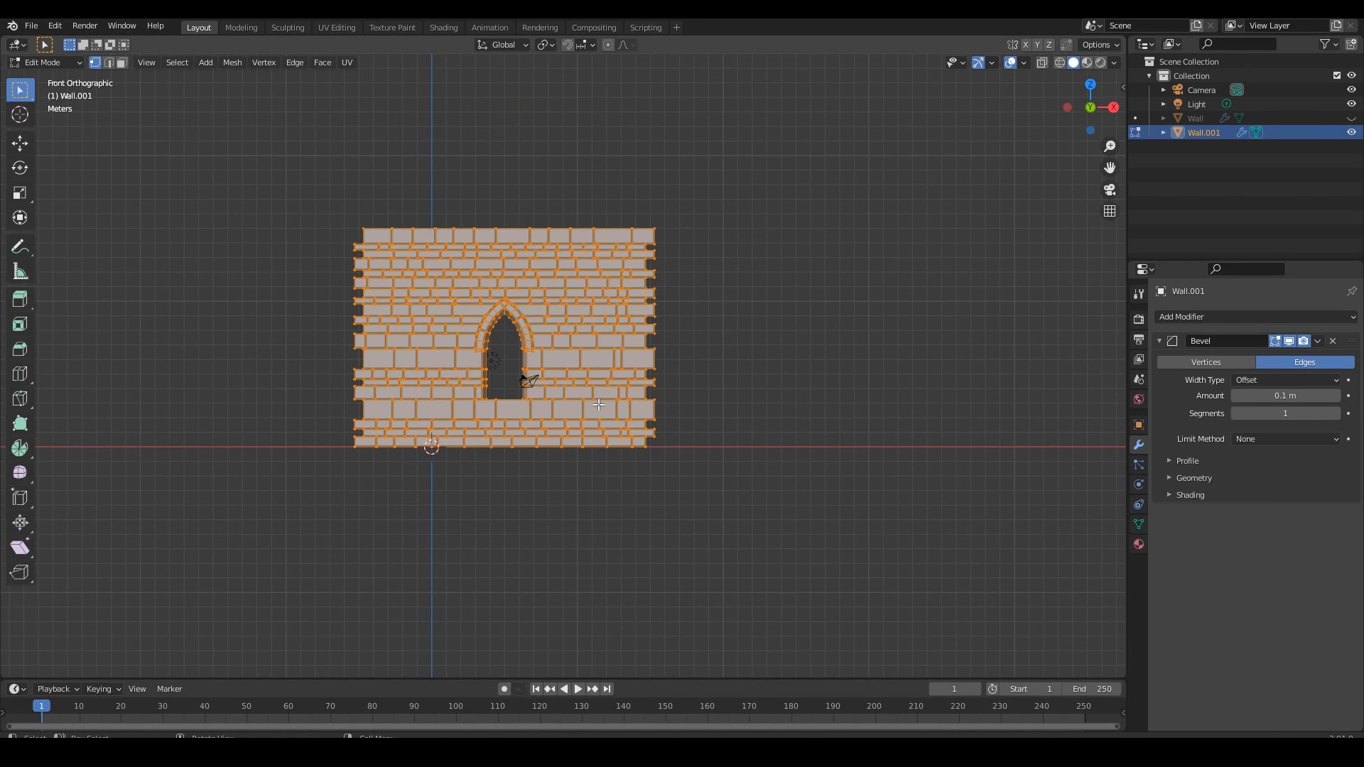
pyautogui.hotkey('shift', 'd')
pyautogui.hotkey('shift', 'd')
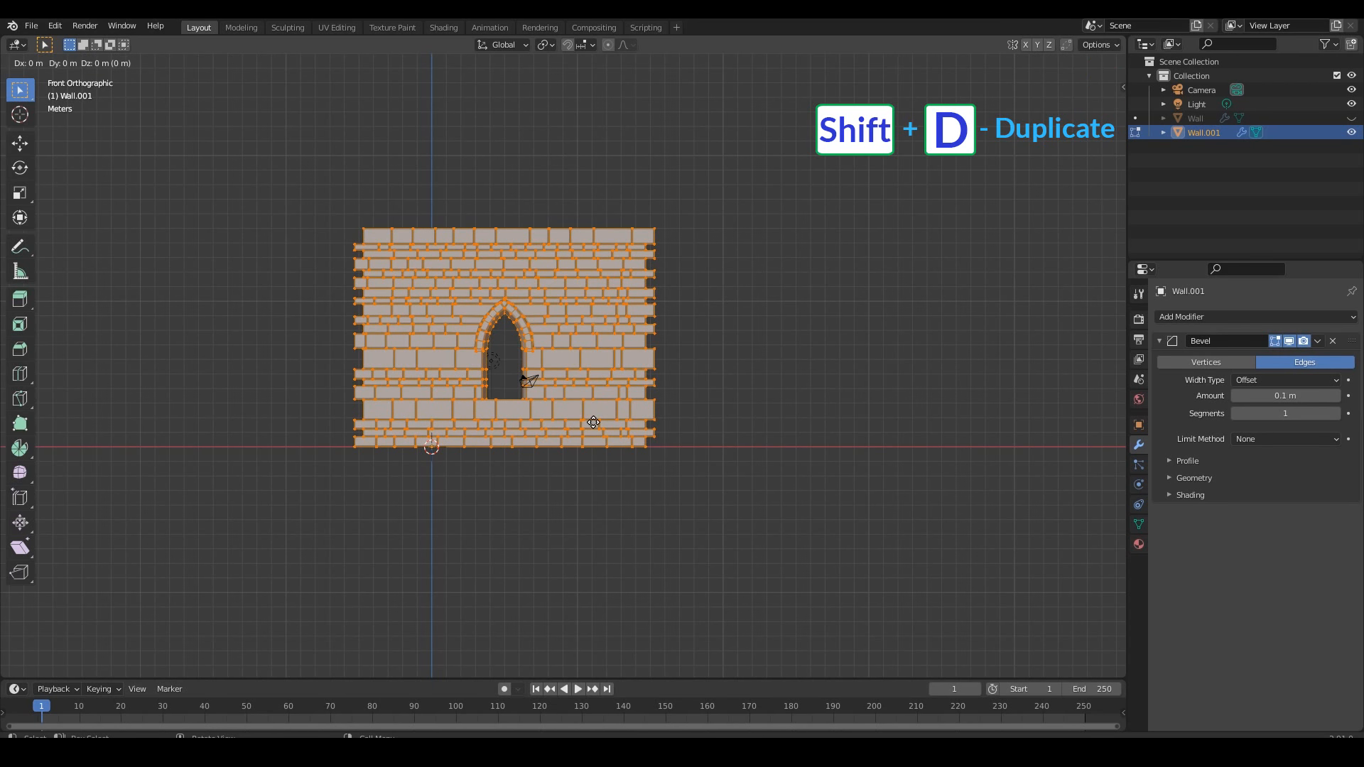
pyautogui.press('x')
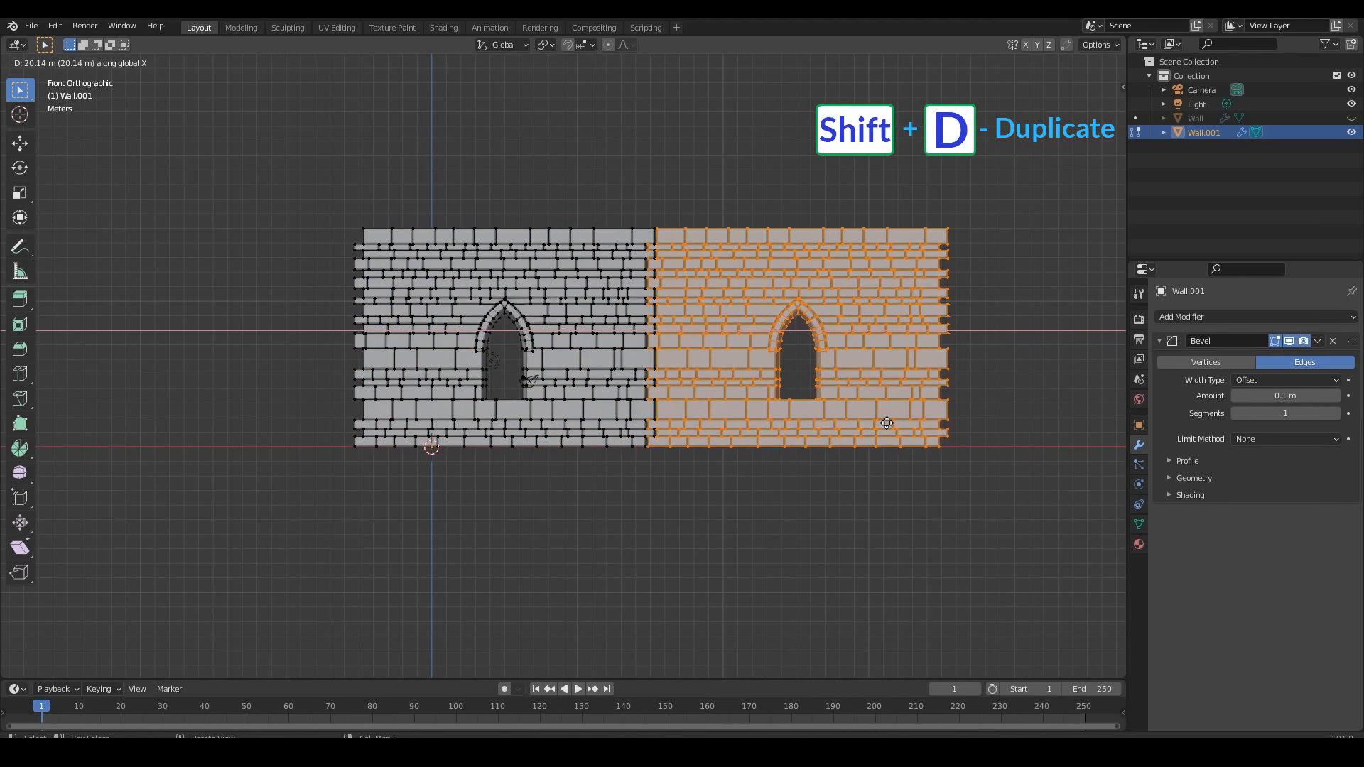
pyautogui.click(886, 423)
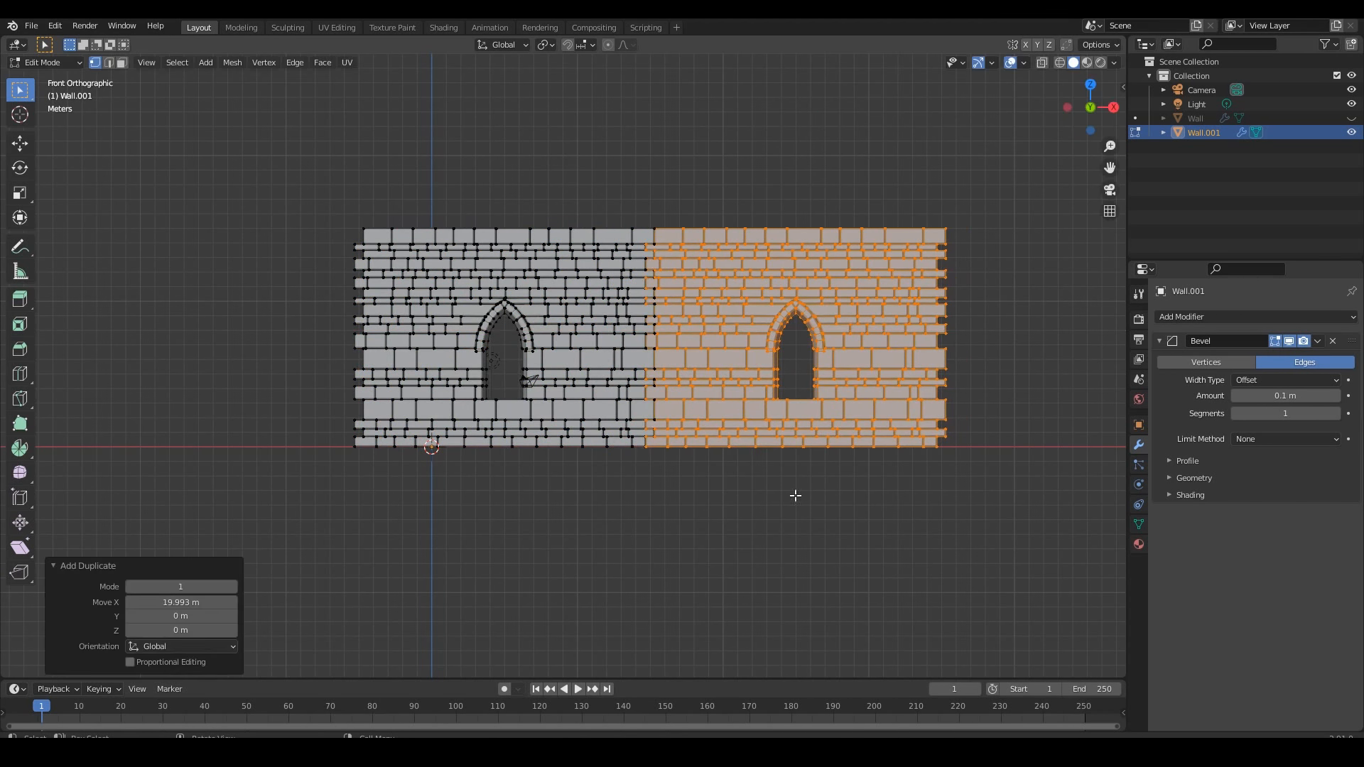
pyautogui.keyDown('shift'); pyautogui.moveTo(744, 509); pyautogui.dragTo(655, 514, button='middle'); pyautogui.keyUp('shift')
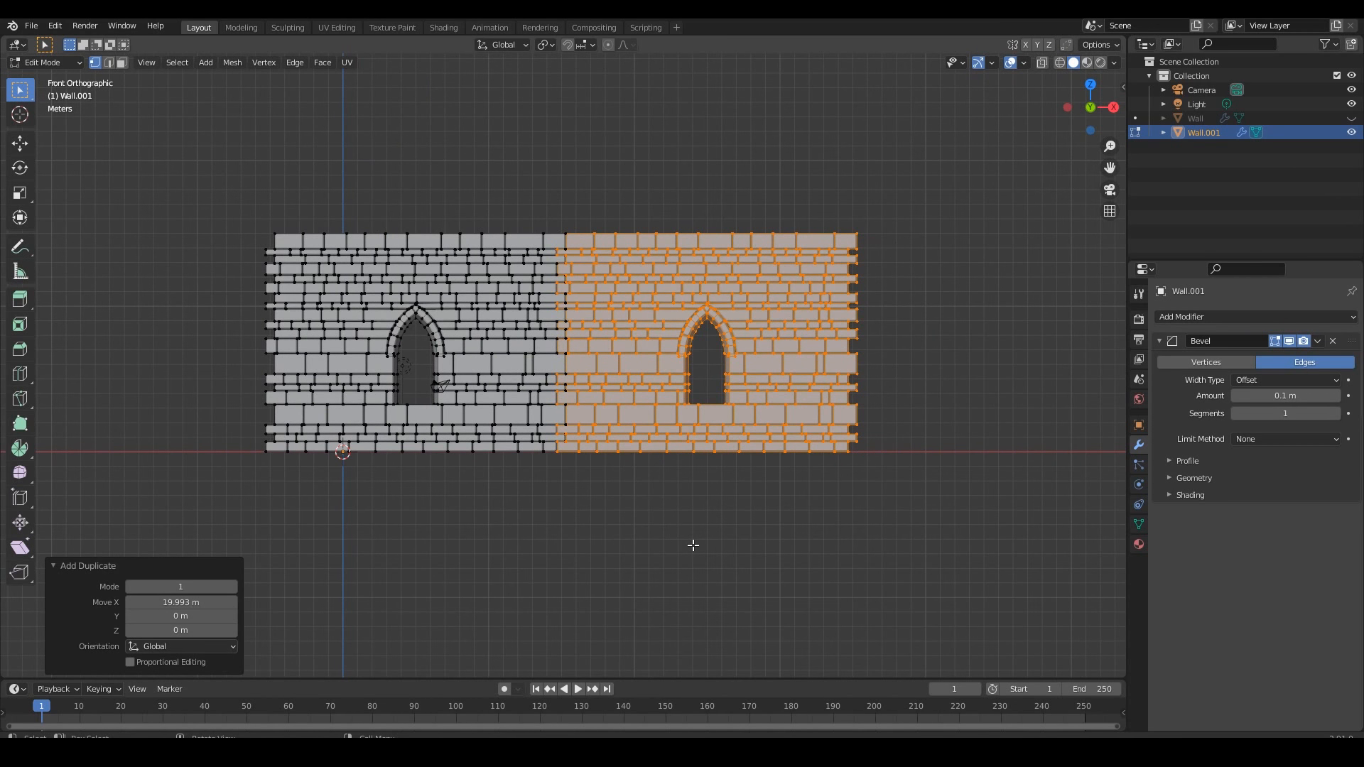
pyautogui.click(694, 545)
pyautogui.press('Tab')
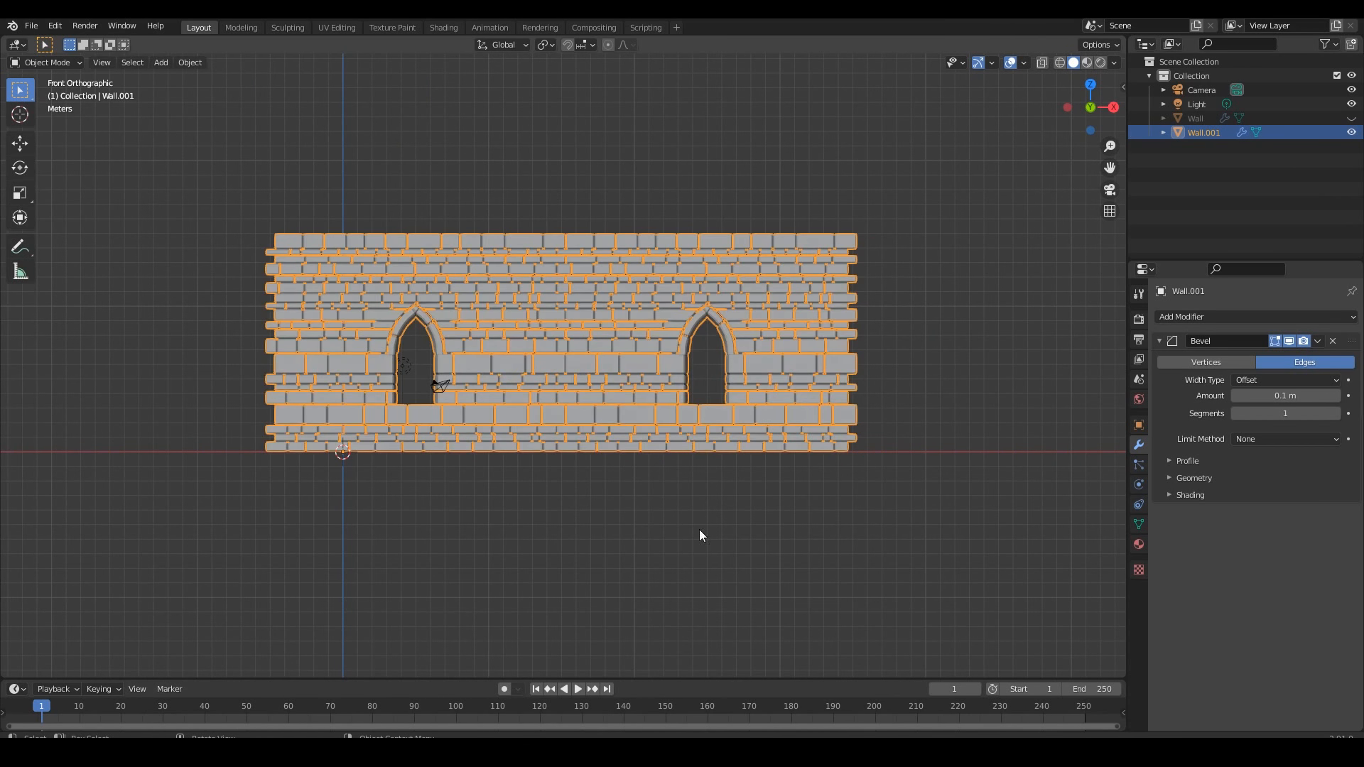
# Step: Add a Simple Deform modifier to the extended wall and bend it 365° around Z into a round tower
pyautogui.moveTo(700, 534); pyautogui.dragTo(618, 510, button='middle')
pyautogui.click(669, 541)
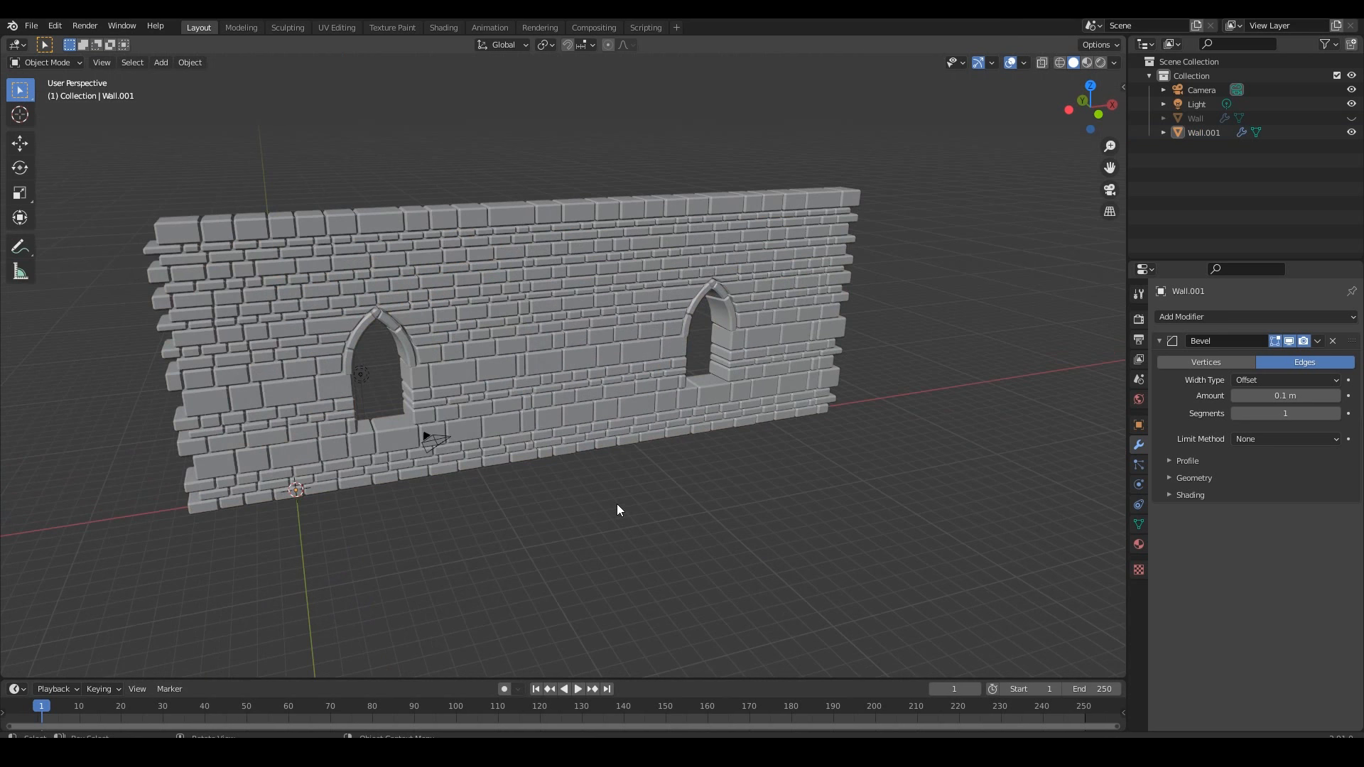
pyautogui.click(599, 422)
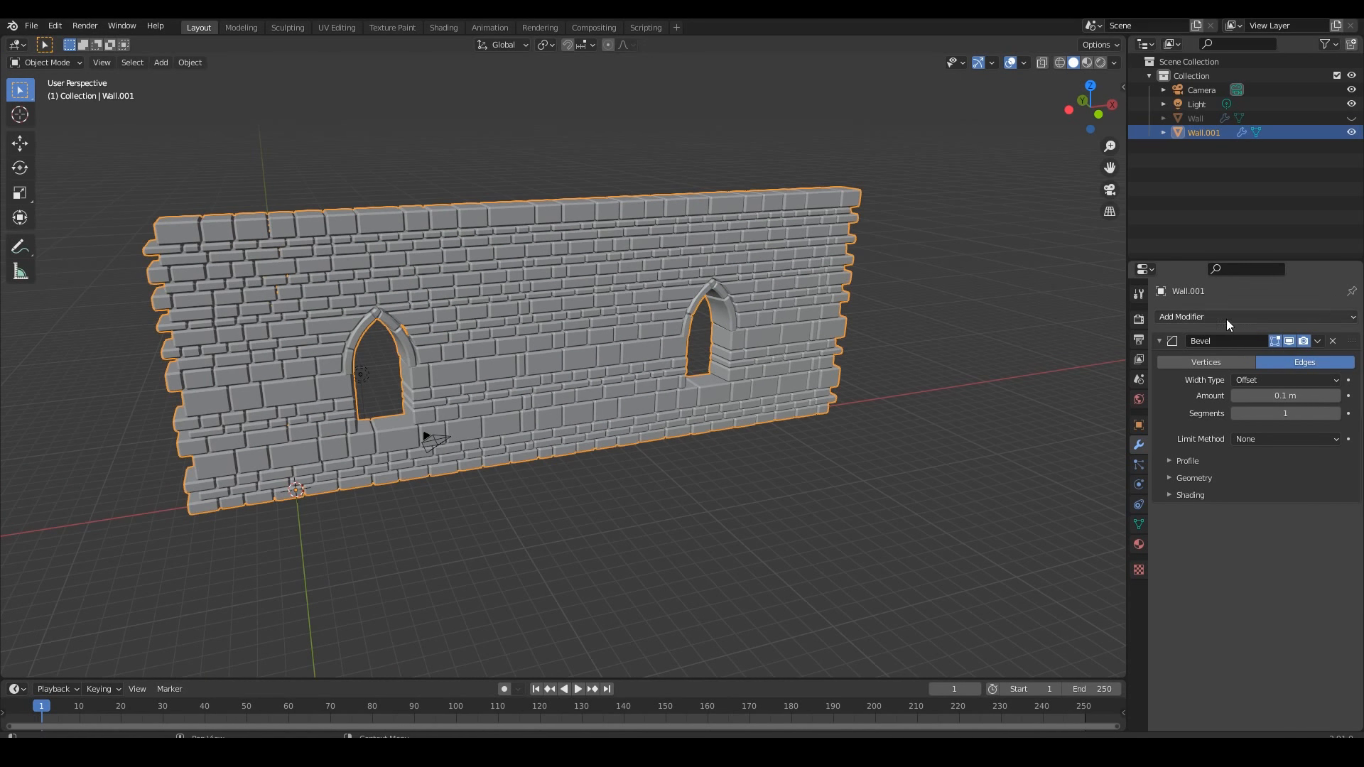
pyautogui.click(1158, 340)
pyautogui.click(1190, 320)
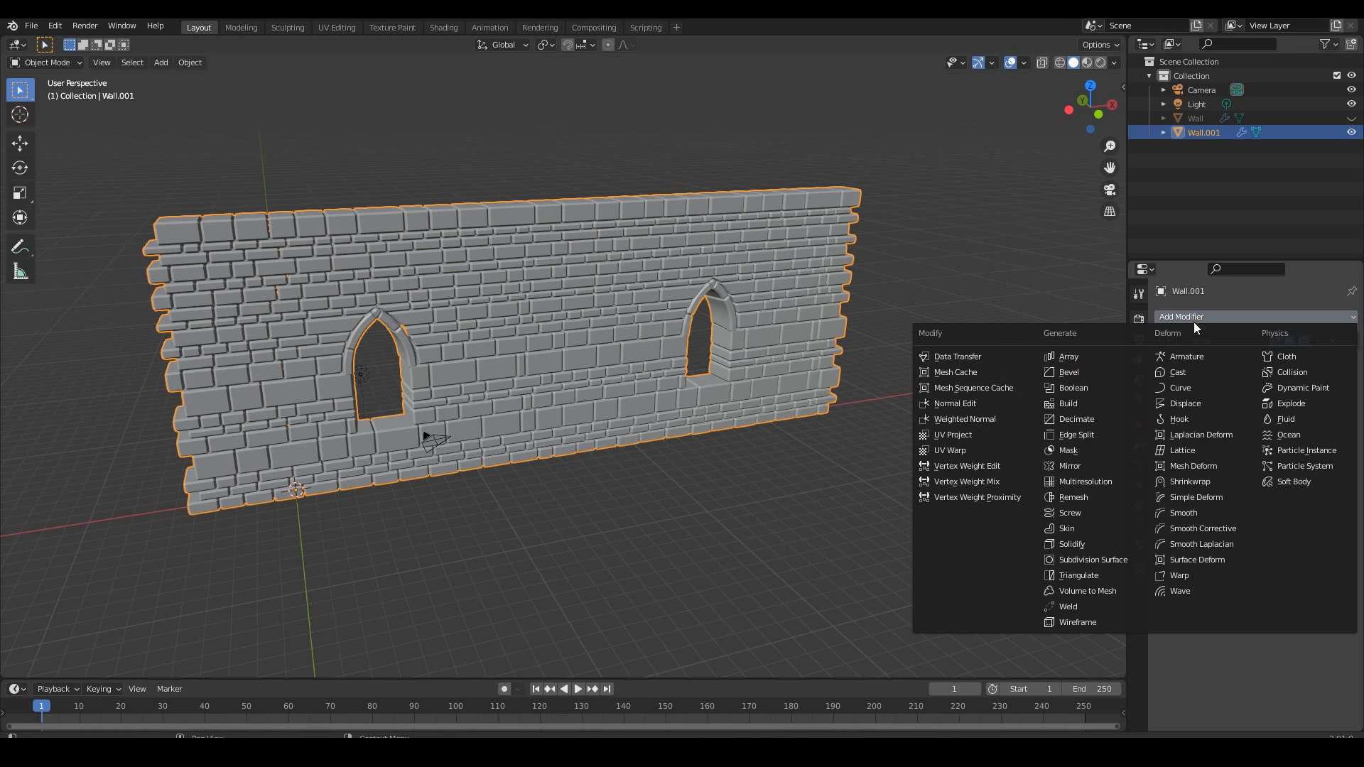
pyautogui.click(1204, 497)
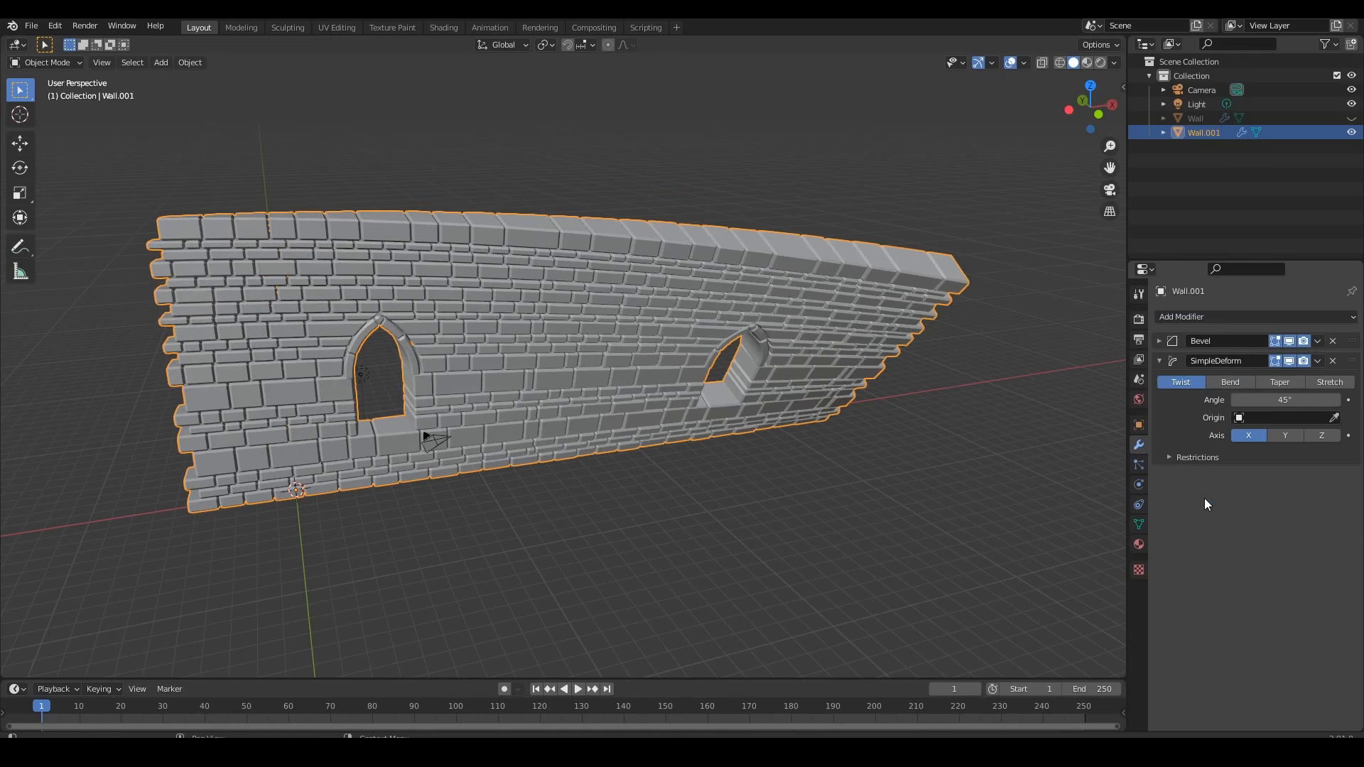
pyautogui.click(1236, 387)
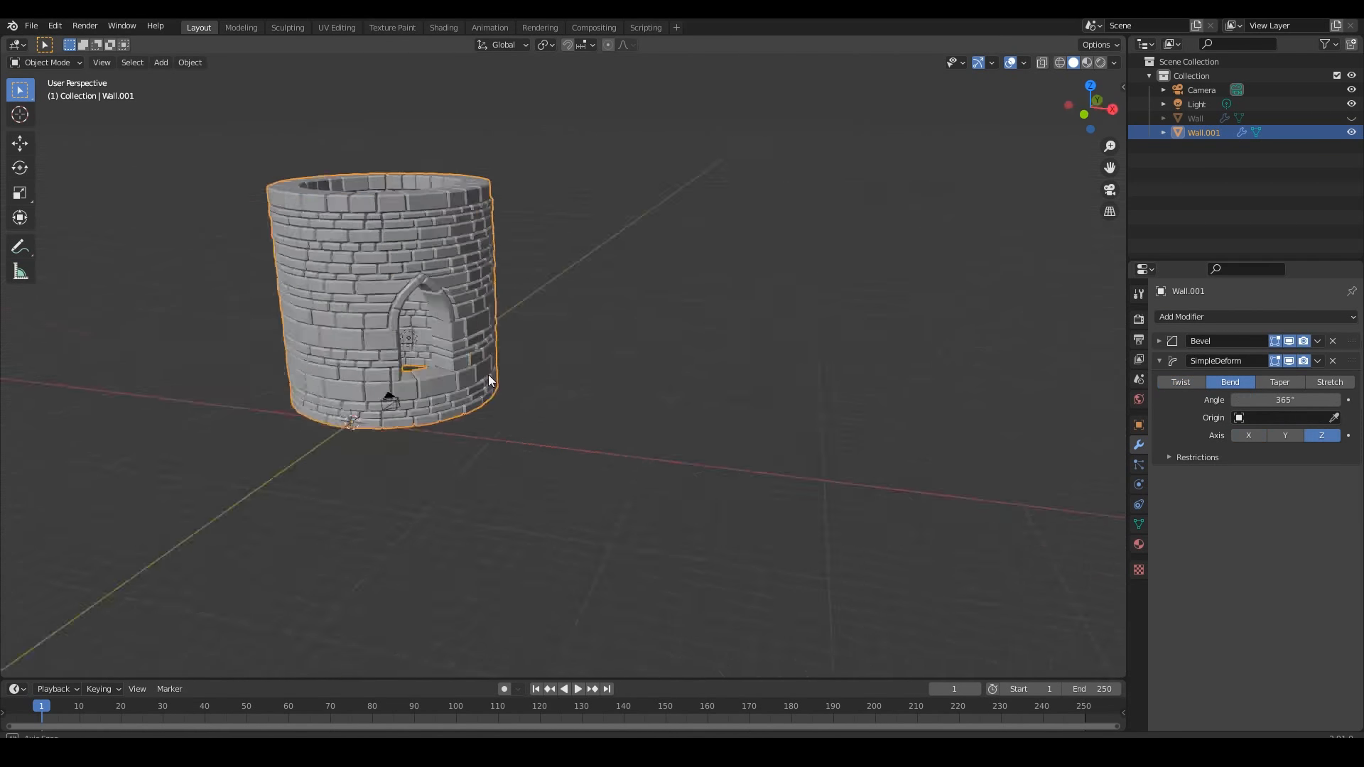
# Step: Unhide the first round tower wall and raise it along Z onto the second one
pyautogui.moveTo(488, 374); pyautogui.dragTo(694, 561, button='middle')
pyautogui.keyDown('alt'); pyautogui.moveTo(698, 452); pyautogui.dragTo(684, 490, button='middle'); pyautogui.keyUp('alt')
pyautogui.hotkey('alt', 'h')
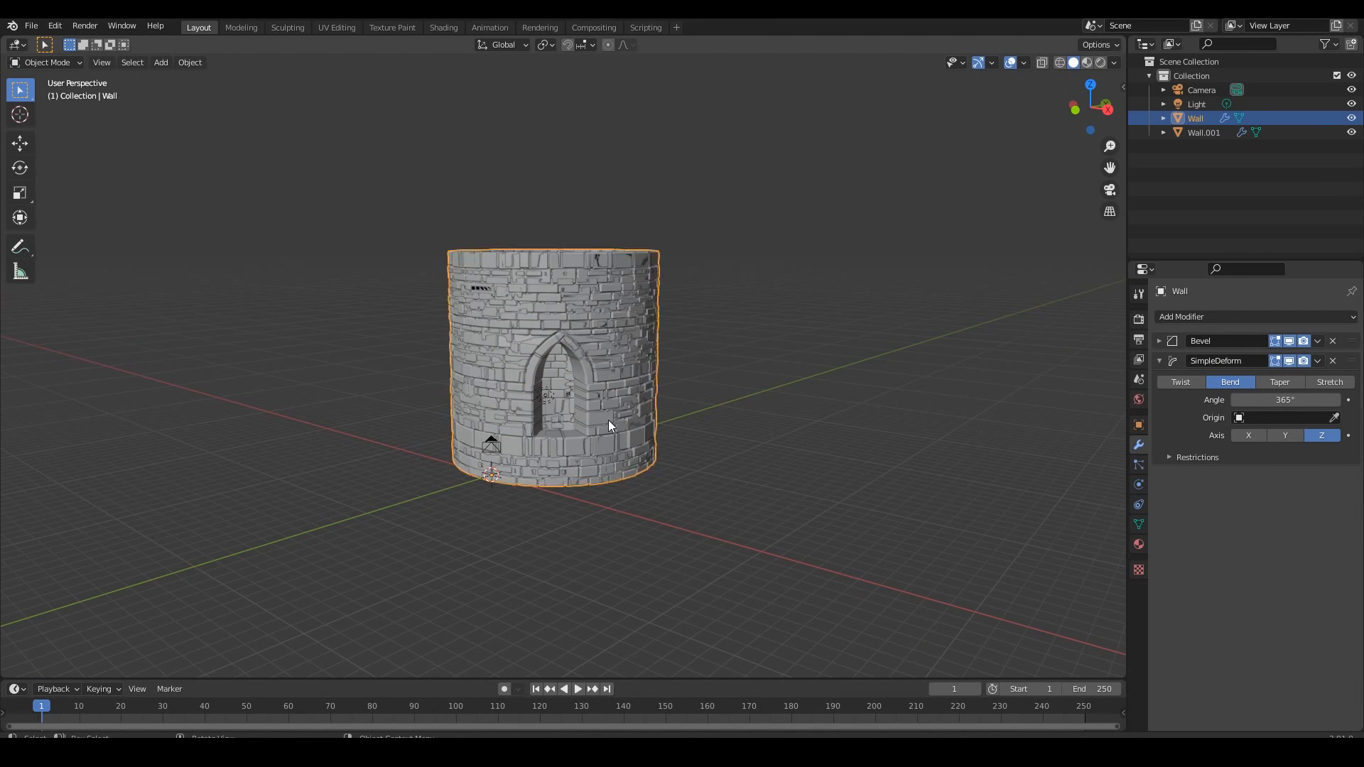
pyautogui.press('g')
pyautogui.press('z')
pyautogui.click(781, 342)
# Step: Hide both round tower walls from the viewport
pyautogui.moveTo(781, 342); pyautogui.dragTo(569, 351, button='middle')
pyautogui.click(570, 350)
pyautogui.keyDown('shift'); pyautogui.click(586, 462); pyautogui.keyUp('shift')
pyautogui.press('h')
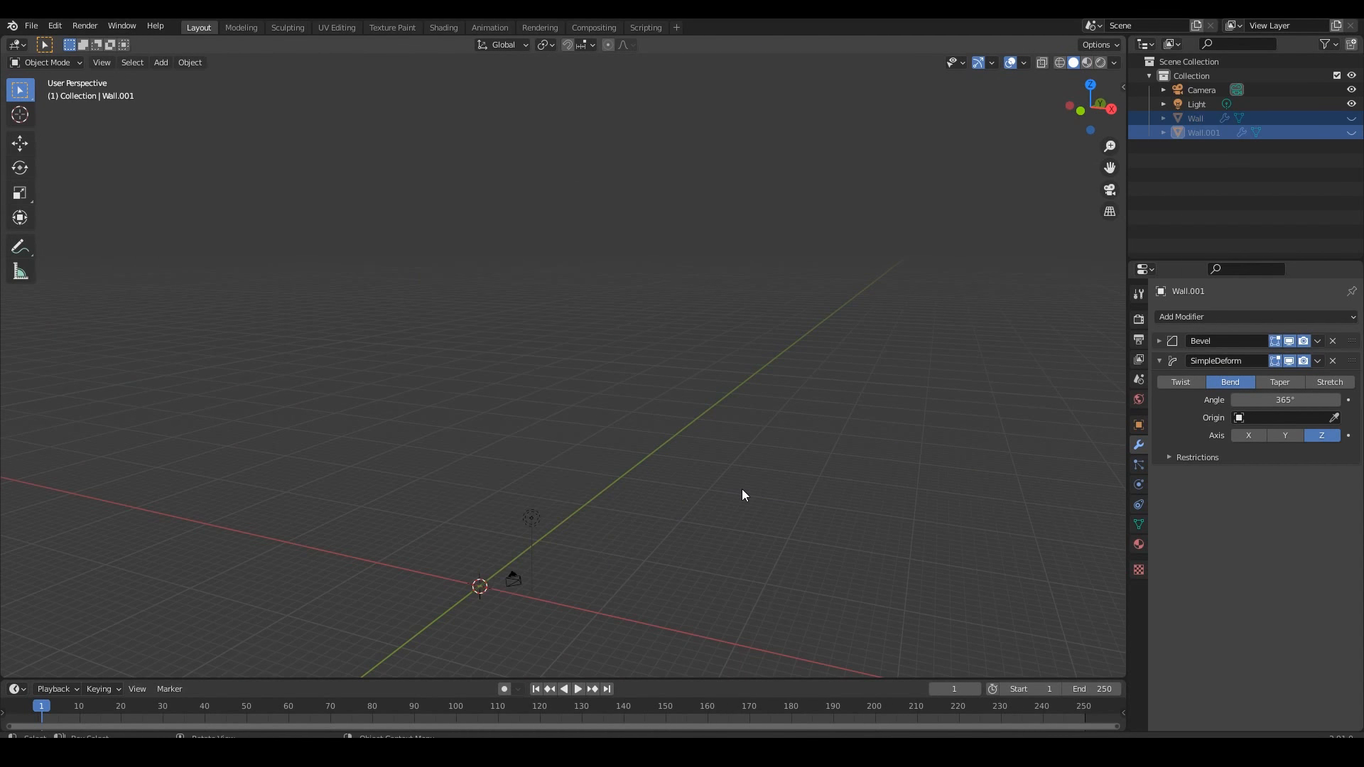
# Step: Add a third masonry wall with the Wall Factory and face it frontally
pyautogui.hotkey('shift', 'a')
pyautogui.moveTo(645, 445)
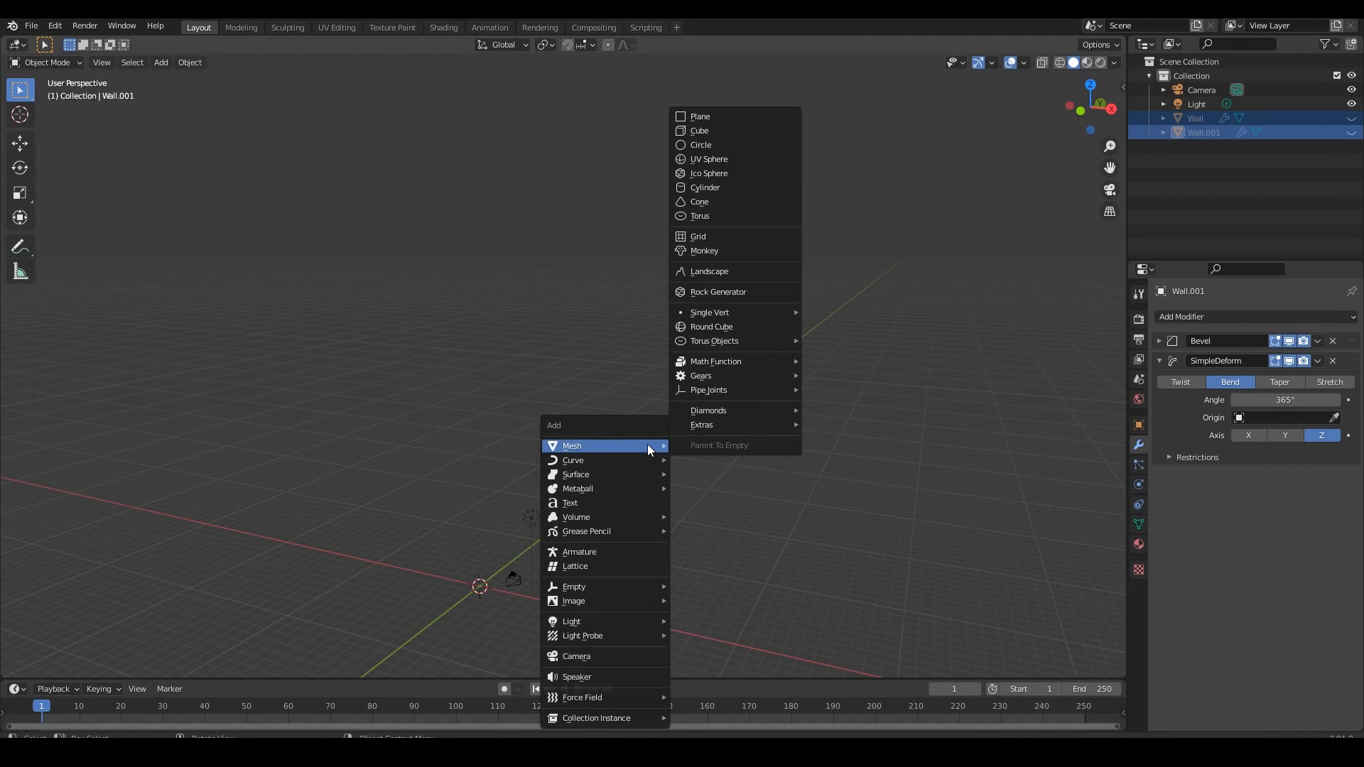
pyautogui.moveTo(731, 426)
pyautogui.click(863, 435)
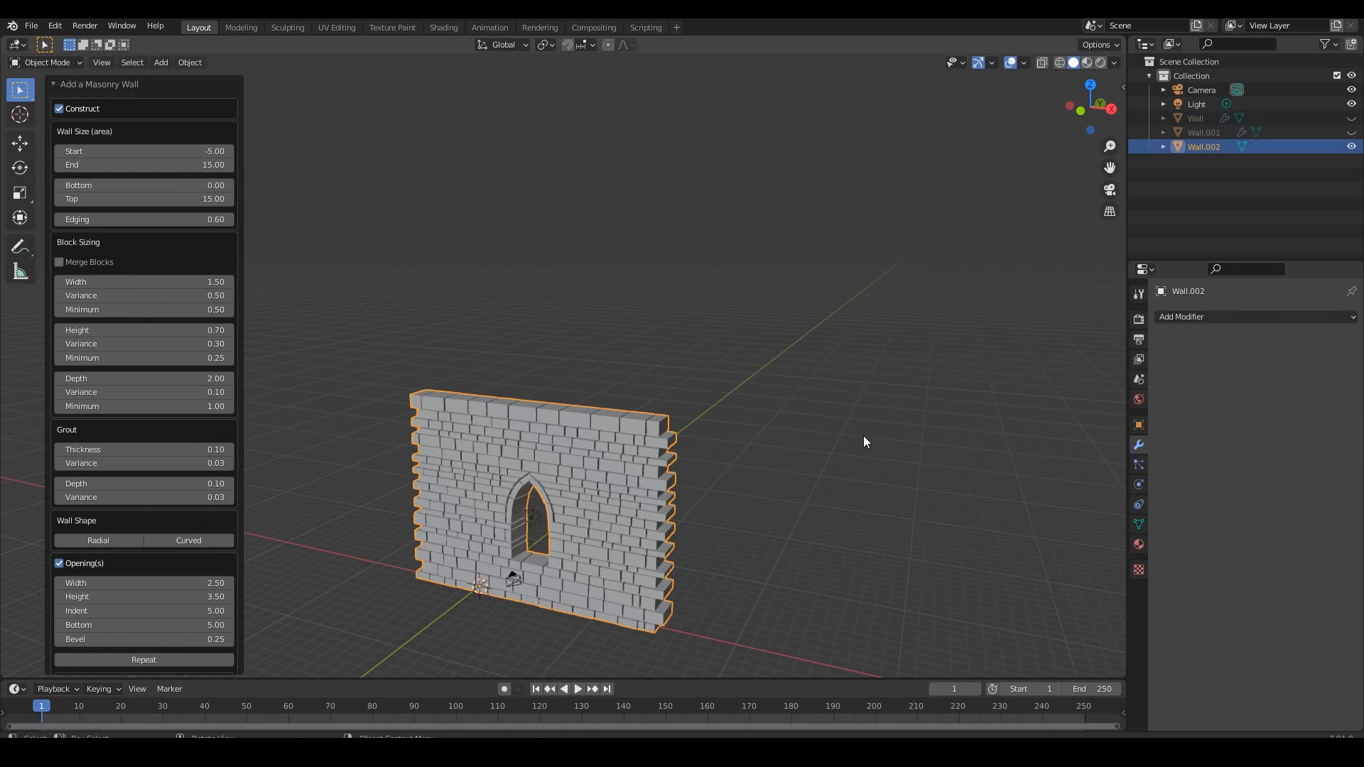
pyautogui.moveTo(686, 466); pyautogui.dragTo(770, 460, button='middle')
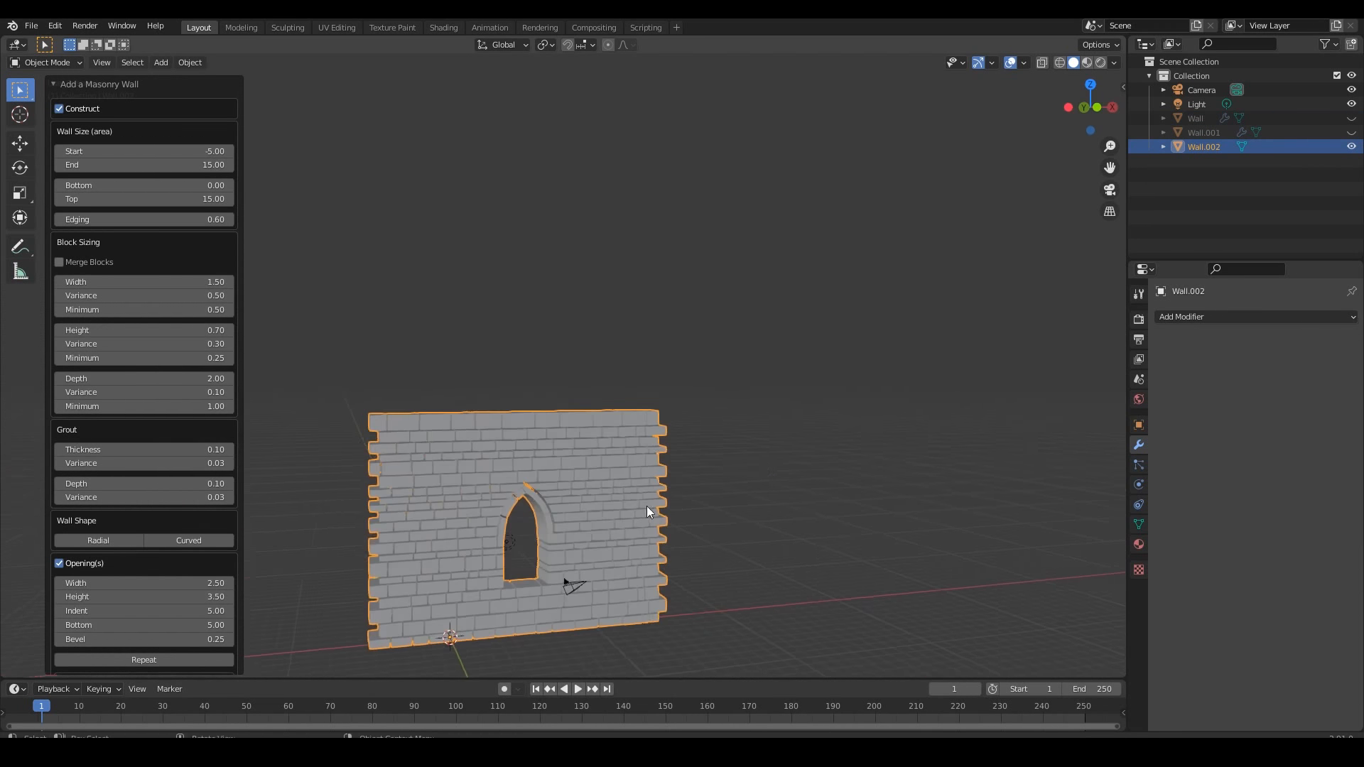
pyautogui.keyDown('shift'); pyautogui.moveTo(646, 507); pyautogui.dragTo(687, 420, button='middle'); pyautogui.keyUp('shift')
pyautogui.scroll(2, 701, 420)
pyautogui.press('KP_1')
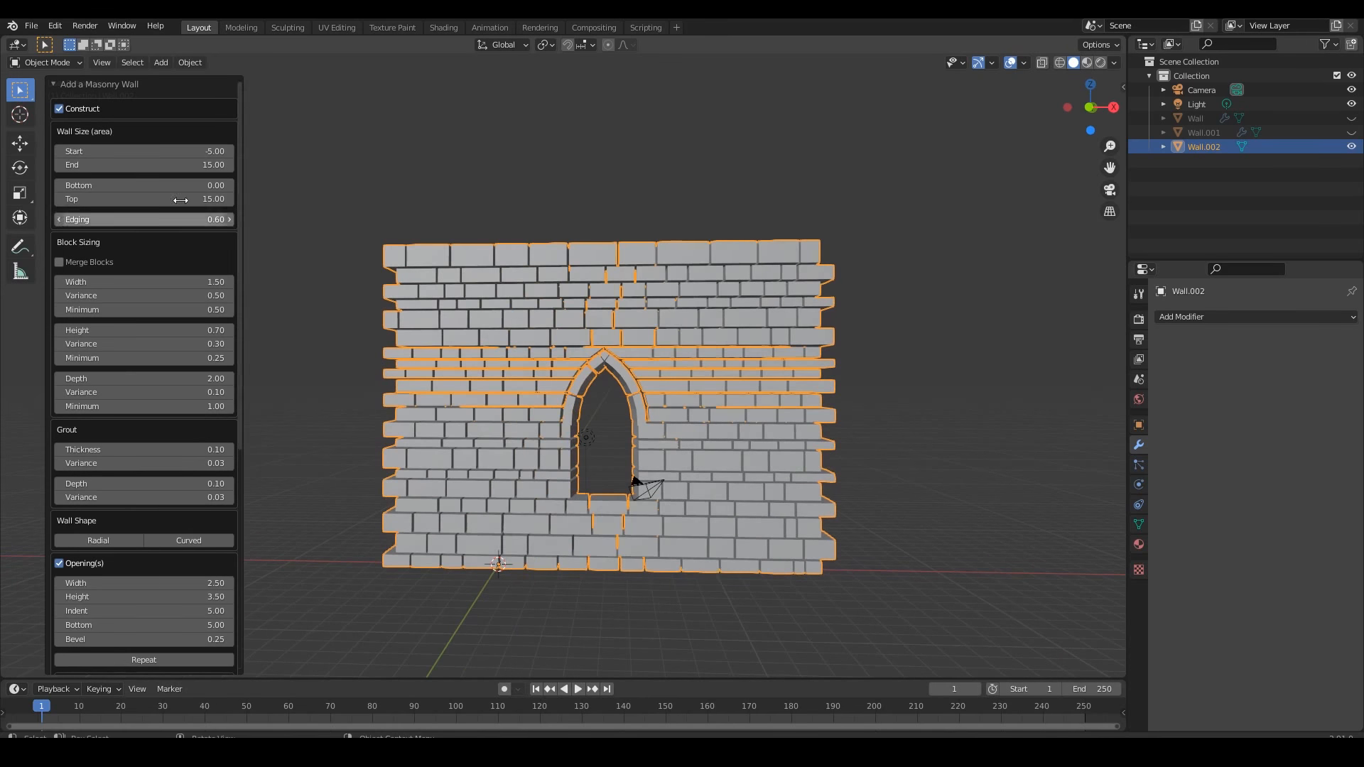
# Step: Set the third wall's Start size to -10 and its End size to 30
pyautogui.click(212, 154)
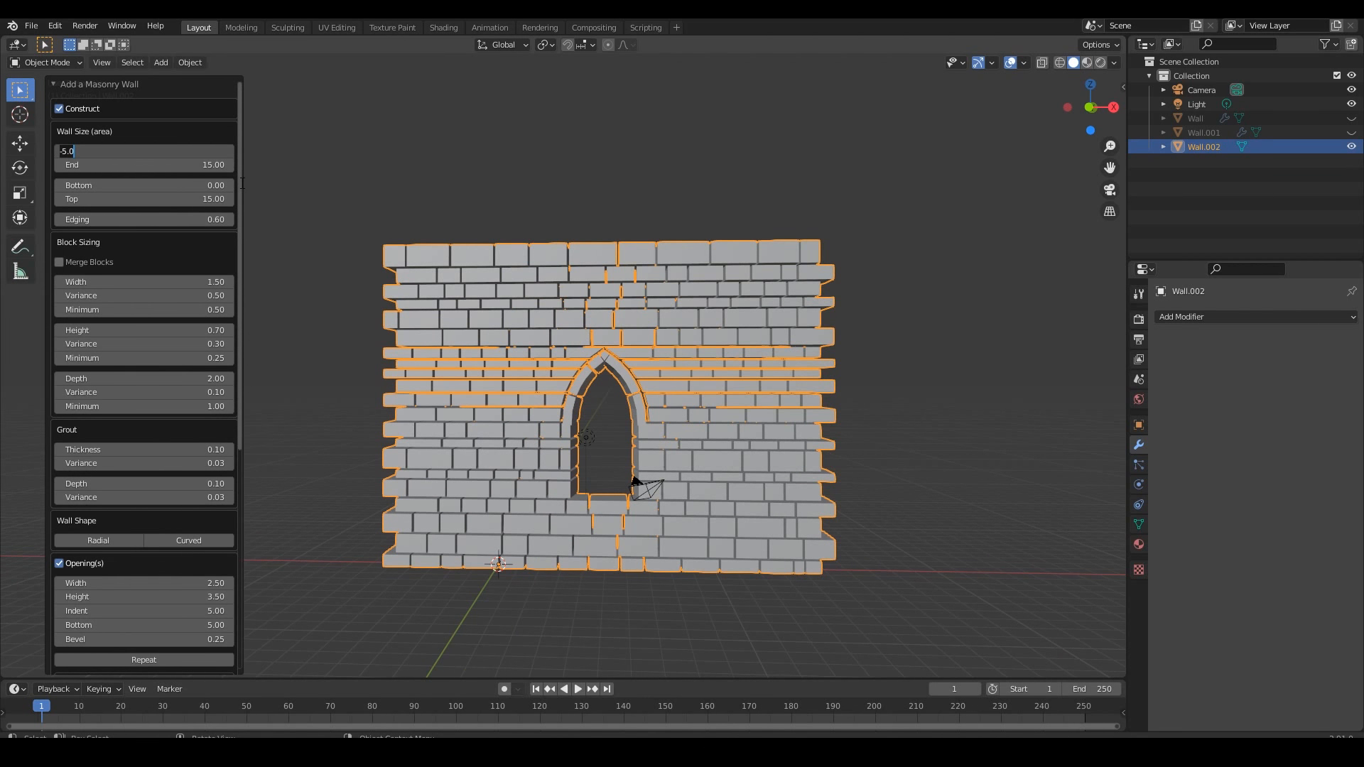
pyautogui.press('BackSpace')
pyautogui.press('Tab')
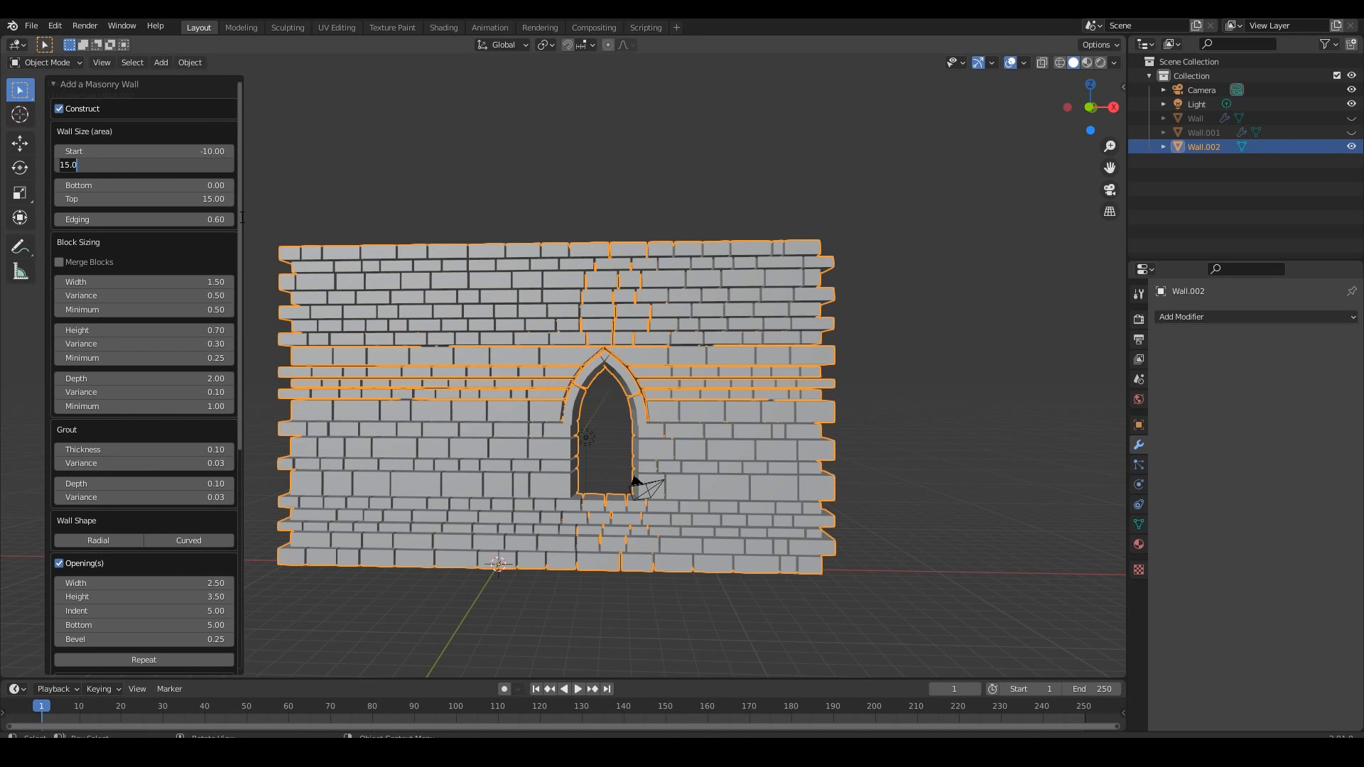
pyautogui.write('30')
pyautogui.press('Return')
pyautogui.scroll(-2, 507, 406)
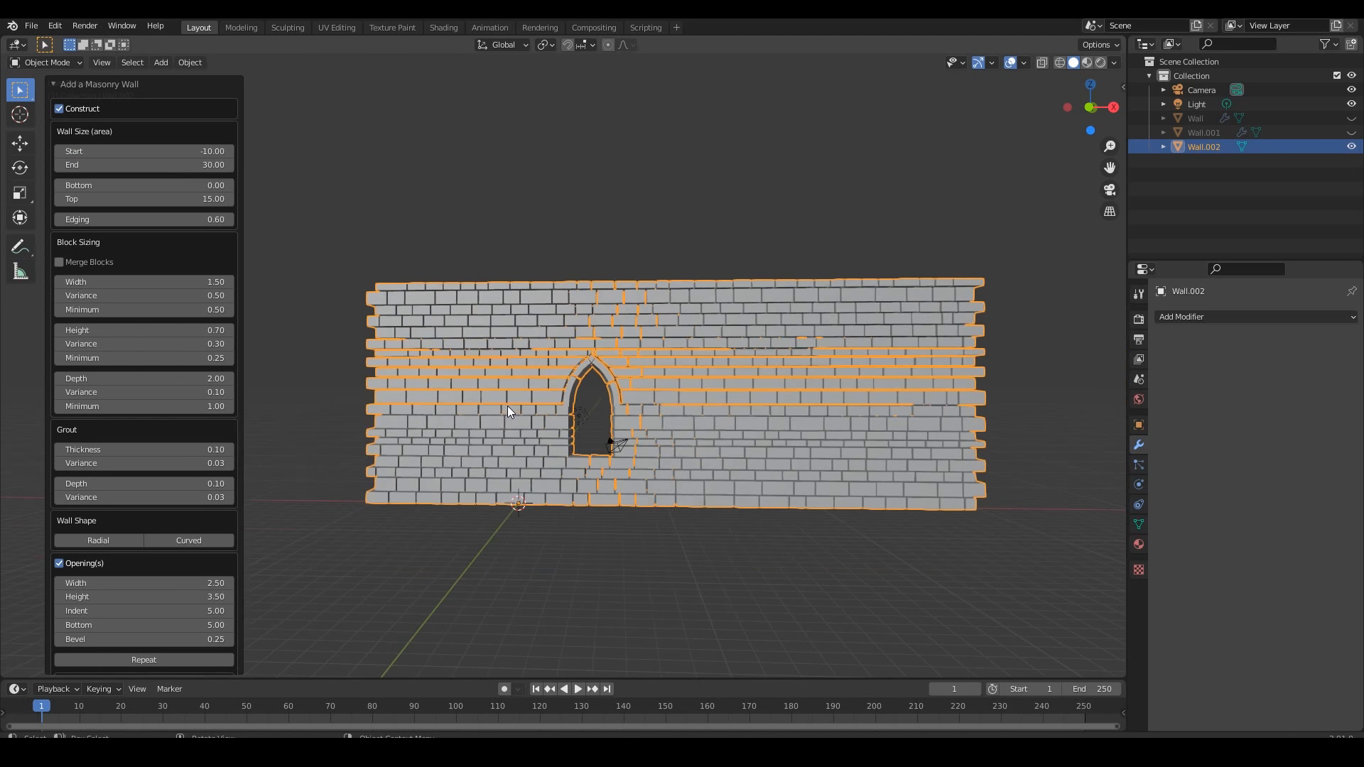
# Step: Turn off the arched opening in the long third wall
pyautogui.moveTo(507, 406); pyautogui.dragTo(633, 468, button='middle')
pyautogui.scroll(-4, 224, 500)
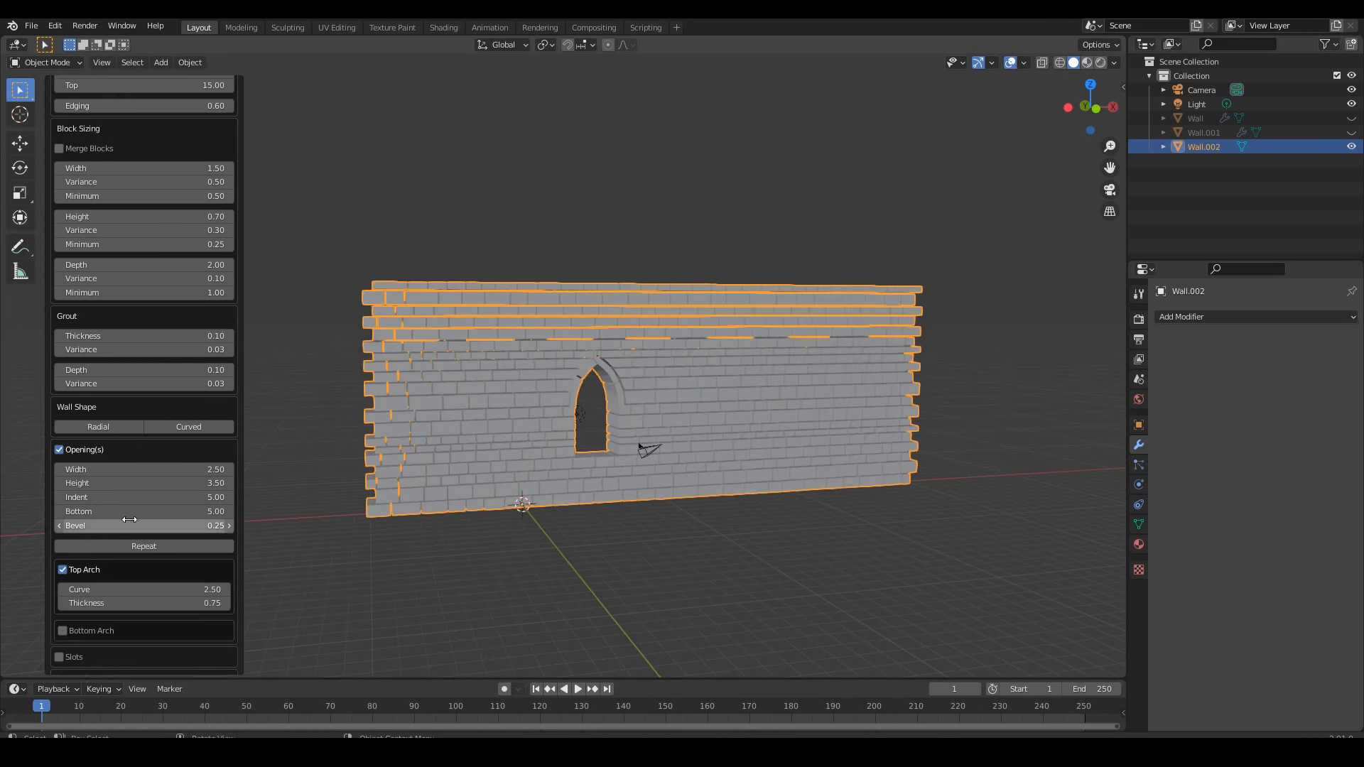
pyautogui.click(59, 450)
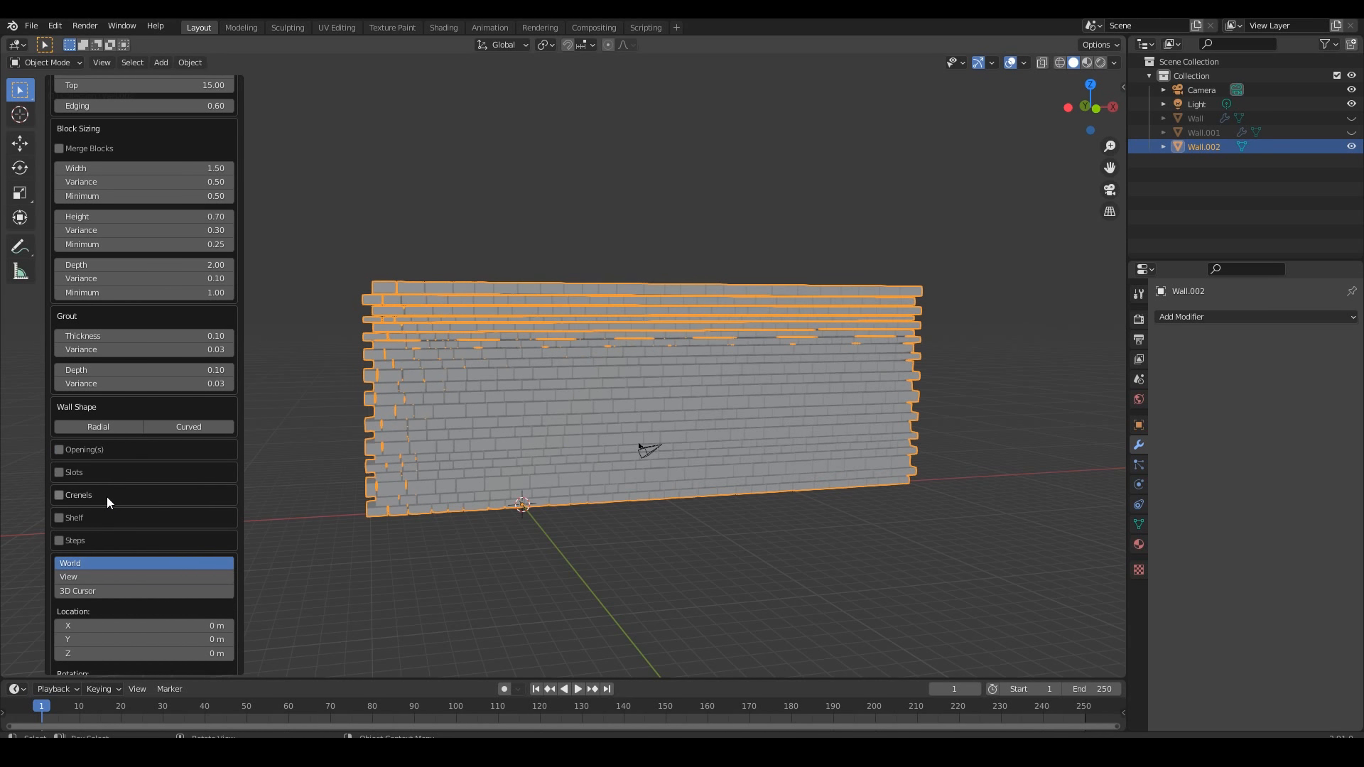
# Step: Delete the third wall and add a fresh masonry wall with the Wall Factory in its place
pyautogui.click(635, 561)
pyautogui.click(551, 434)
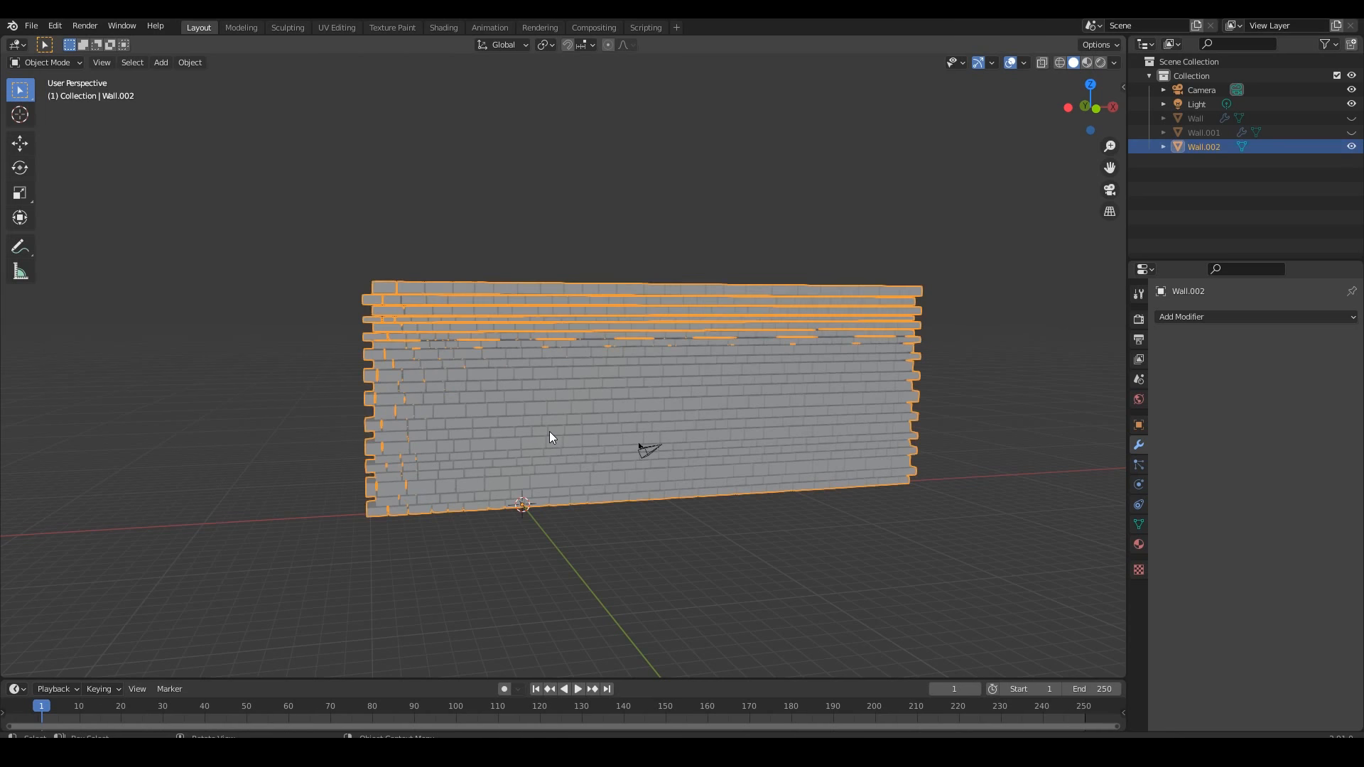
pyautogui.press('Delete')
pyautogui.hotkey('shift', 'a')
pyautogui.moveTo(378, 415)
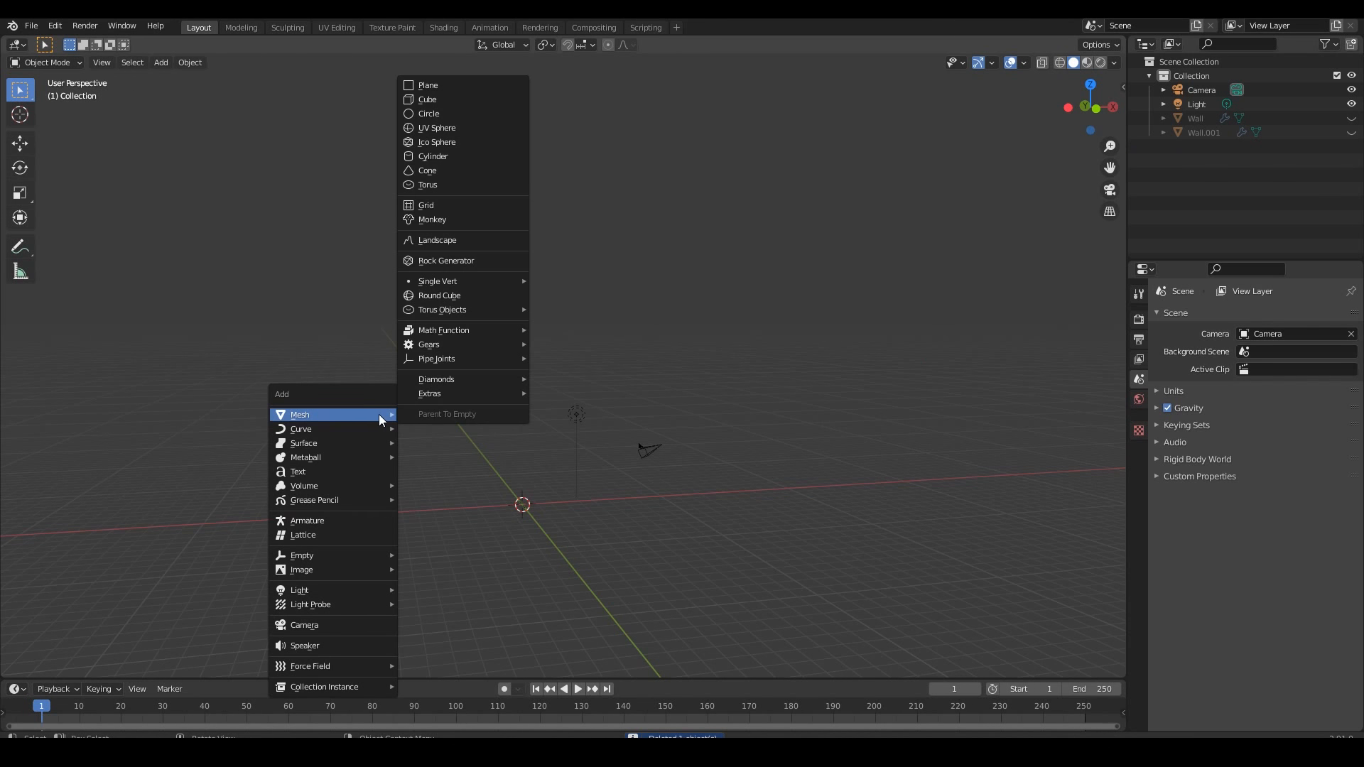
pyautogui.moveTo(428, 394)
pyautogui.click(588, 407)
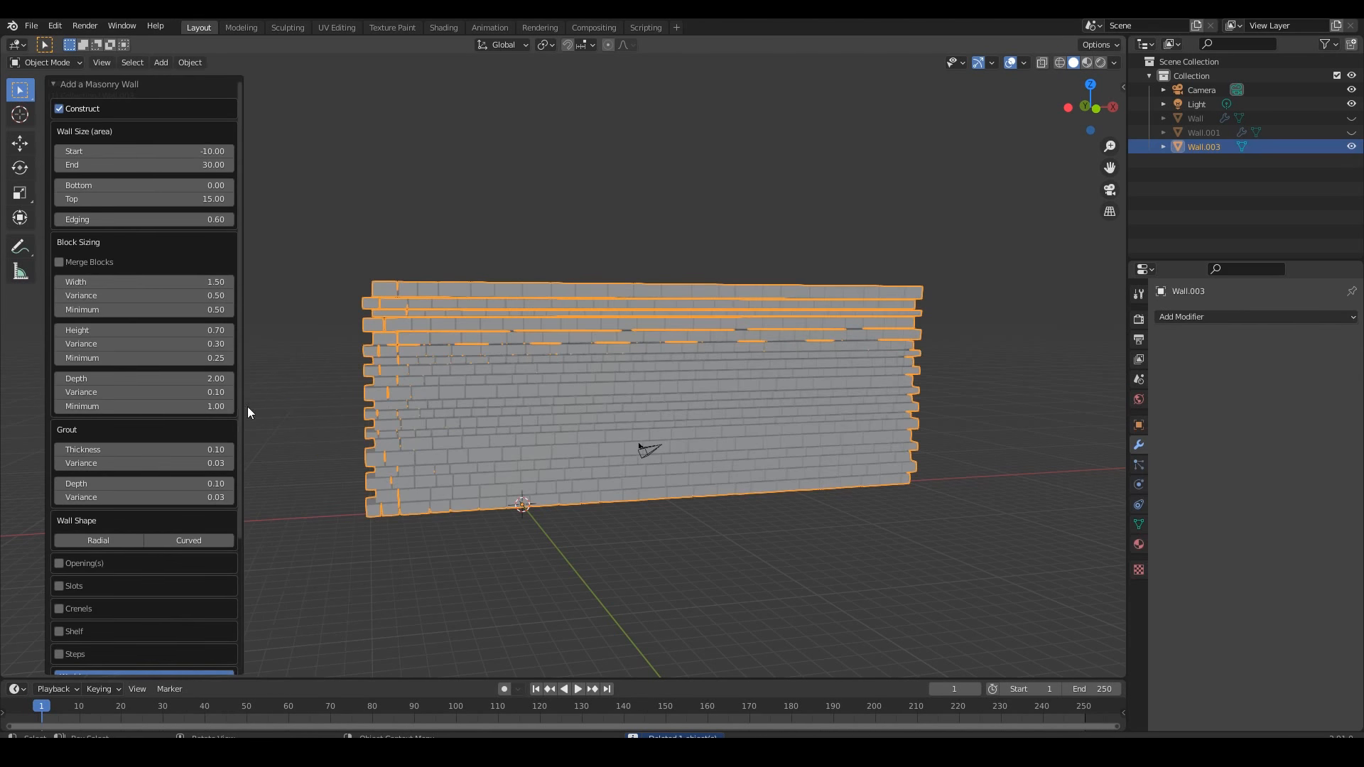
# Step: Enable openings on the new masonry wall and repeat them along its whole length
pyautogui.scroll(-3, 78, 556)
pyautogui.scroll(-2, 78, 556)
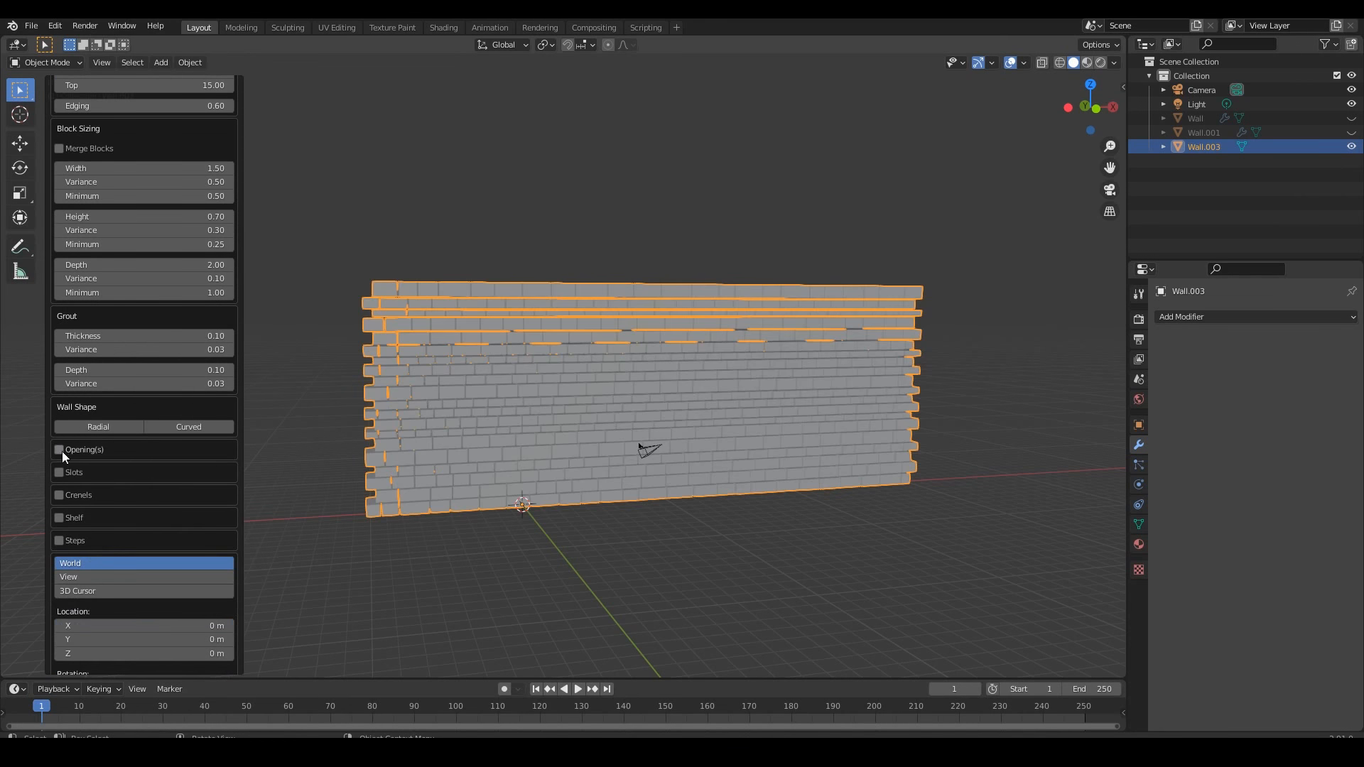
pyautogui.click(60, 450)
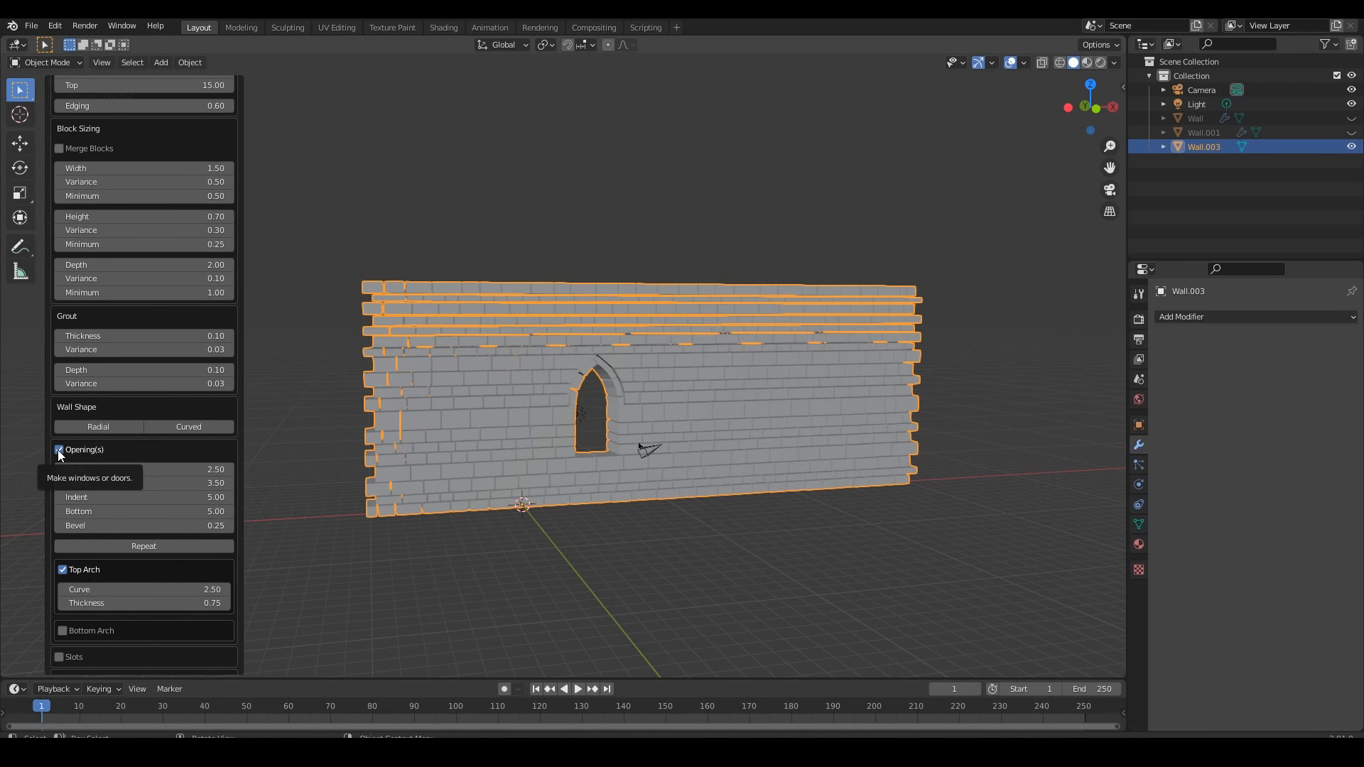
pyautogui.click(151, 546)
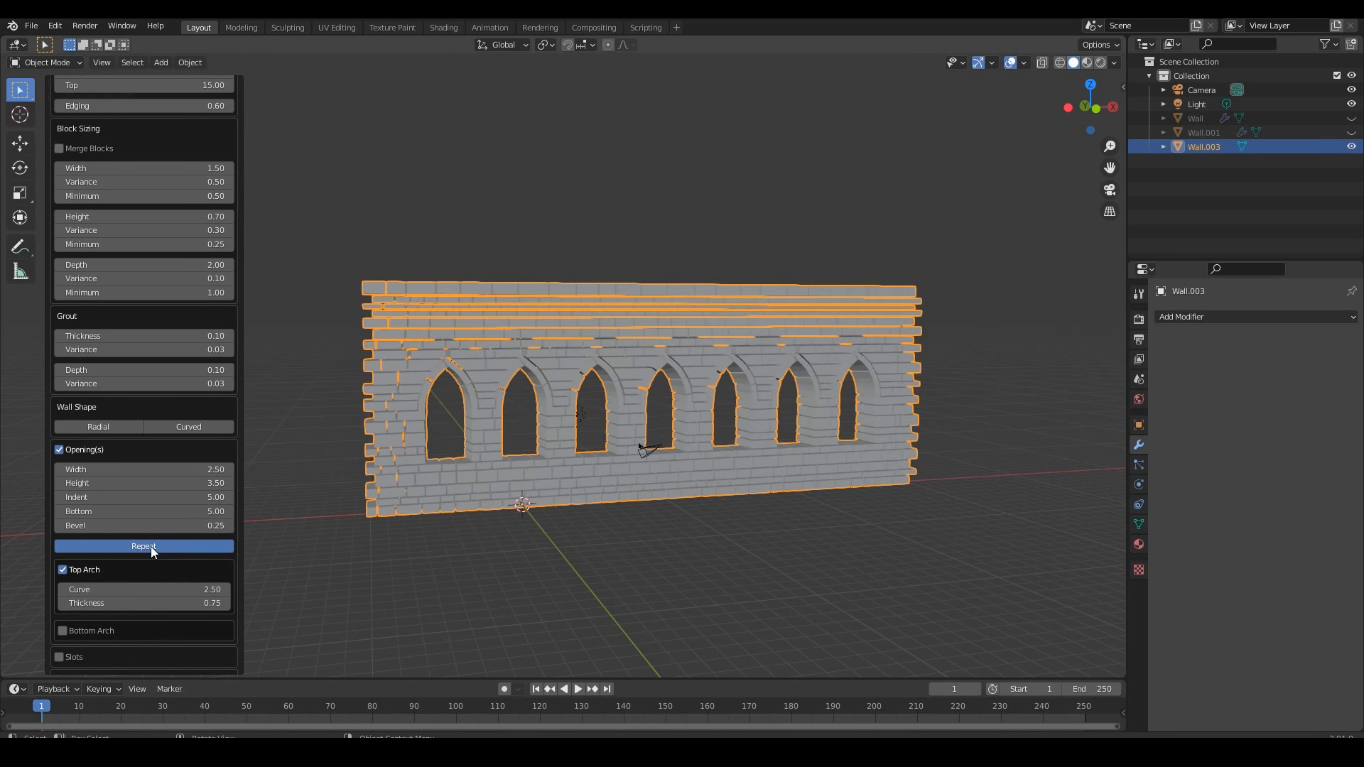
pyautogui.moveTo(733, 520)
pyautogui.mouseDown(button='middle')
pyautogui.moveTo(664, 516)
pyautogui.moveTo(788, 516)
pyautogui.moveTo(693, 517)
pyautogui.moveTo(724, 529)
pyautogui.mouseUp(button='middle')
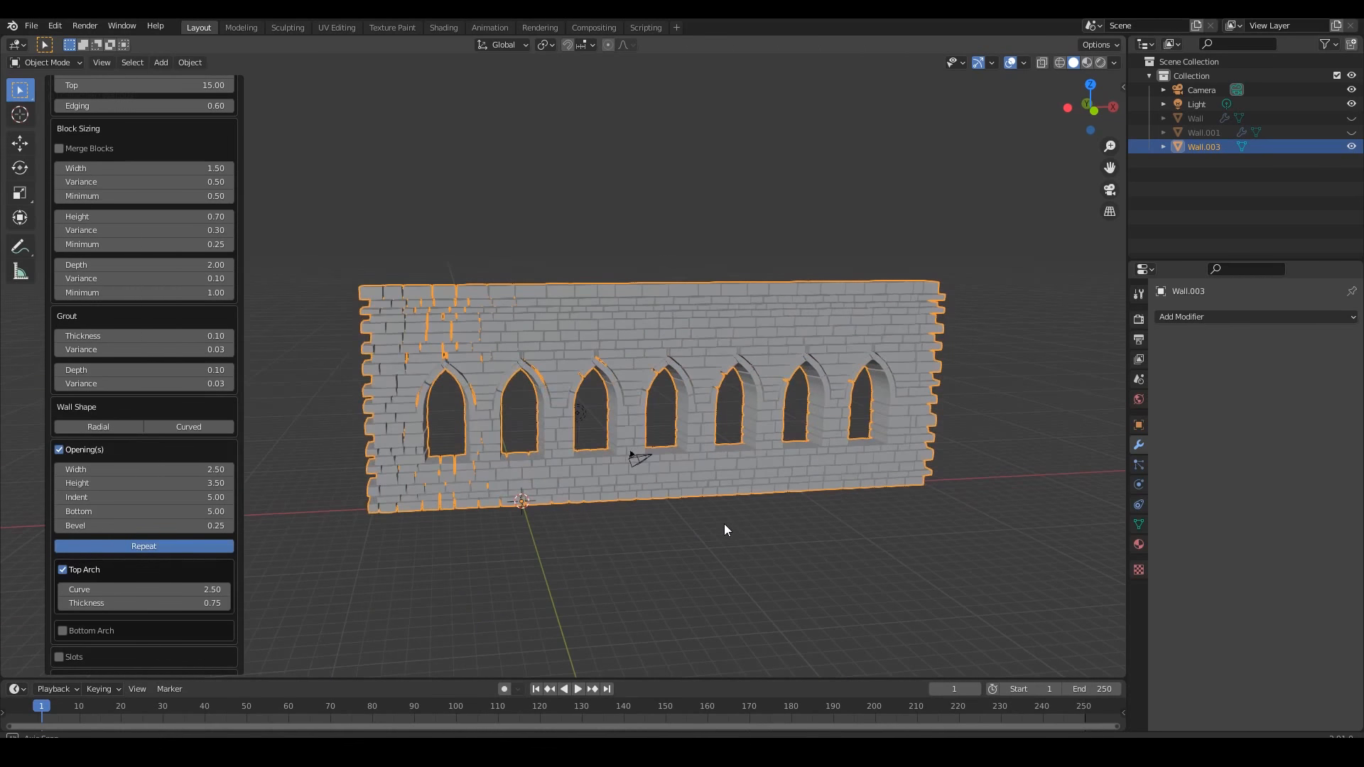
# Step: Try the Bottom Arch and Slots options on the new wall, switching each back off
pyautogui.scroll(-6, 108, 462)
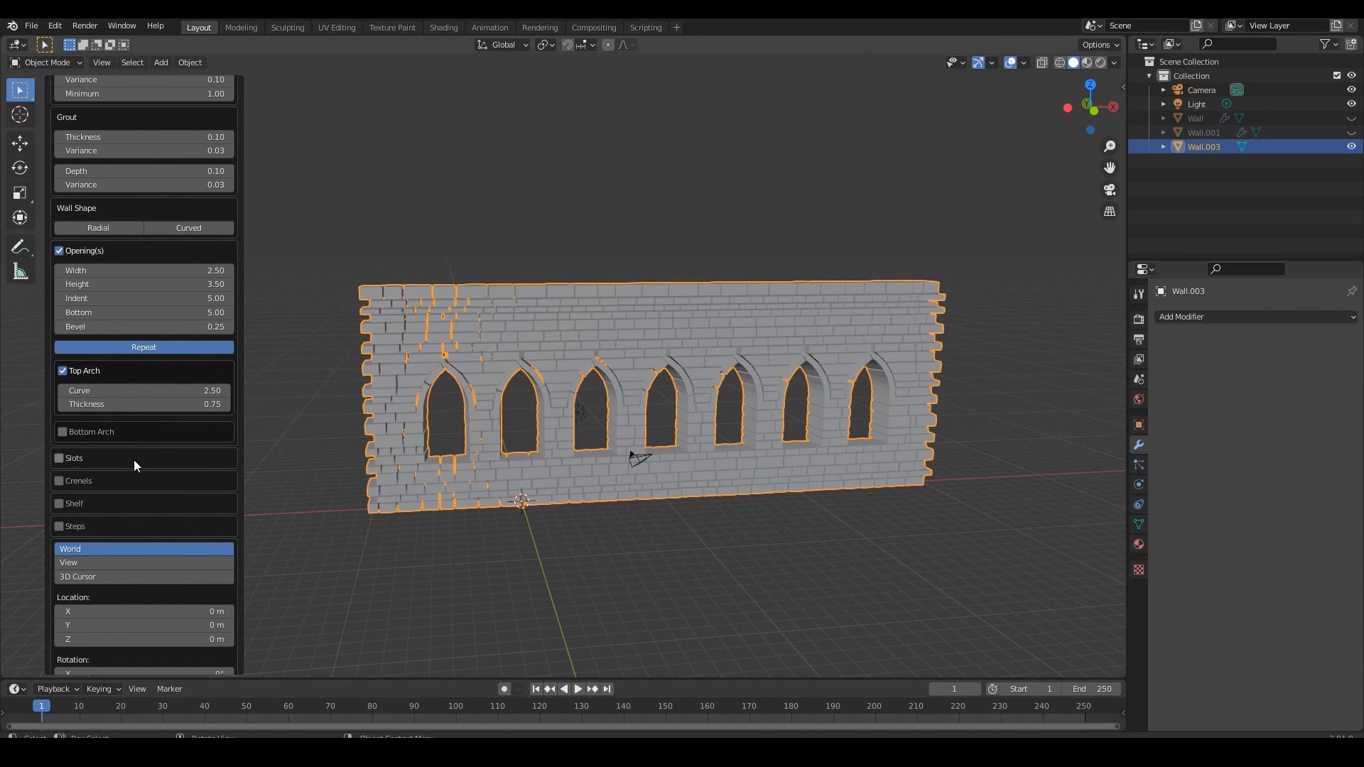
pyautogui.click(63, 432)
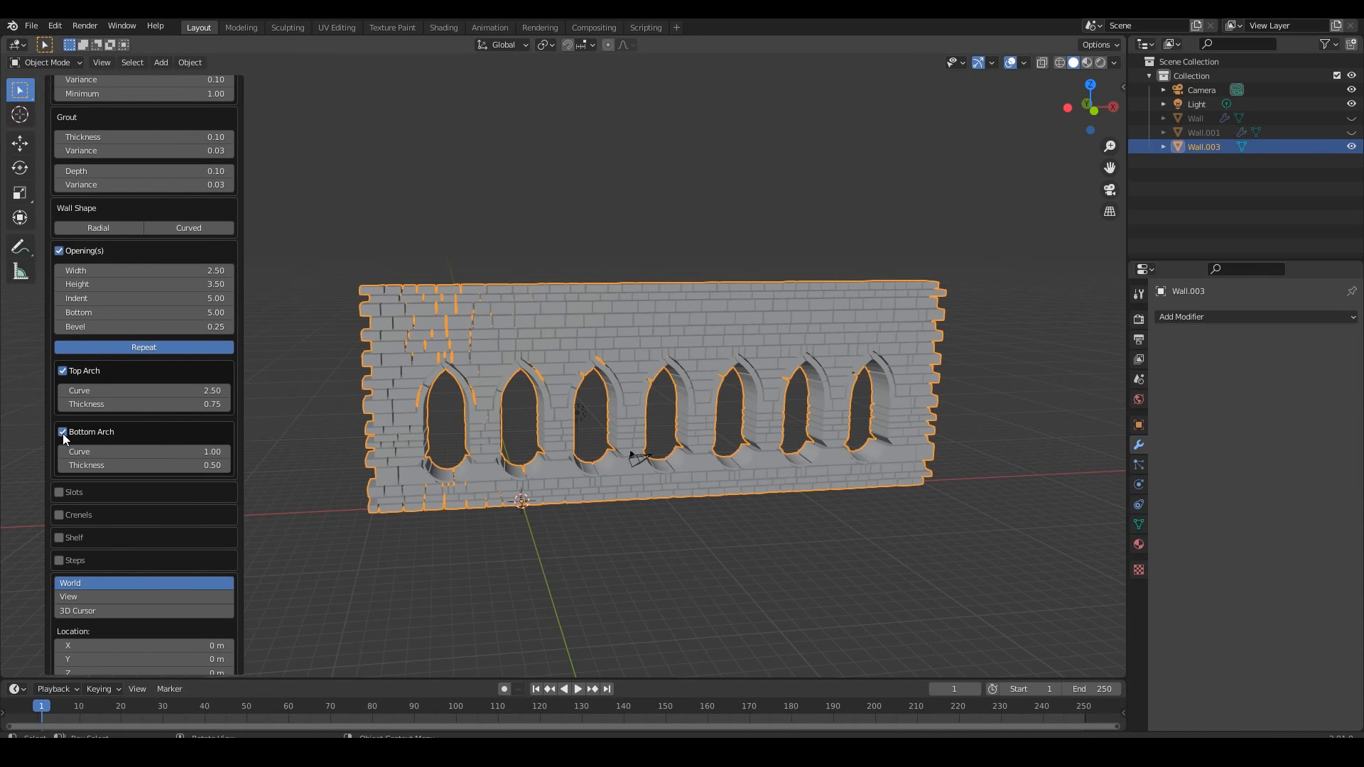
pyautogui.click(63, 432)
pyautogui.click(59, 458)
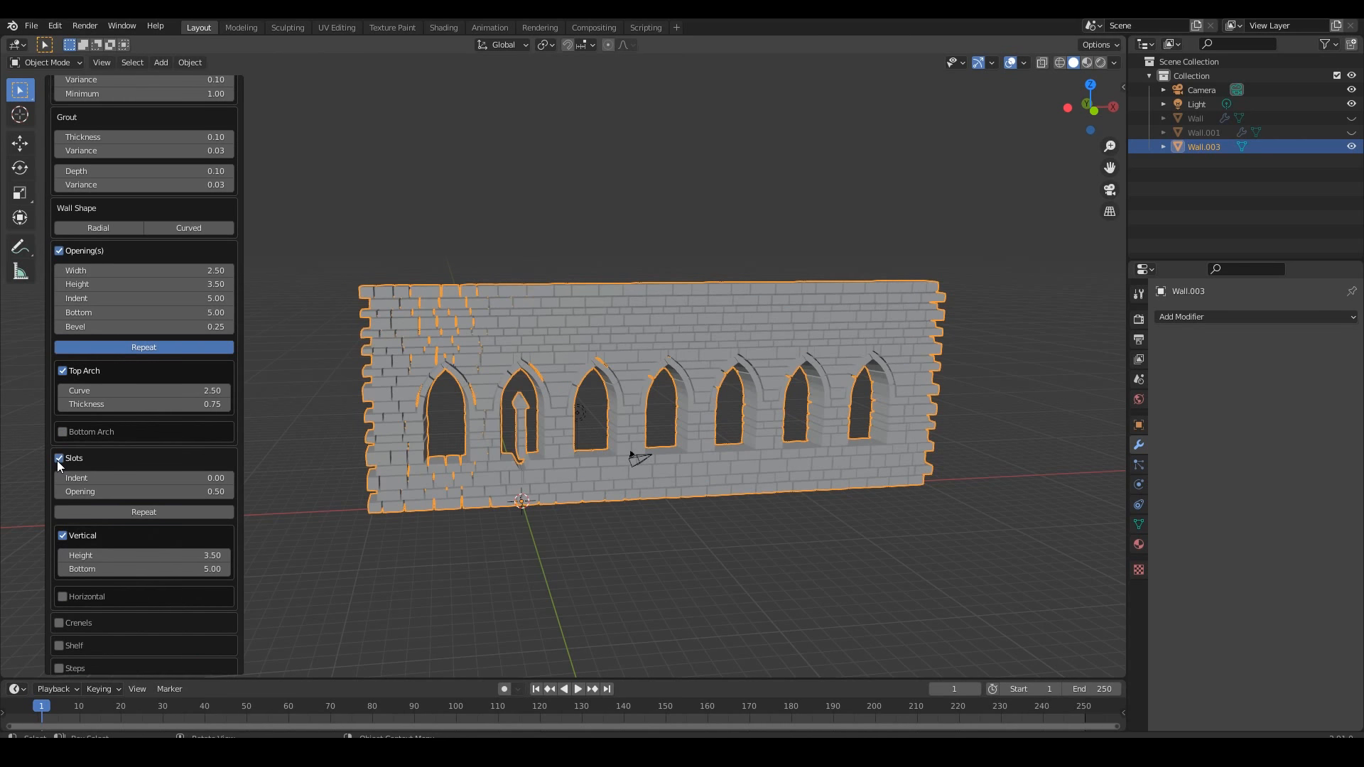
pyautogui.click(59, 459)
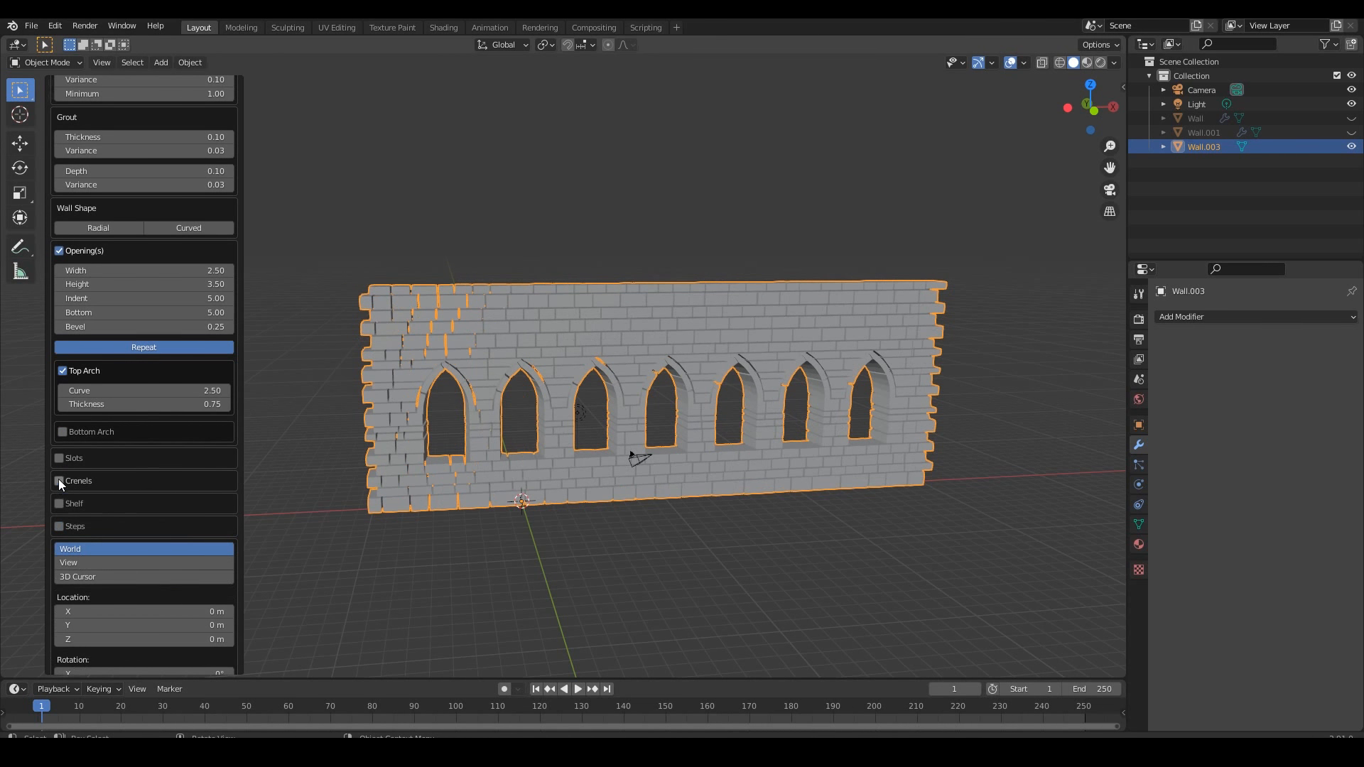
# Step: Add crenels along the top of the wall and set their width to 0.10%
pyautogui.click(60, 481)
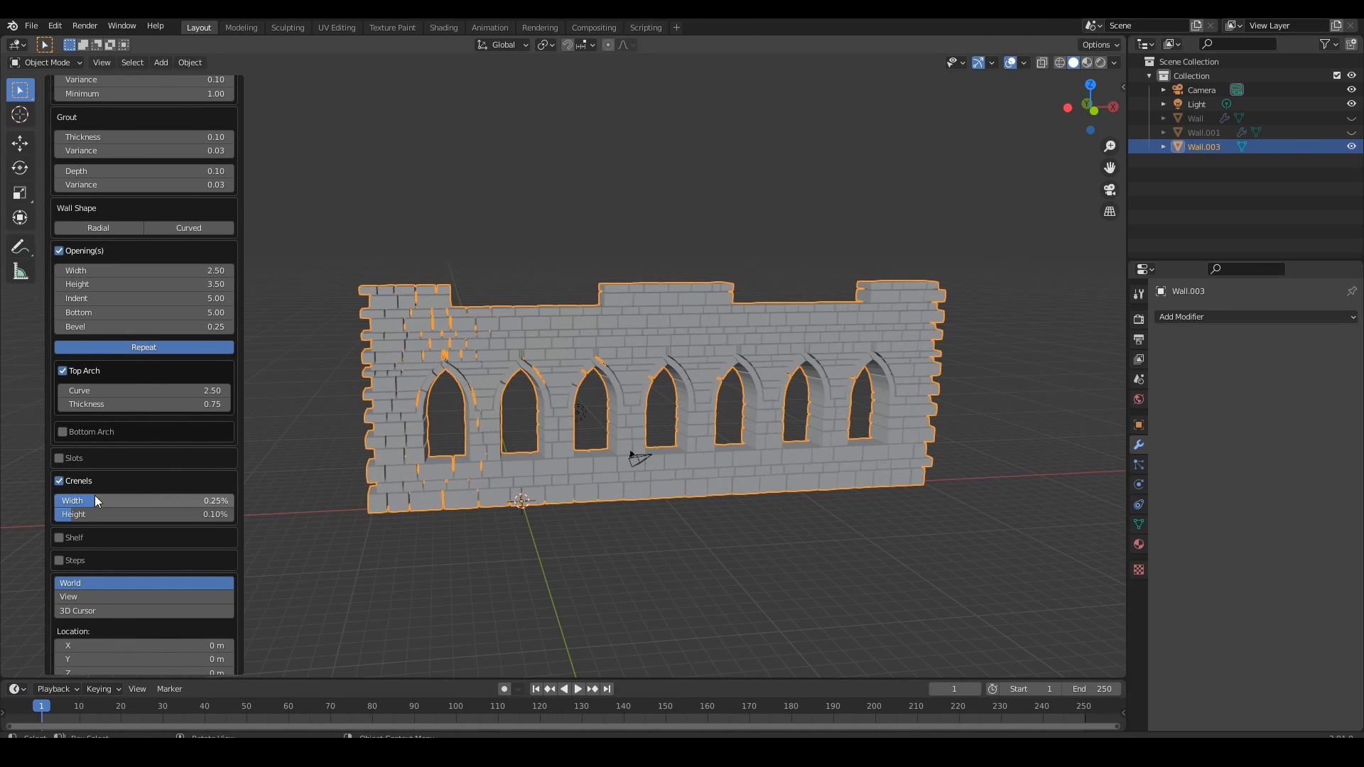
pyautogui.moveTo(95, 500); pyautogui.dragTo(69, 501)
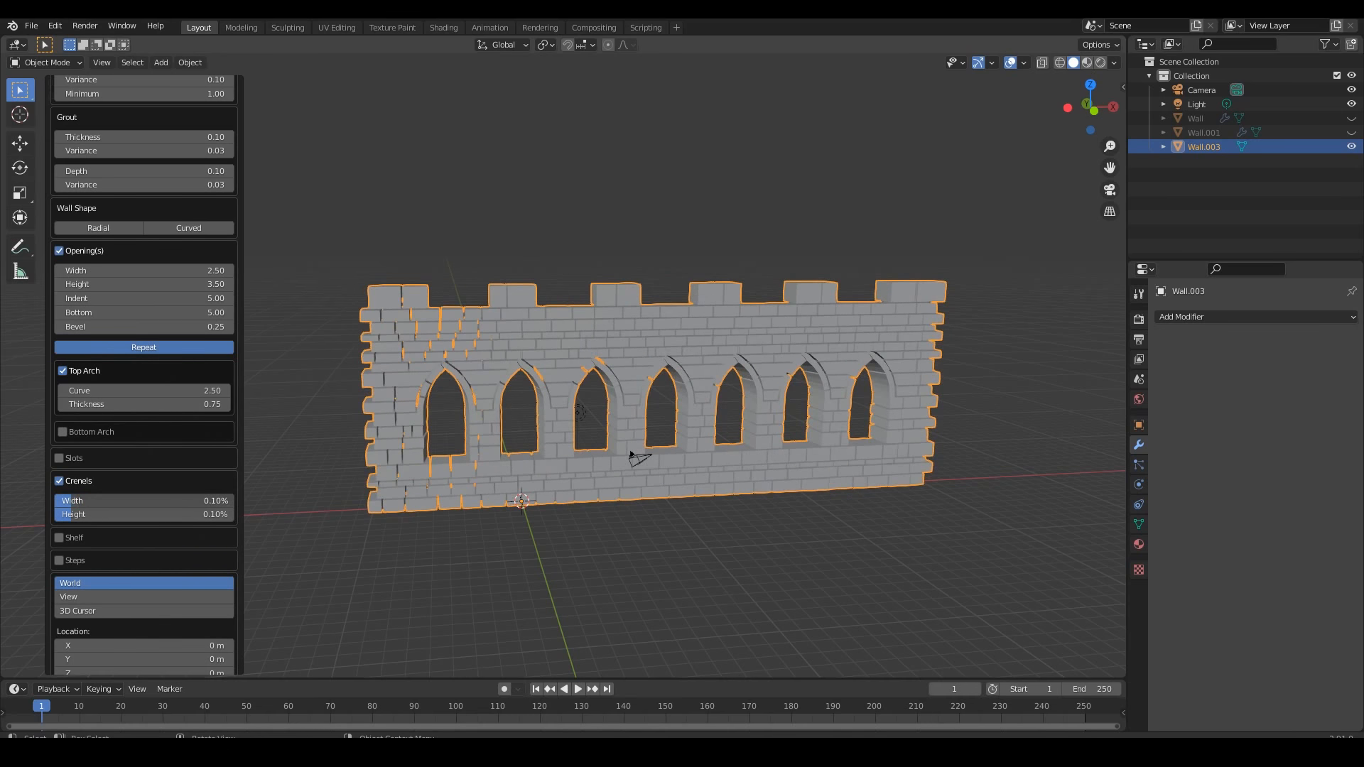
pyautogui.moveTo(671, 466); pyautogui.dragTo(740, 472, button='middle')
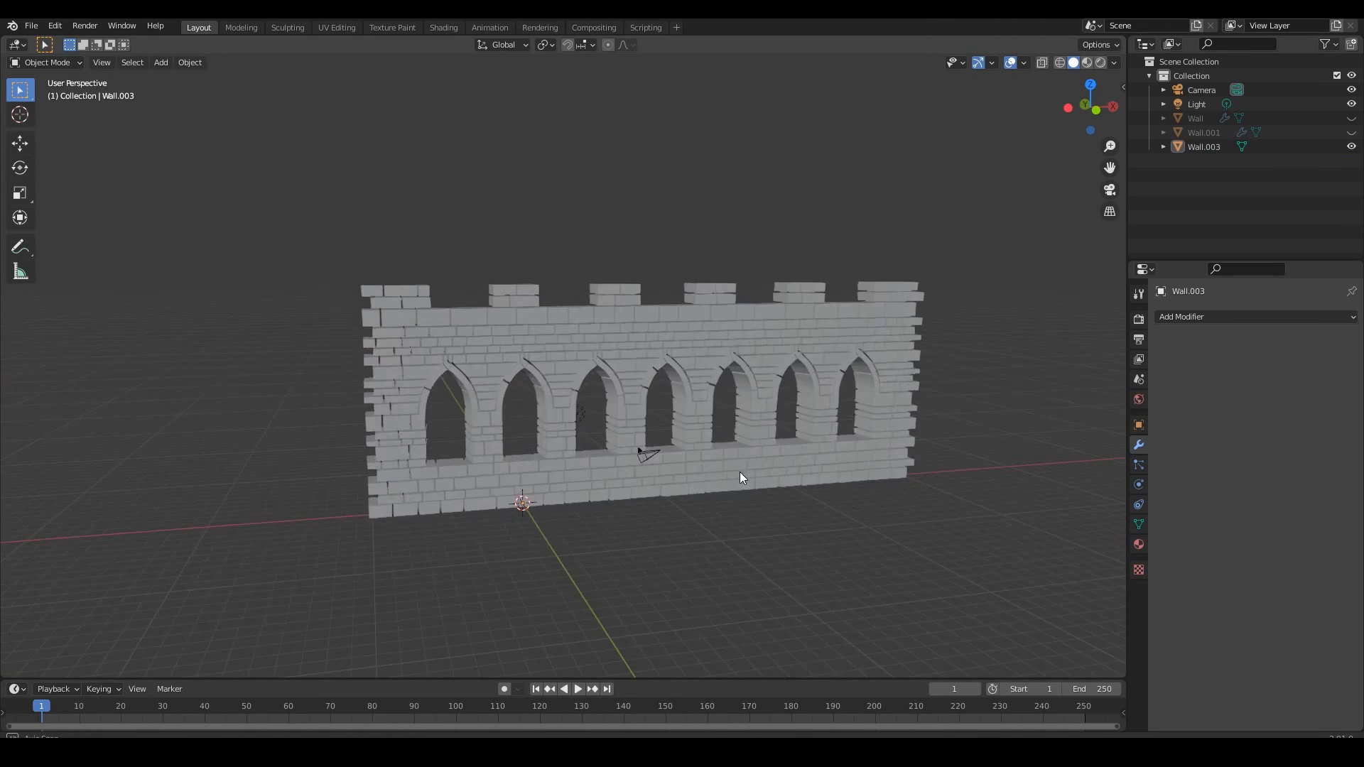
# Step: Fatten all of the crenelled wall's geometry by about 0.07 in Edit Mode to close the gaps between its blocks
pyautogui.click(675, 344)
pyautogui.click(1189, 317)
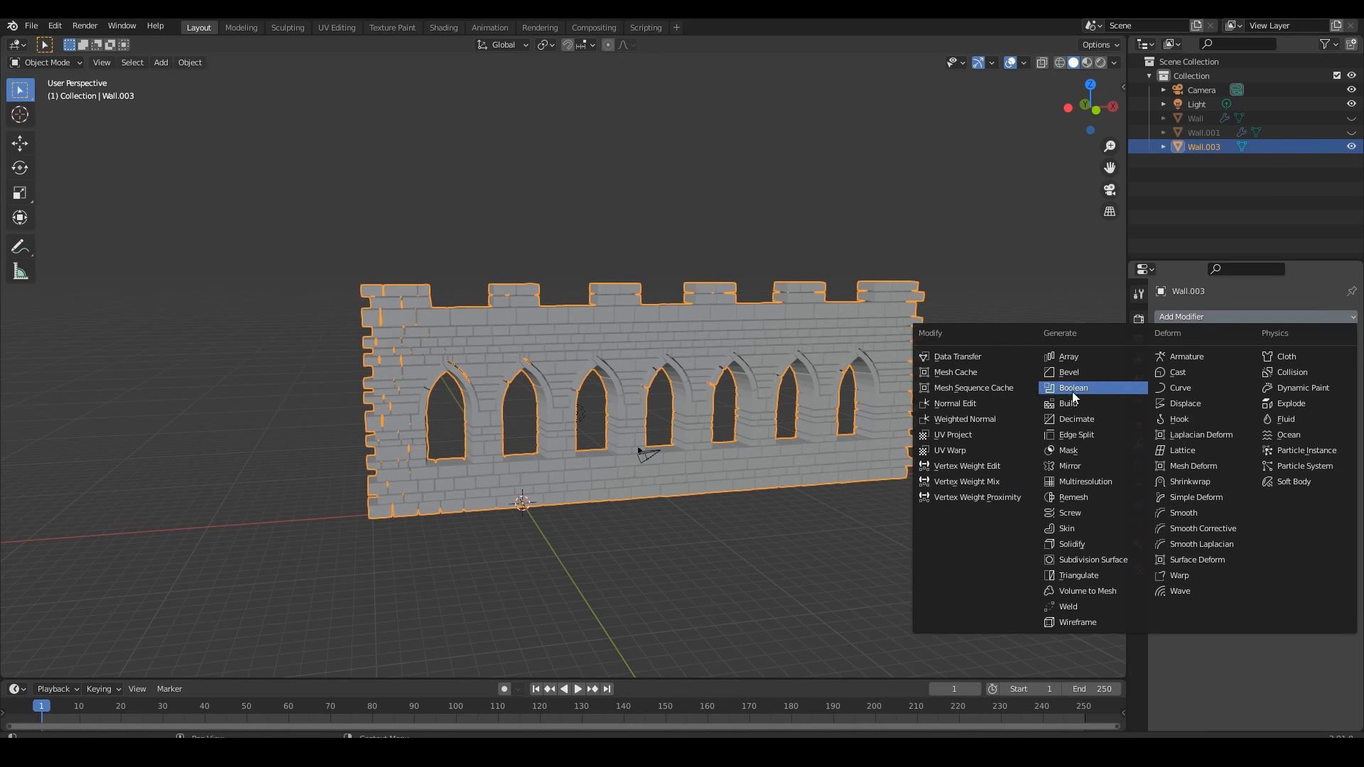
pyautogui.press('KP_1')
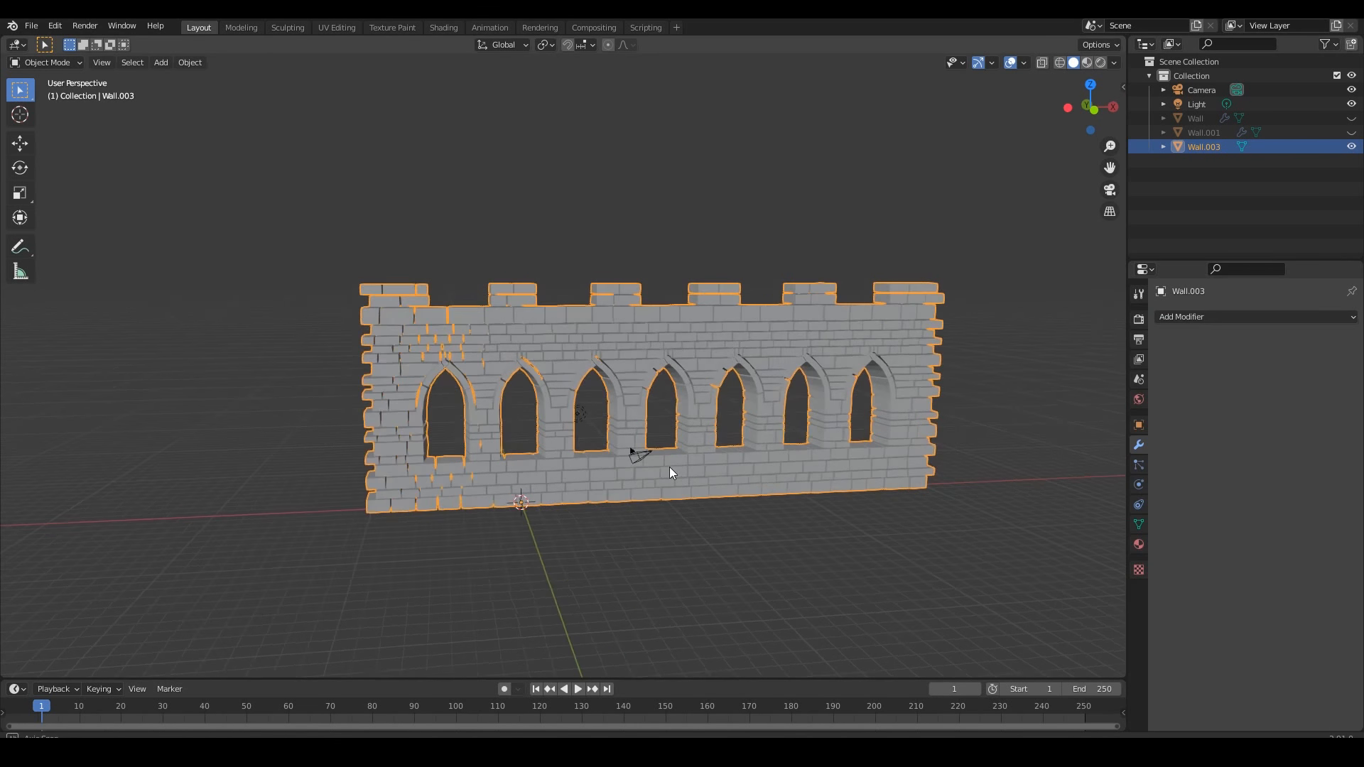
pyautogui.press('Tab')
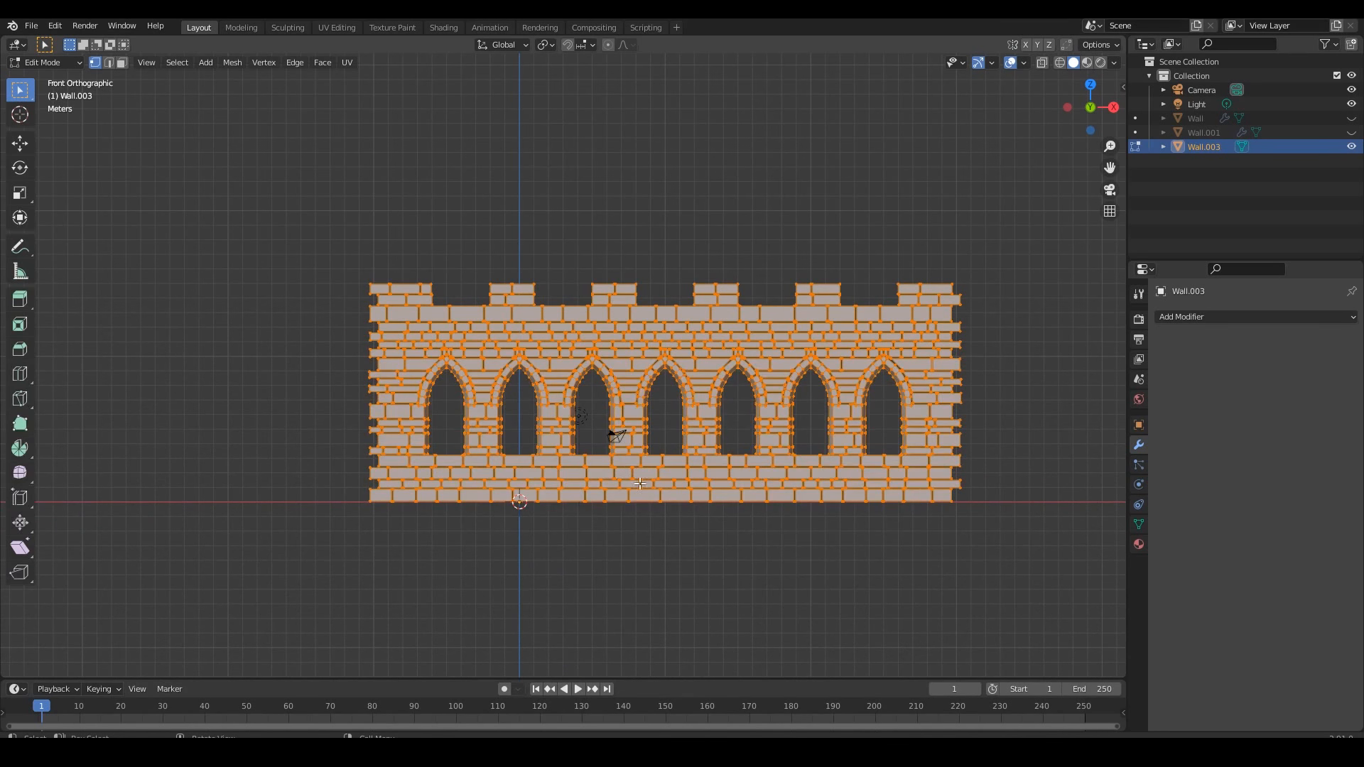
pyautogui.scroll(1, 603, 550)
pyautogui.scroll(1, 603, 551)
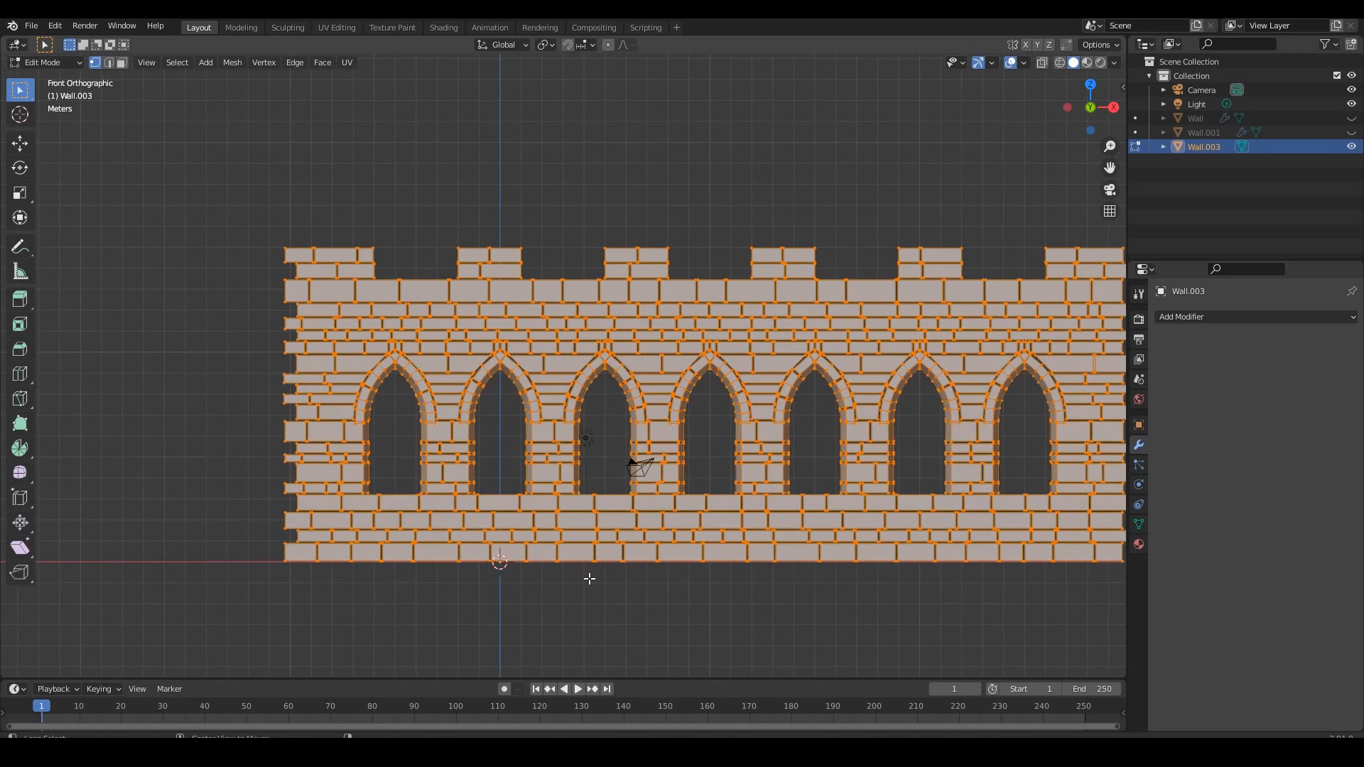
pyautogui.hotkey('alt', 's')
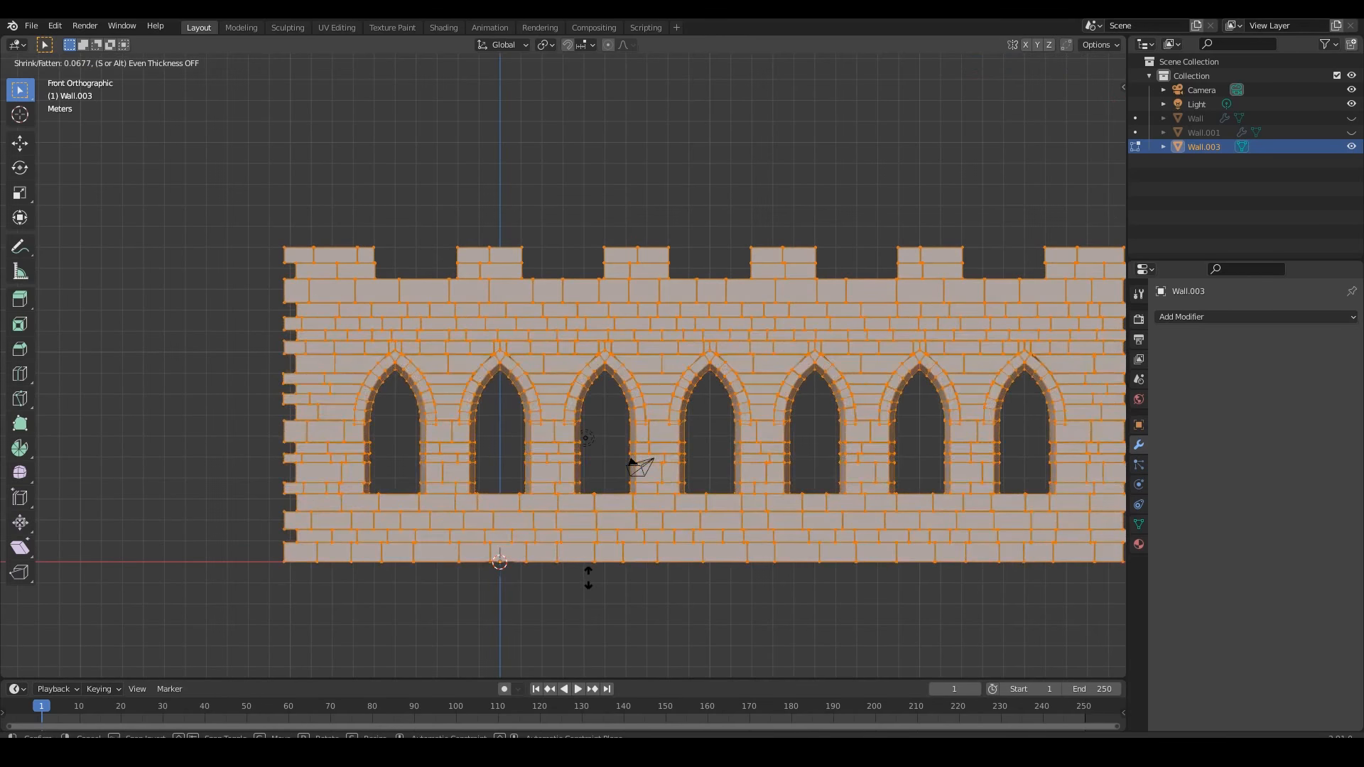
pyautogui.click(588, 577)
pyautogui.press('Tab')
pyautogui.click(641, 590)
pyautogui.scroll(-2, 650, 525)
# Step: Add a Bevel modifier to the crenelled wall, inspect the result, and collapse the modifier's settings
pyautogui.click(643, 358)
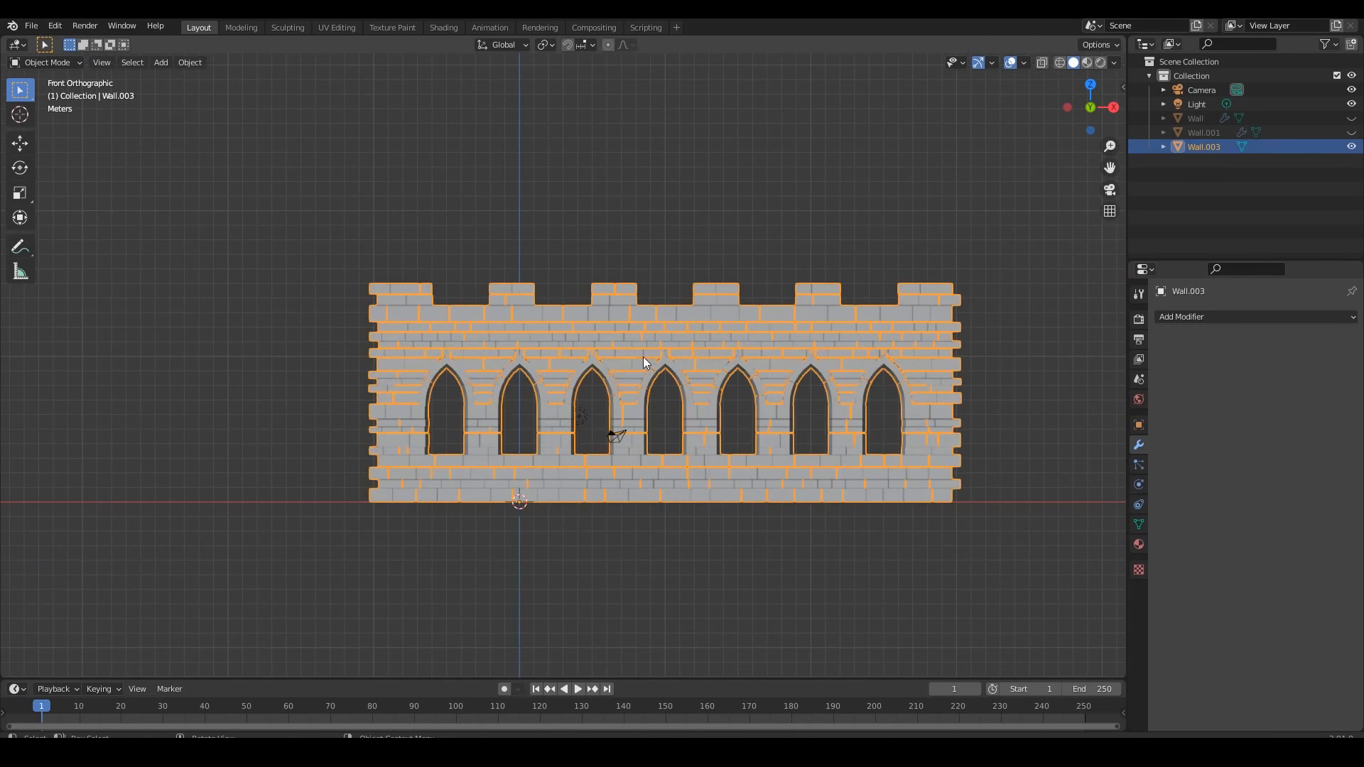
pyautogui.click(1192, 318)
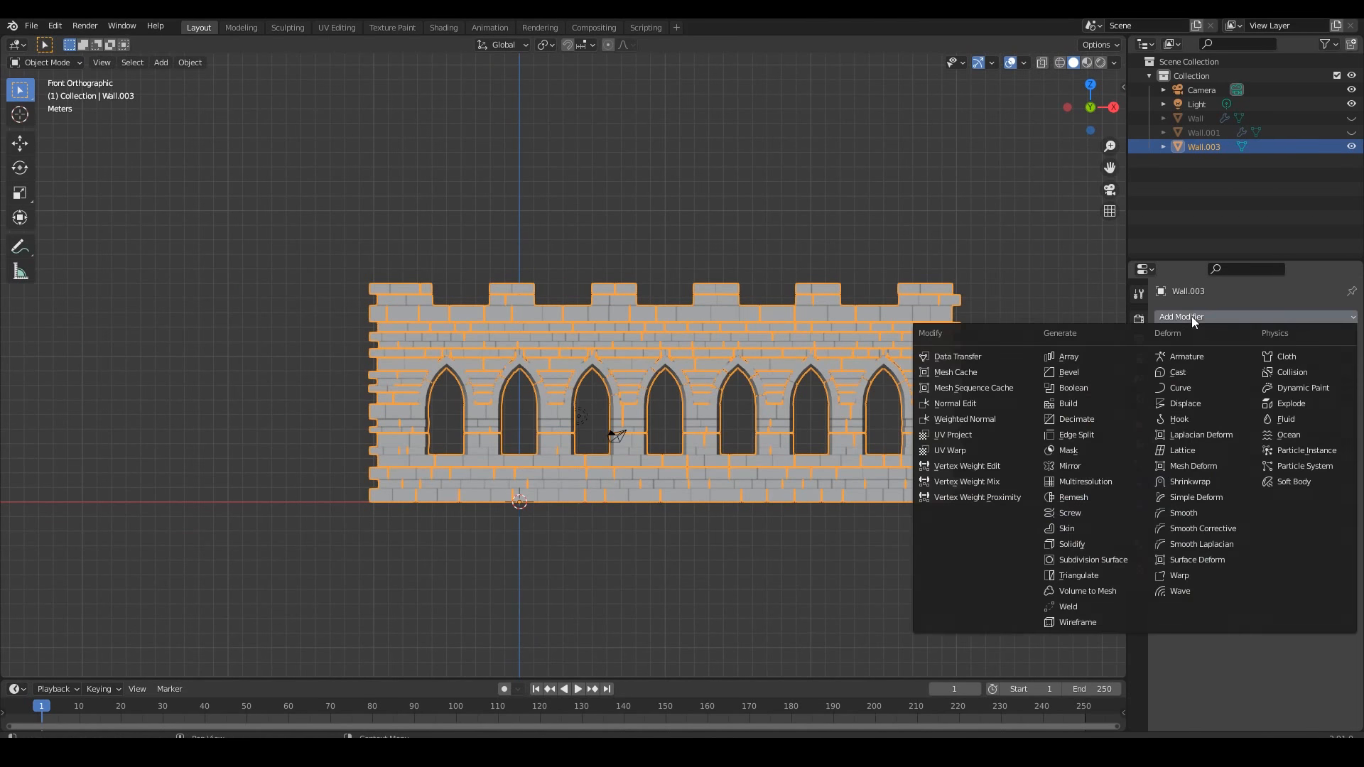
pyautogui.click(1069, 372)
pyautogui.moveTo(769, 449); pyautogui.dragTo(747, 525, button='middle')
pyautogui.scroll(3, 665, 510)
pyautogui.scroll(-2, 665, 510)
pyautogui.moveTo(665, 510); pyautogui.dragTo(682, 453, button='middle')
pyautogui.scroll(1, 688, 453)
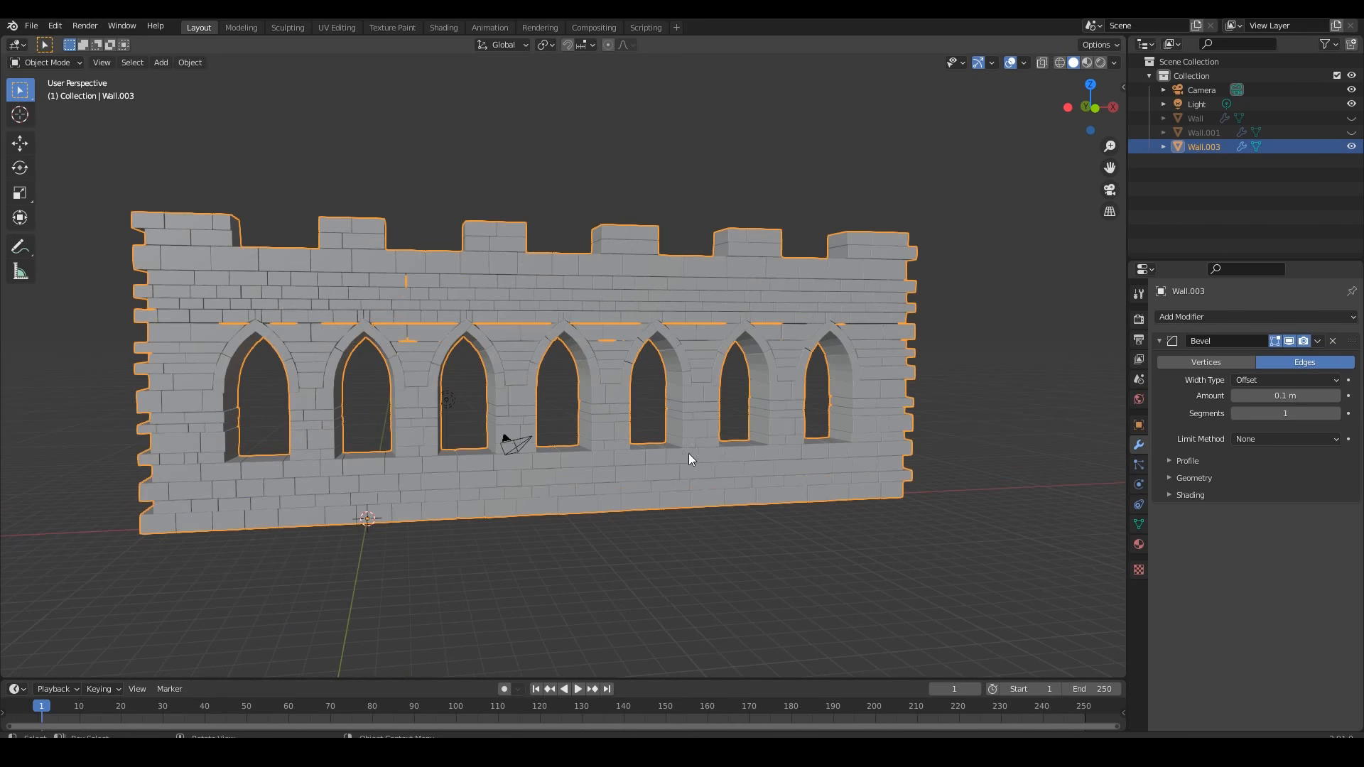
pyautogui.moveTo(810, 460); pyautogui.dragTo(811, 475, button='middle')
pyautogui.click(1159, 341)
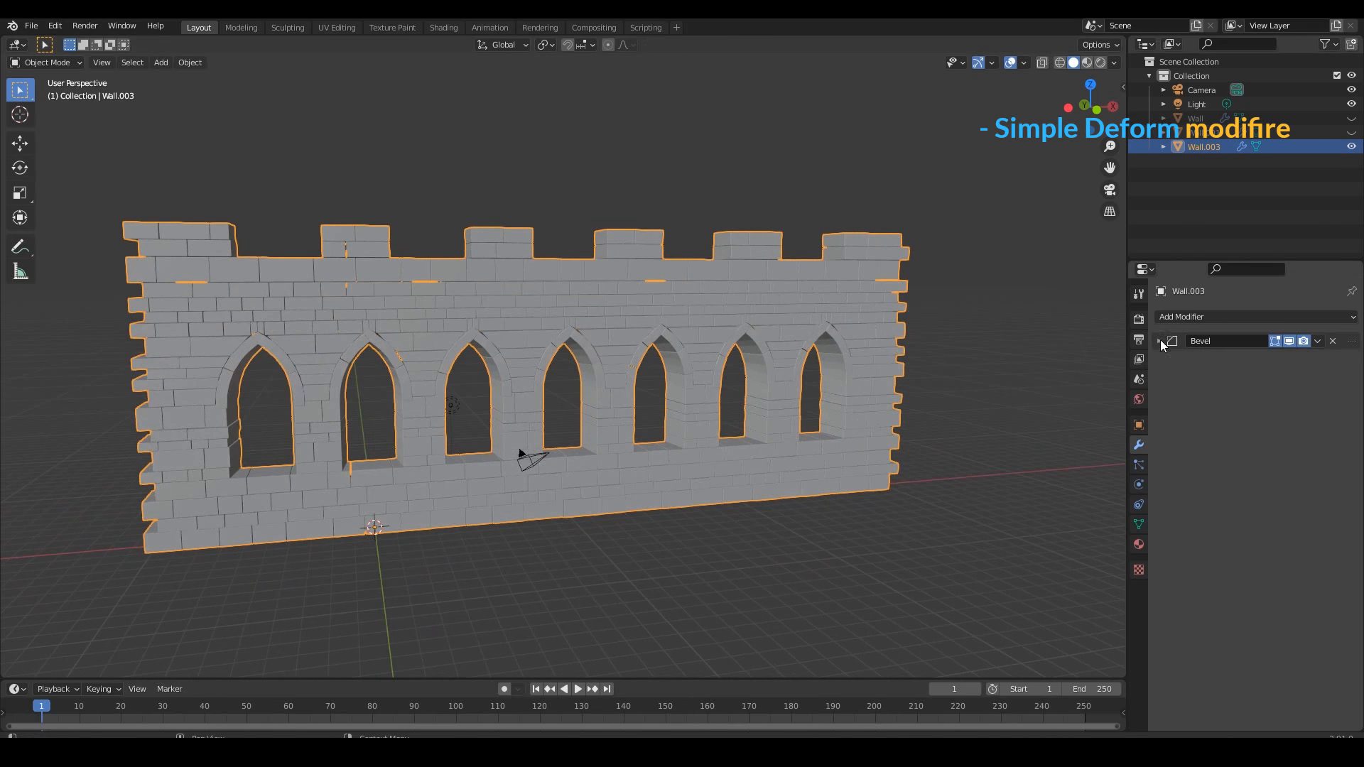
# Step: Add a Simple Deform modifier to the crenelled wall and bend it 365° around the Z axis
pyautogui.click(1217, 318)
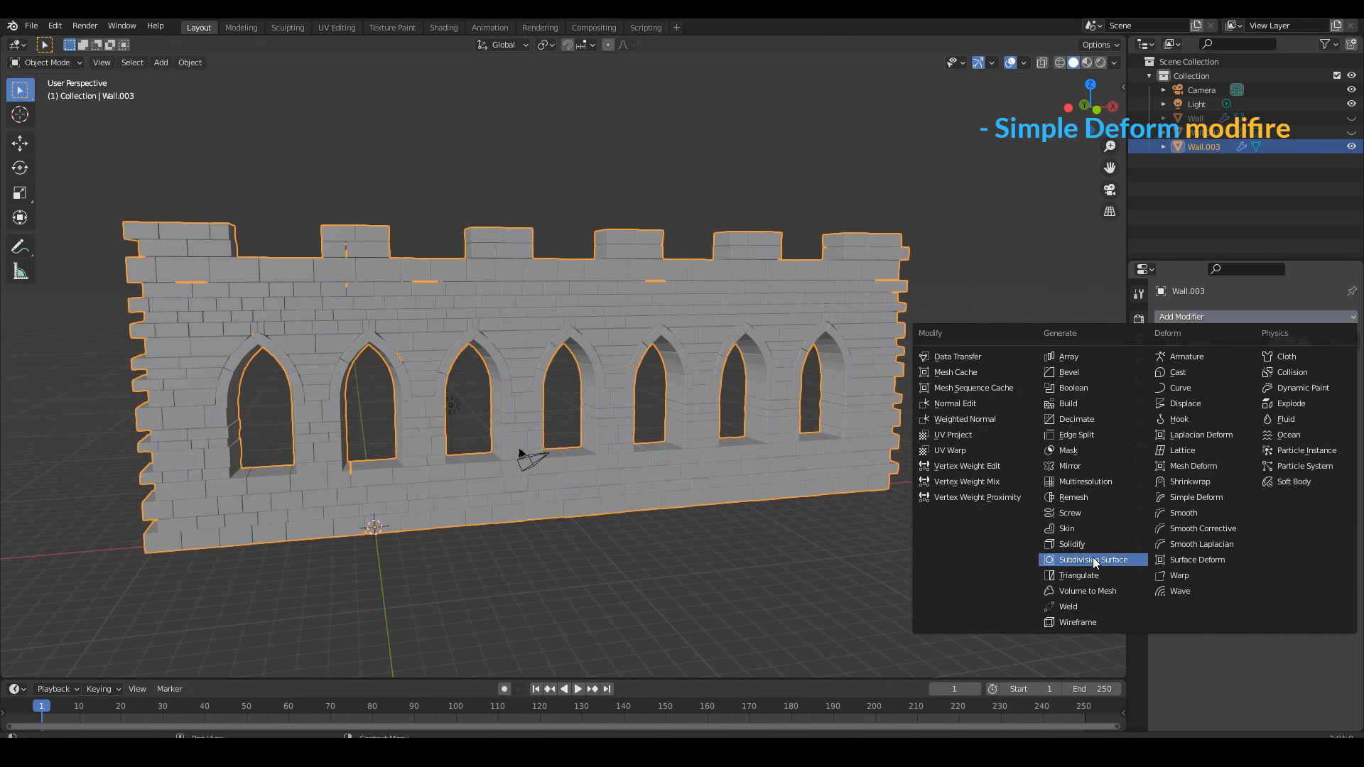
pyautogui.click(1200, 496)
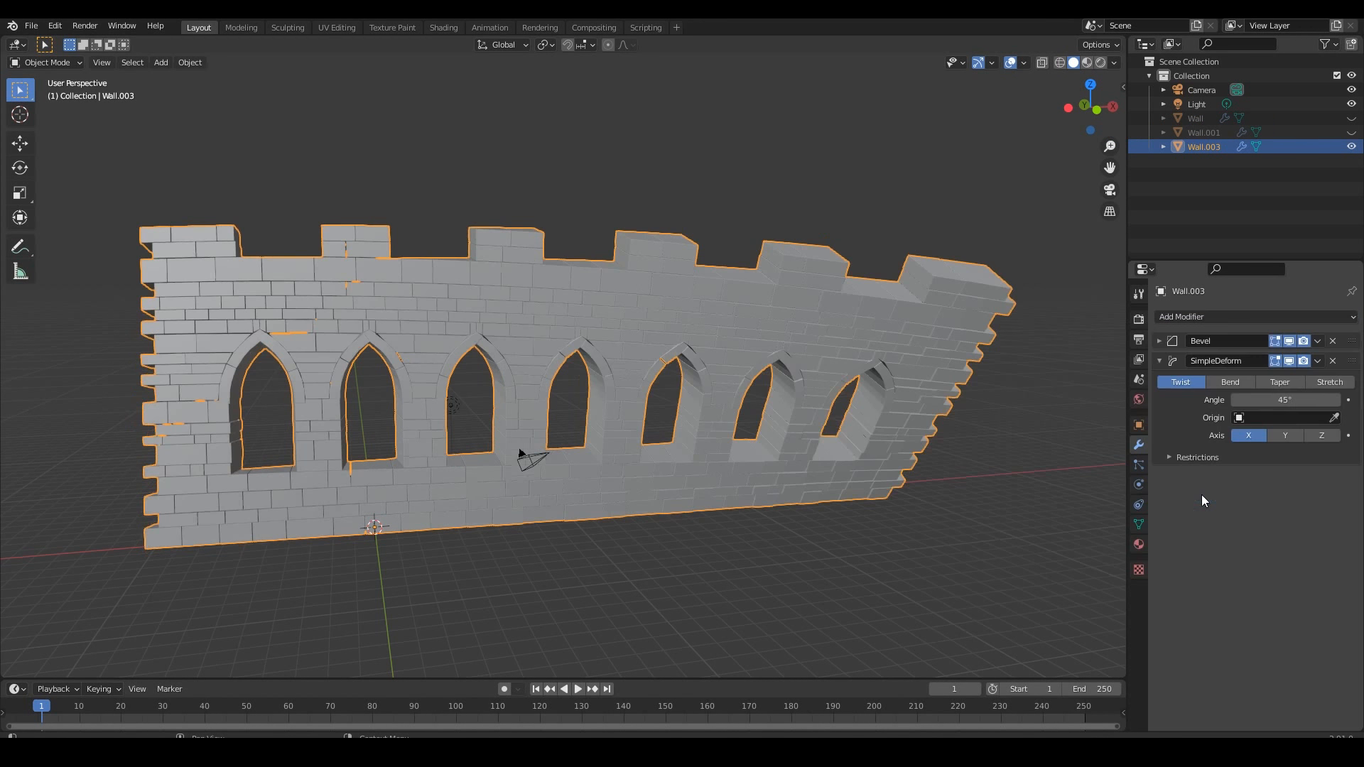
pyautogui.click(1233, 387)
pyautogui.click(1332, 436)
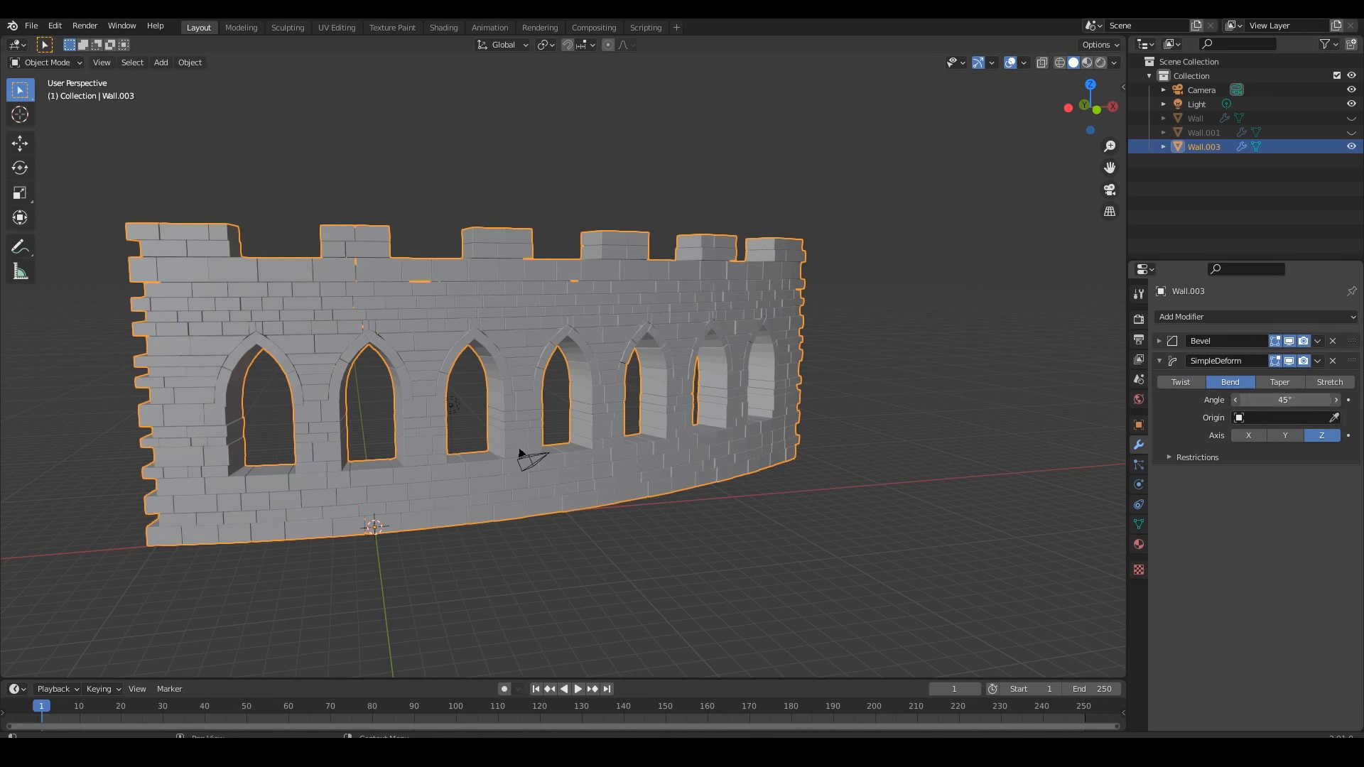
pyautogui.click(1282, 400)
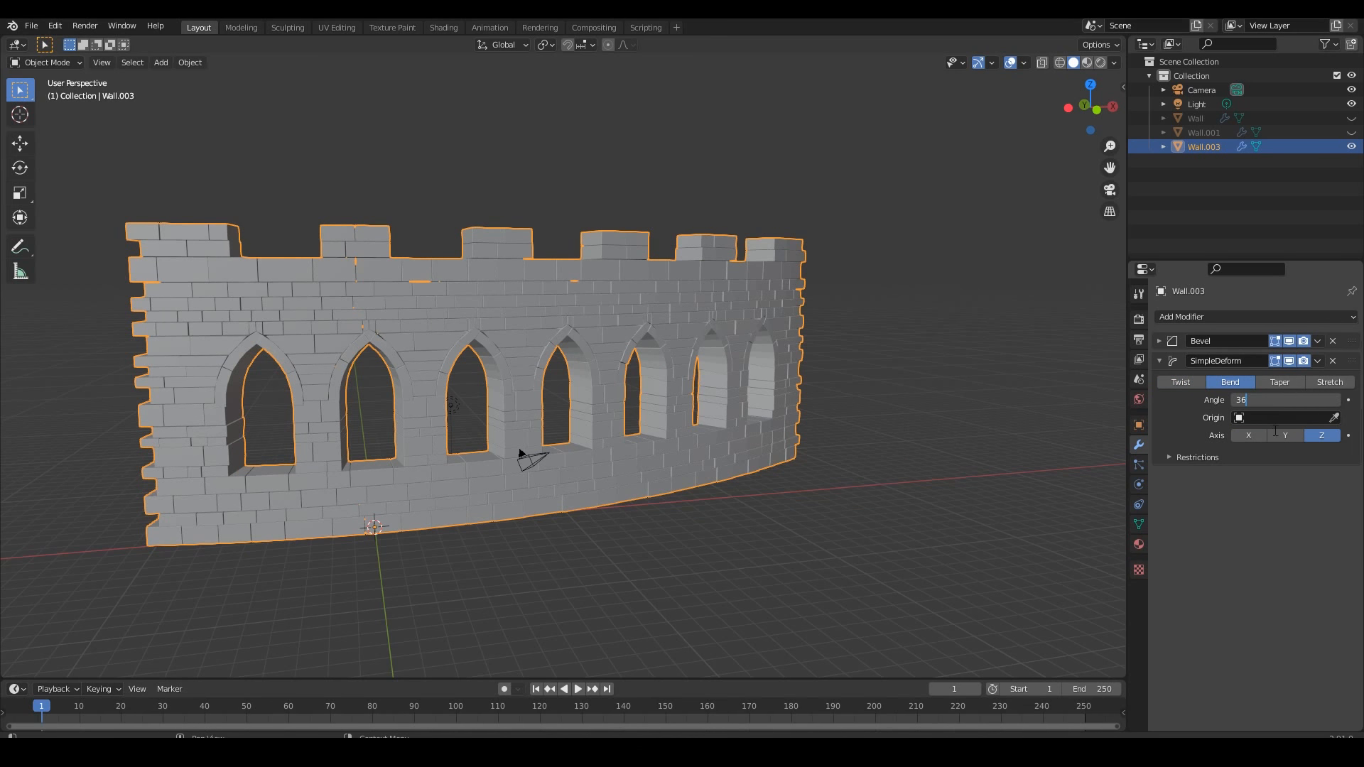
pyautogui.press('Return')
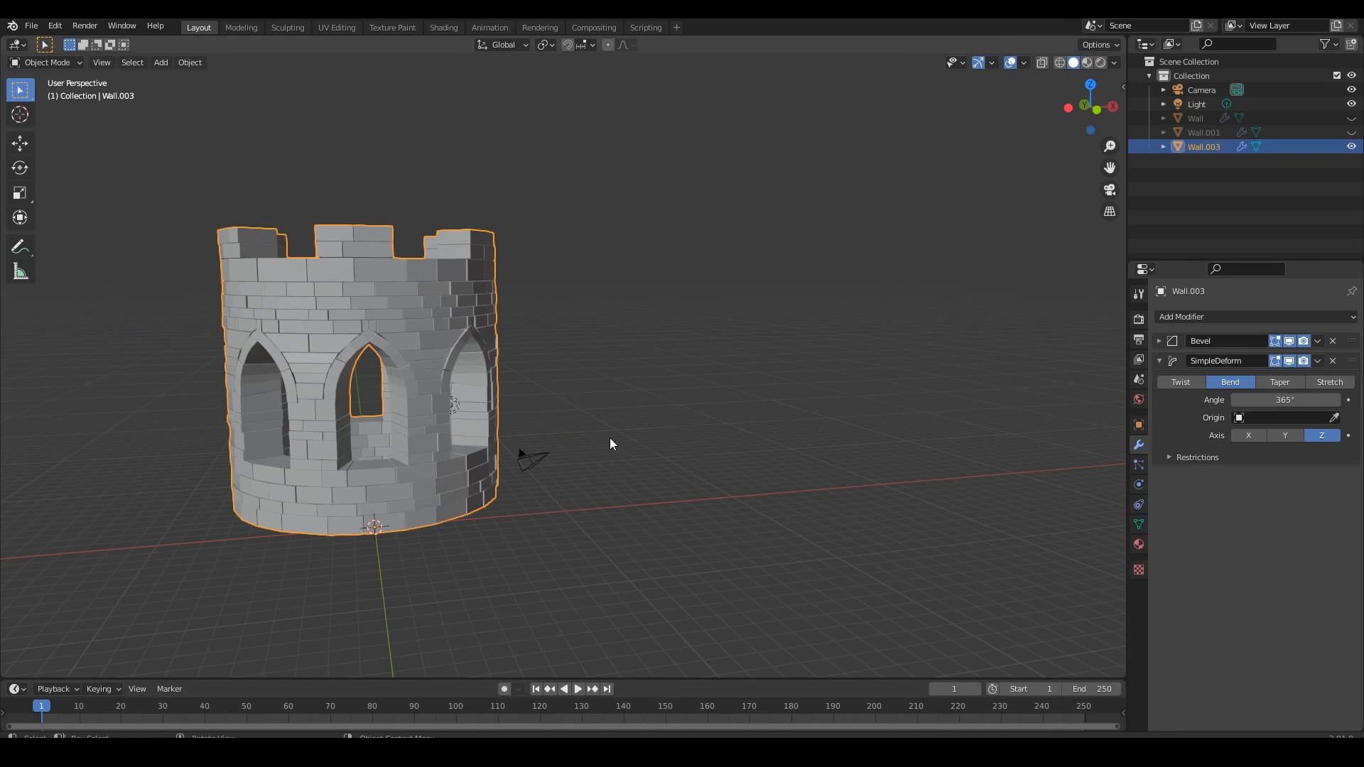
# Step: Unhide the two round tower walls alongside the bent crenelled wall
pyautogui.moveTo(610, 438); pyautogui.dragTo(558, 293, button='middle')
pyautogui.click(621, 288)
pyautogui.click(558, 291)
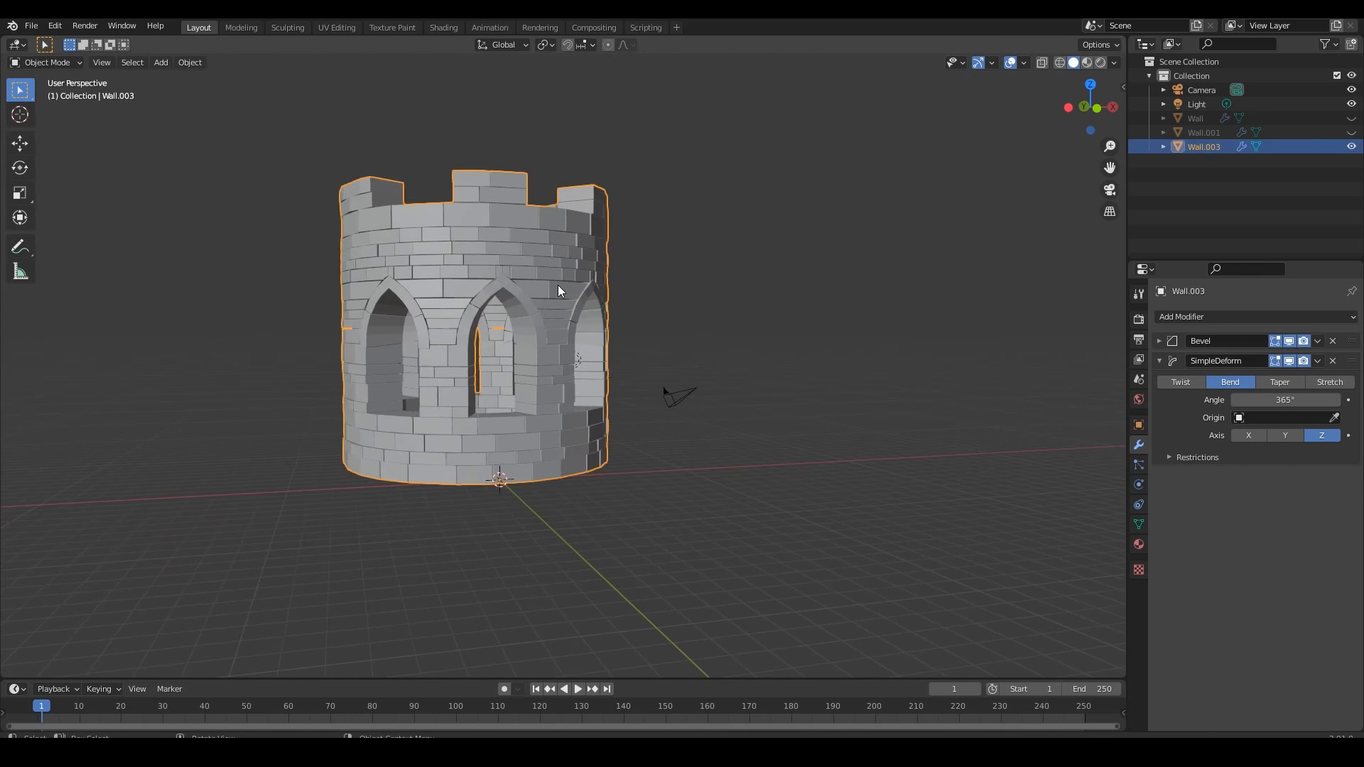
pyautogui.hotkey('alt', 'h')
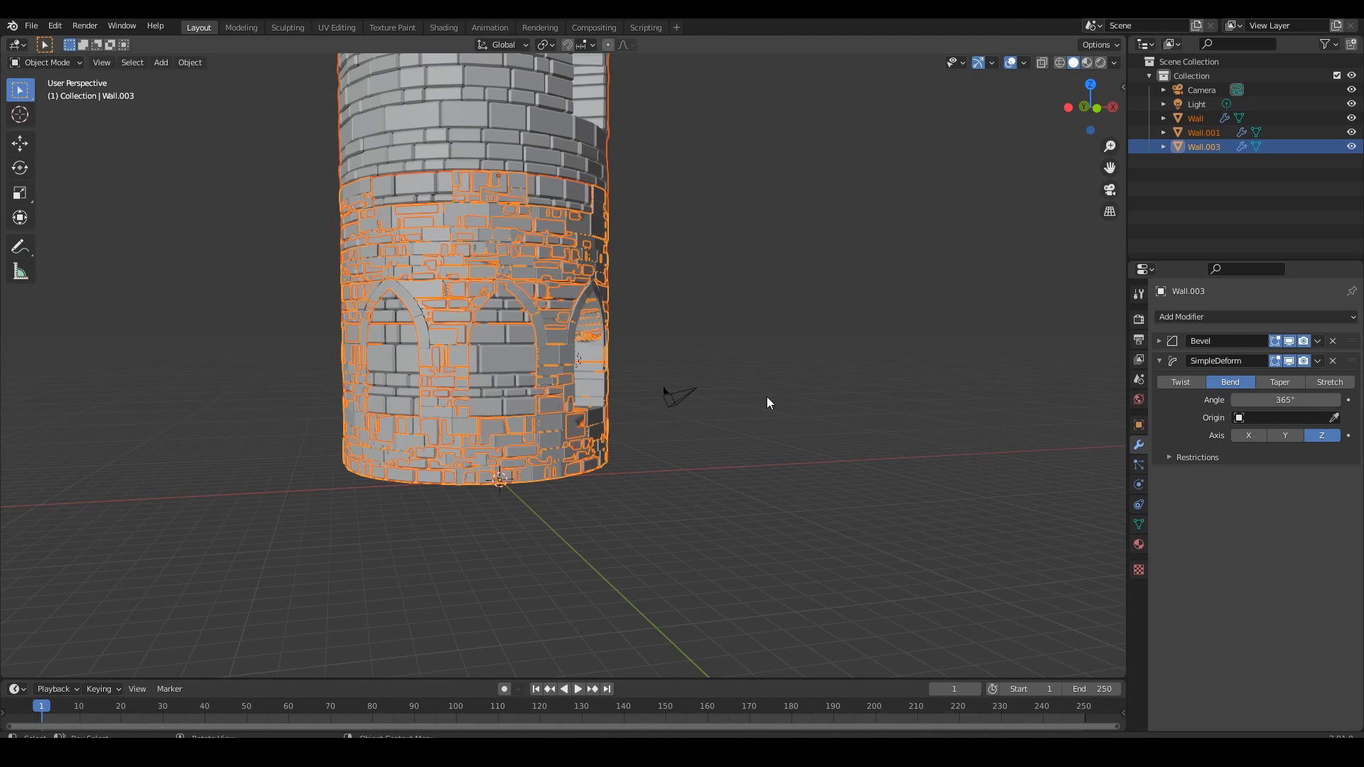
pyautogui.scroll(-4, 766, 397)
# Step: Raise the bent crenelled section about 30 m along Z so it sits on top of the two round tower walls
pyautogui.click(493, 407)
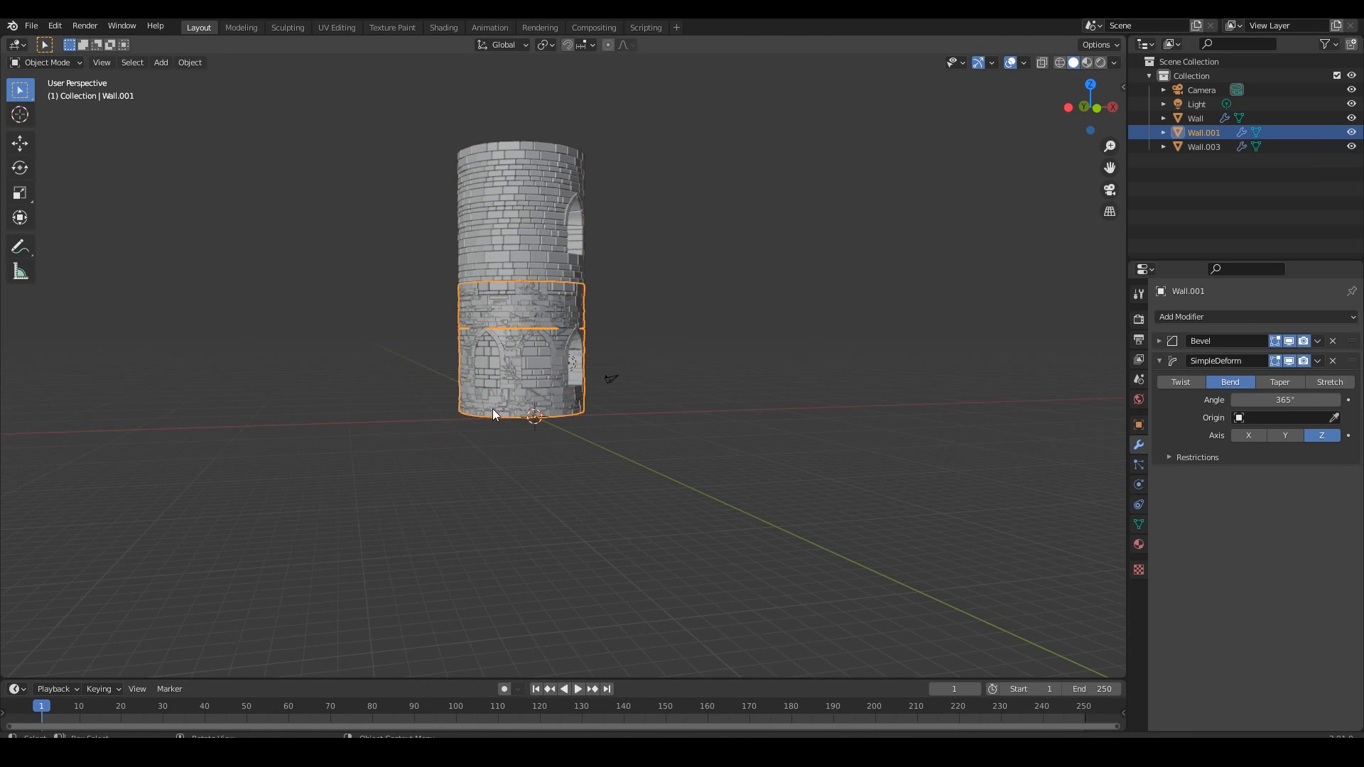
pyautogui.click(516, 388)
pyautogui.click(514, 381)
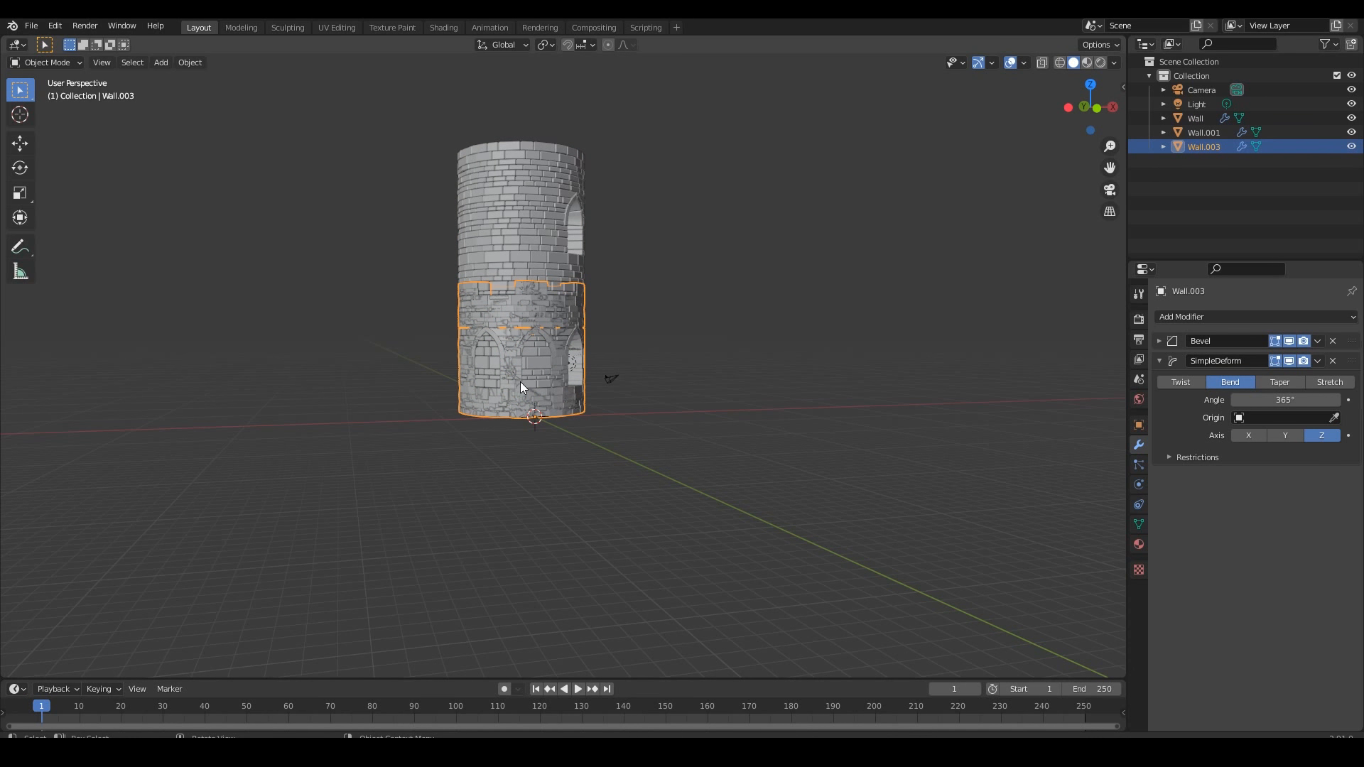
pyautogui.press('KP_1')
pyautogui.press('g')
pyautogui.press('z')
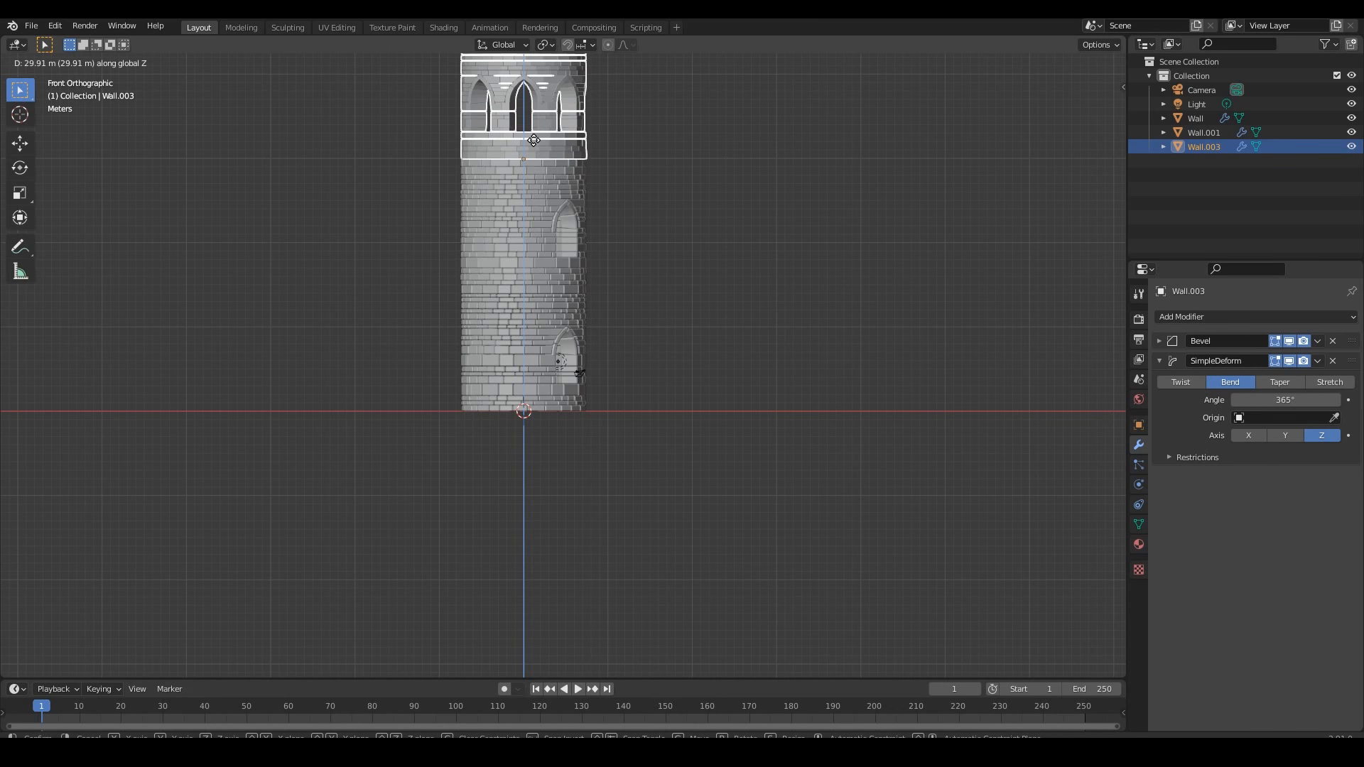
pyautogui.click(533, 137)
pyautogui.click(754, 299)
pyautogui.moveTo(759, 355); pyautogui.dragTo(694, 456, button='middle')
pyautogui.scroll(2, 699, 478)
pyautogui.scroll(1, 678, 455)
pyautogui.scroll(-2, 685, 459)
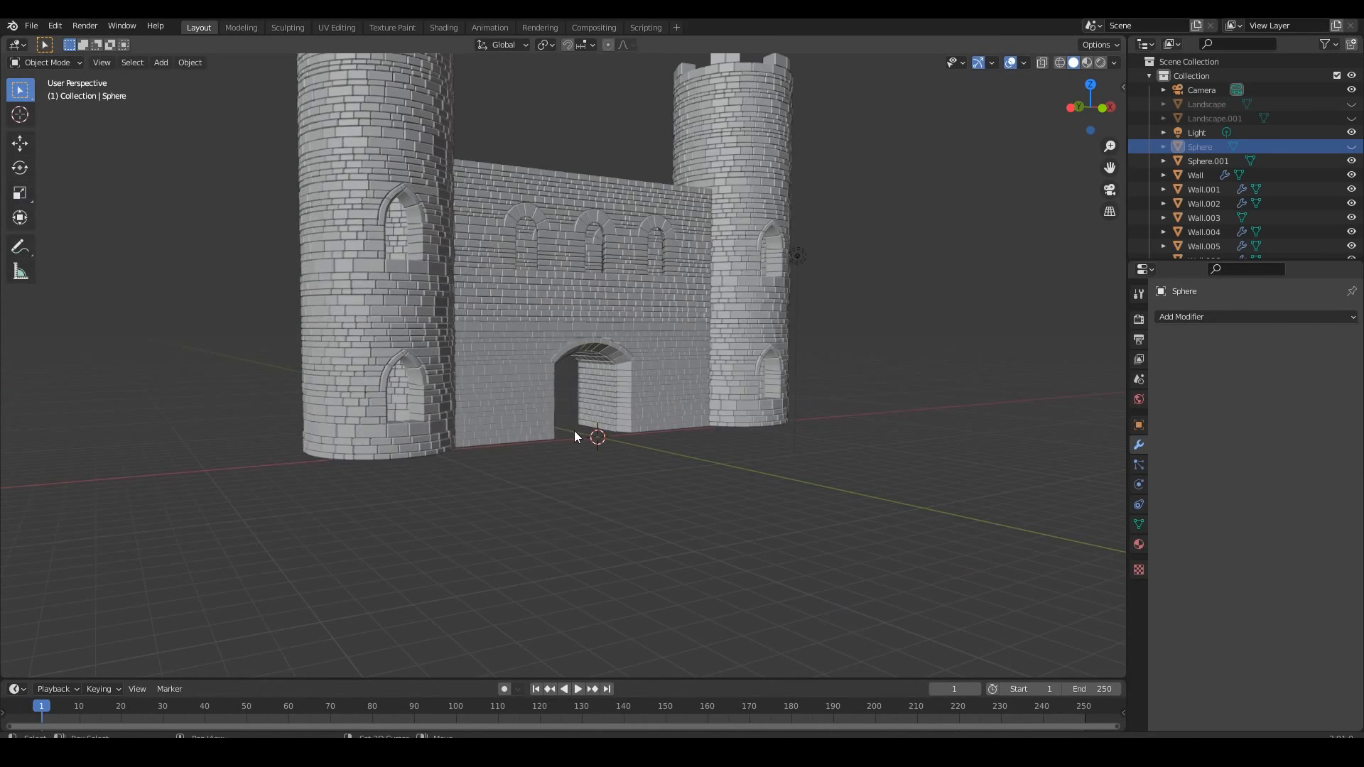
# Step: Add an A.N.T. Landscape mesh at the castle gate and scale it up uniformly to about 17.65
pyautogui.hotkey('shift', 'a')
pyautogui.moveTo(576, 435)
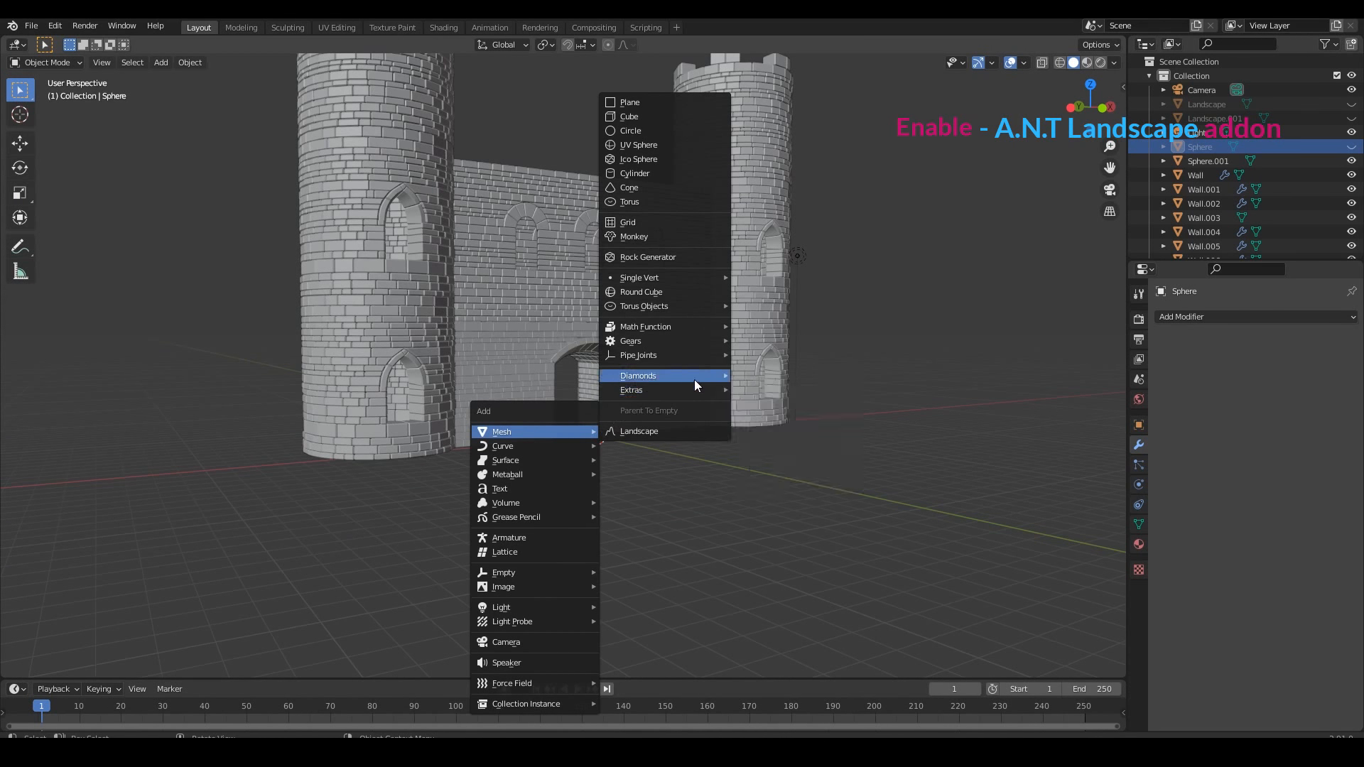
pyautogui.moveTo(674, 371)
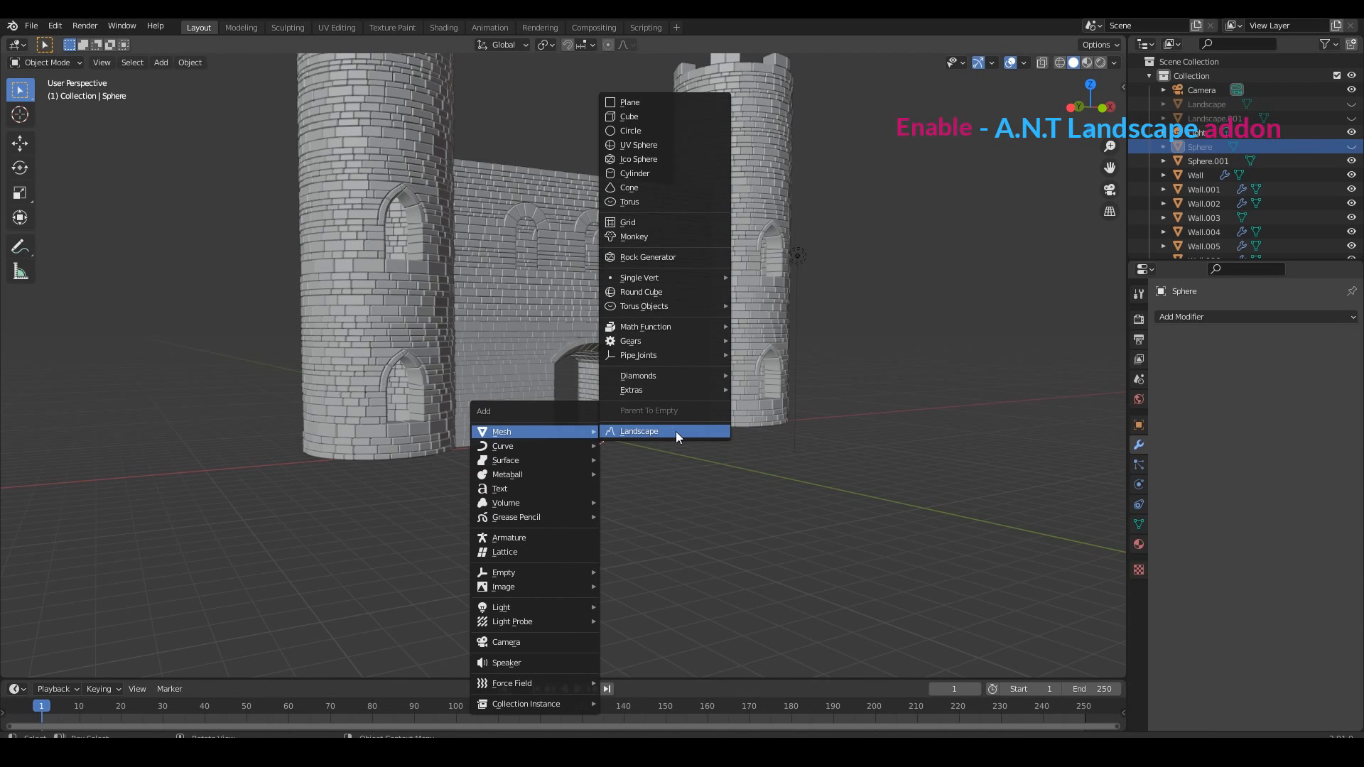
pyautogui.click(653, 431)
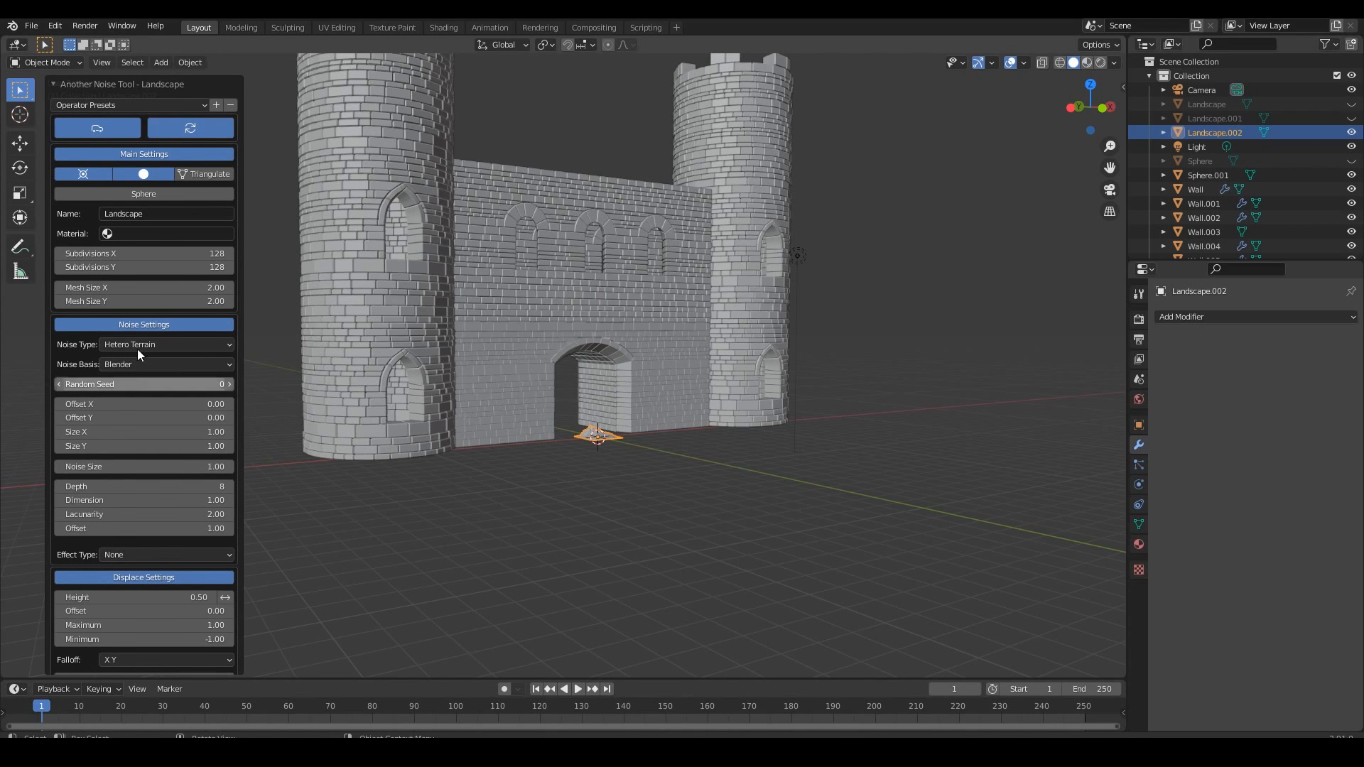
pyautogui.press('s')
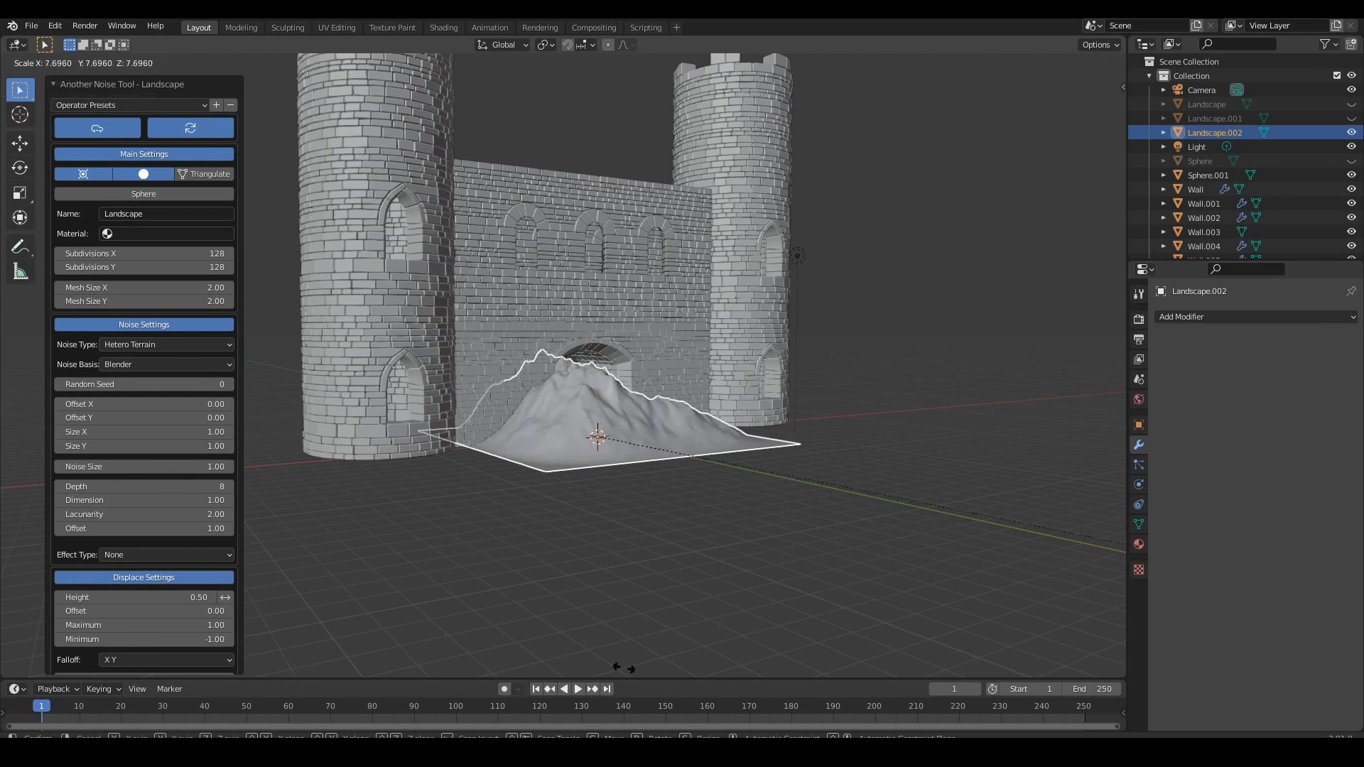
pyautogui.click(1002, 585)
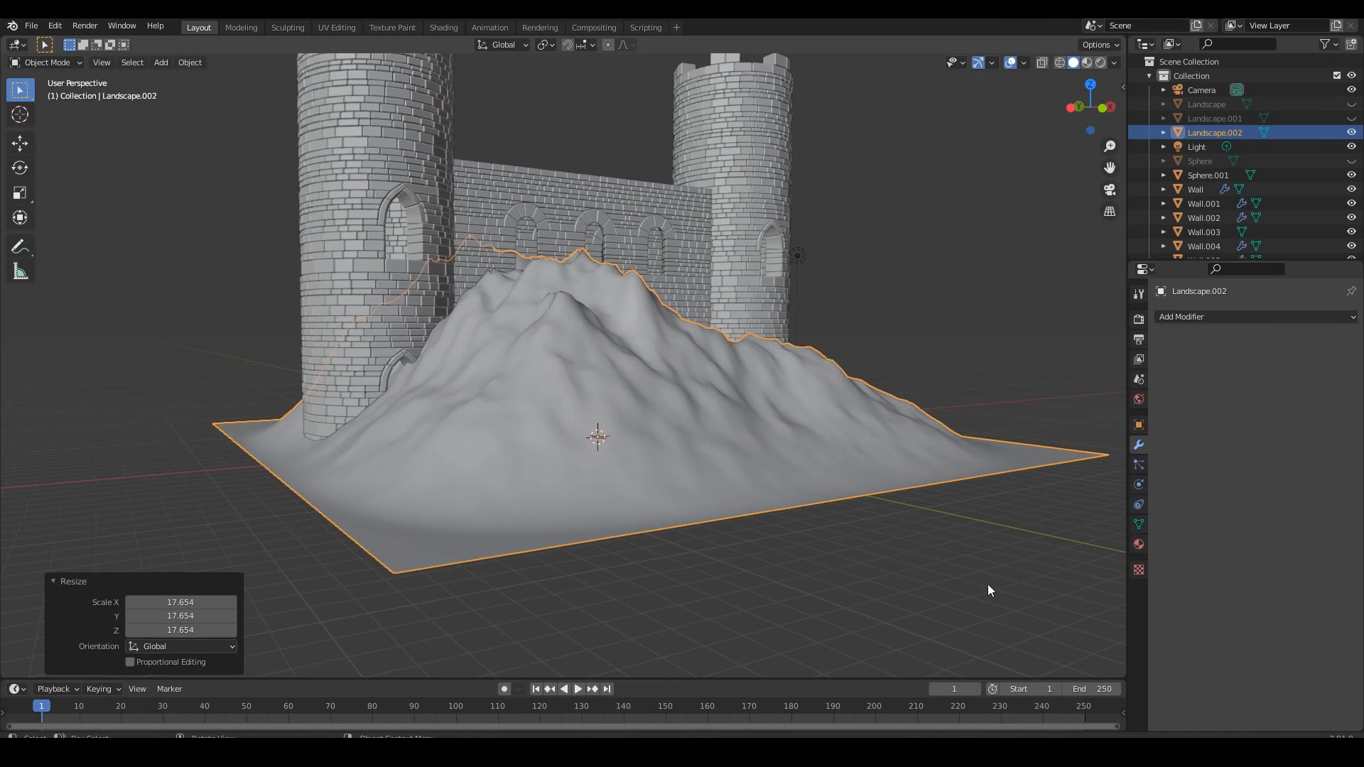
# Step: Flatten the landscape by scaling it down along Z into a low mound beneath the castle
pyautogui.press('s')
pyautogui.press('z')
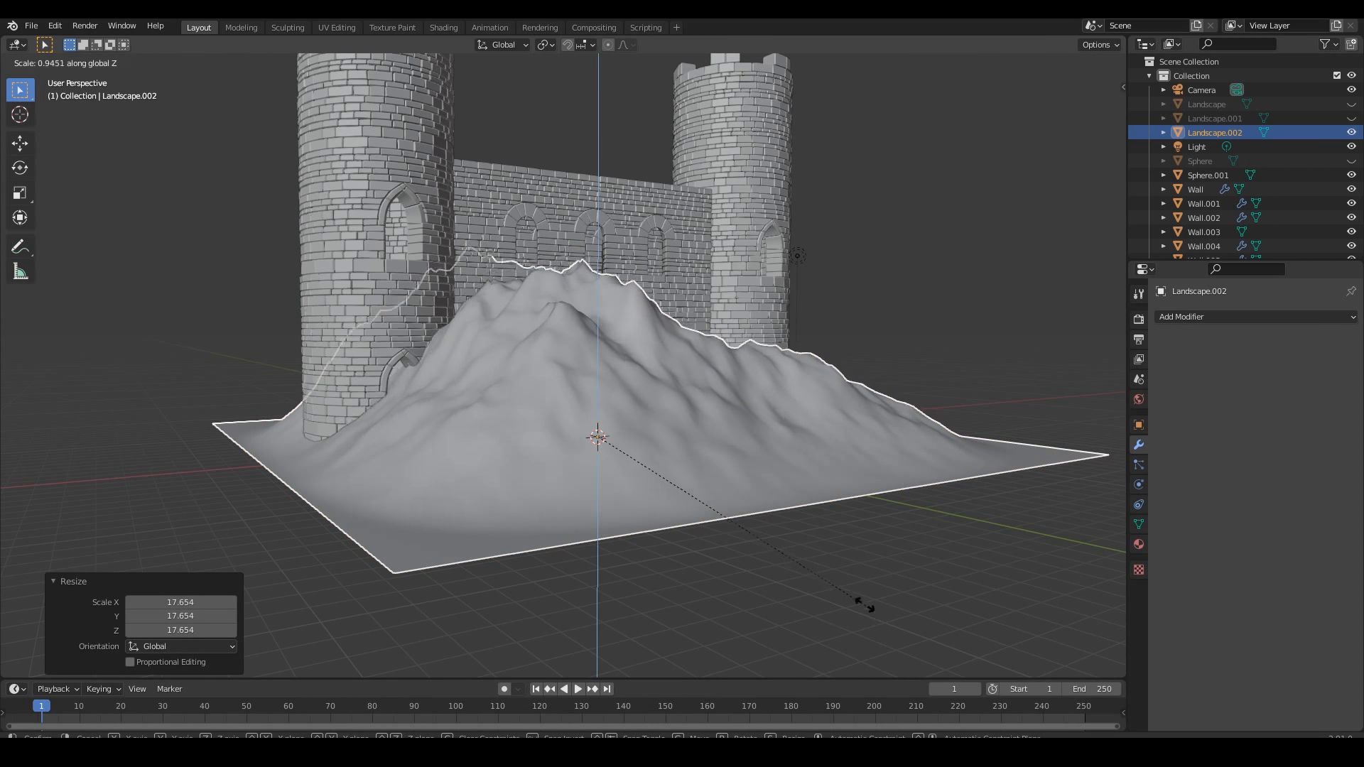
pyautogui.click(683, 390)
pyautogui.click(812, 623)
pyautogui.moveTo(775, 627); pyautogui.dragTo(811, 640, button='middle')
pyautogui.click(723, 574)
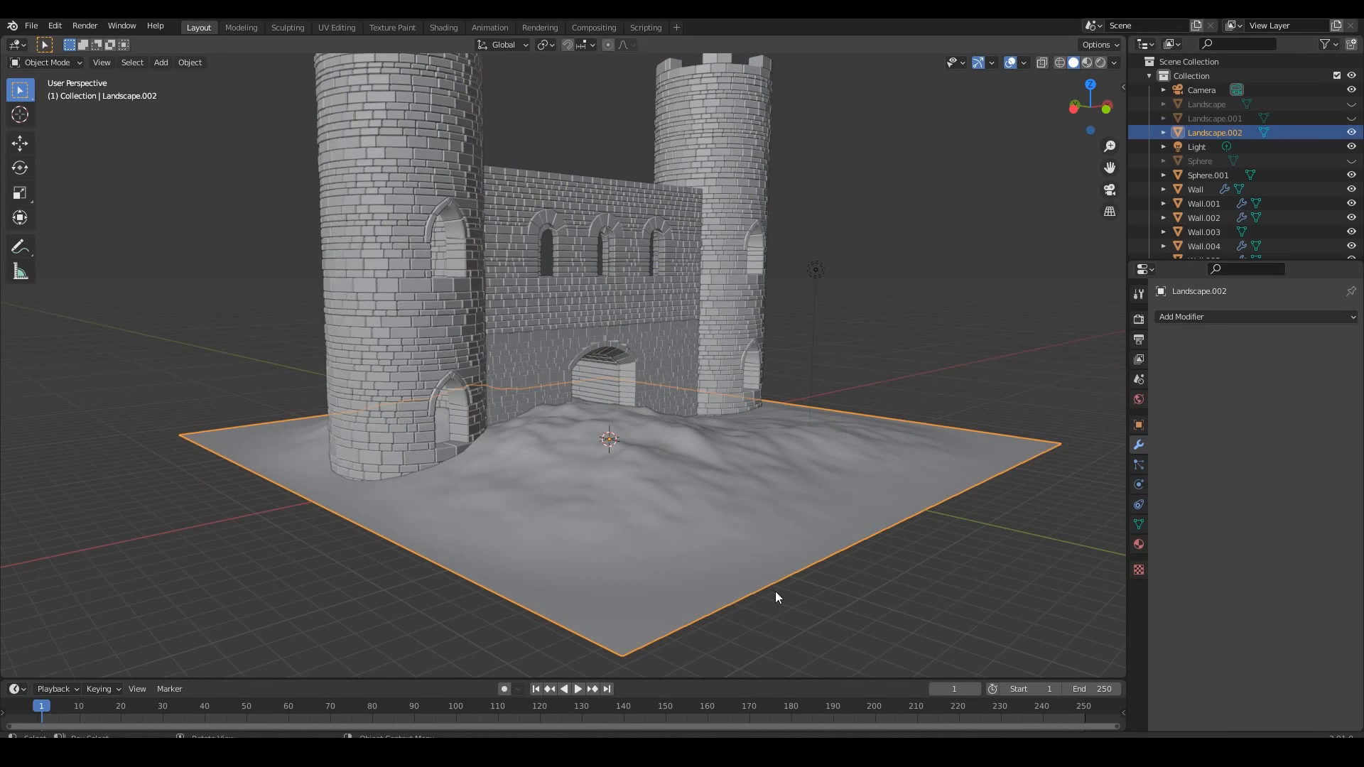
# Step: Move the landscape about 10.88 m along Y and lower it slightly along Z under the castle
pyautogui.press('g')
pyautogui.press('y')
pyautogui.click(663, 546)
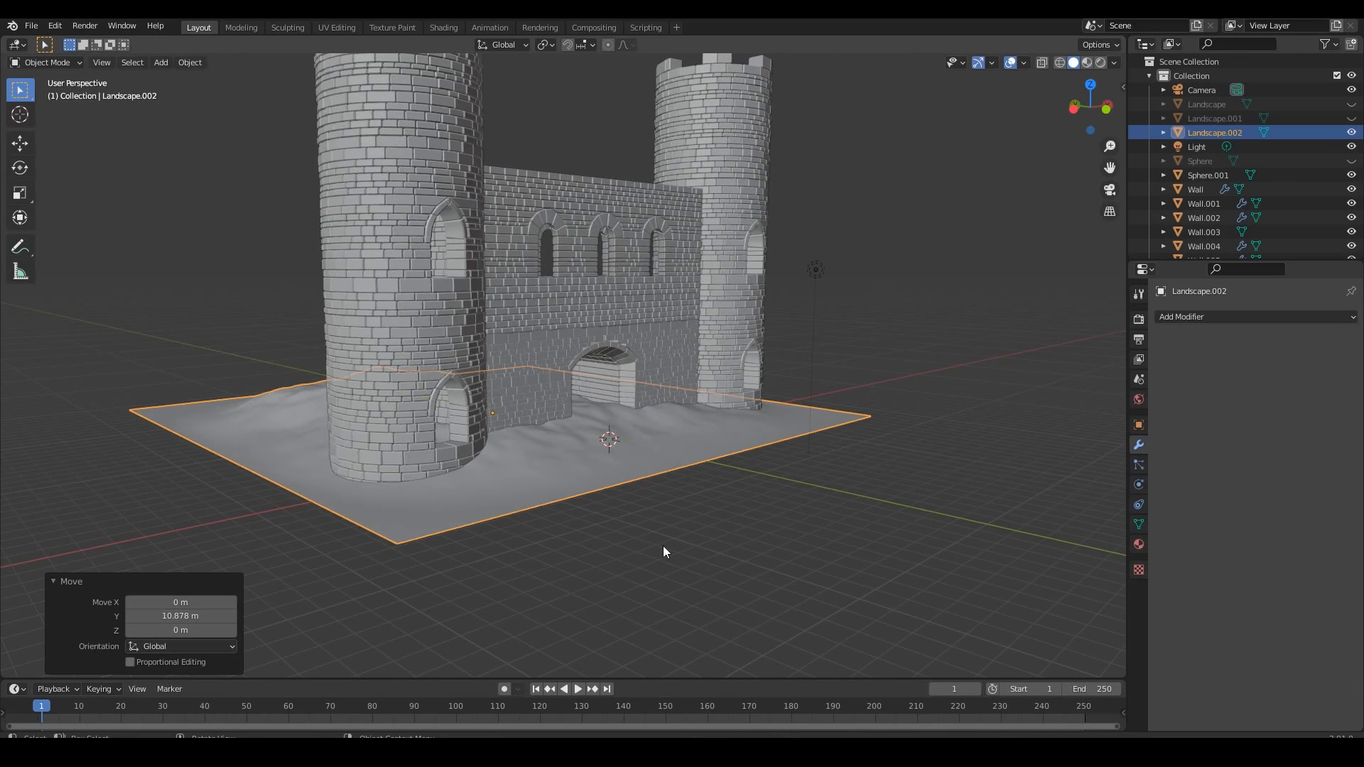
pyautogui.press('g')
pyautogui.press('z')
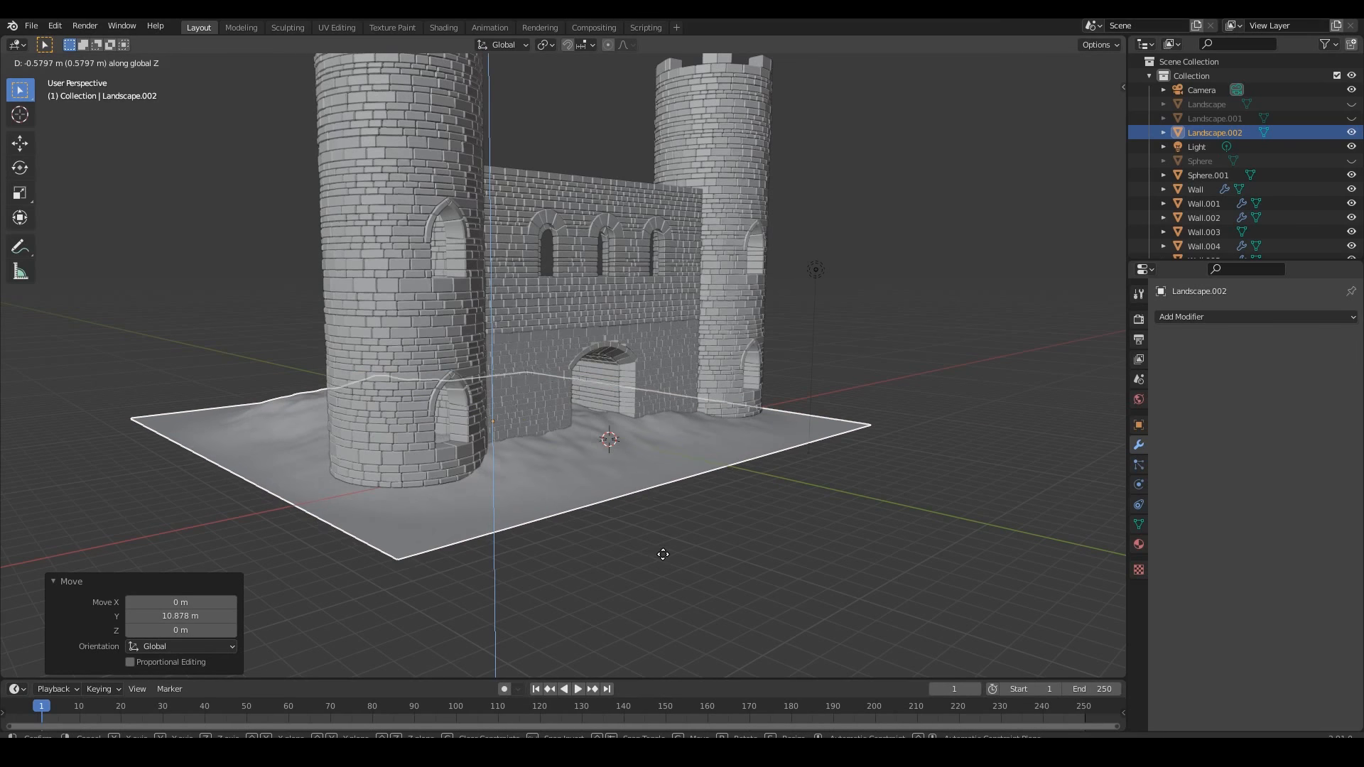
pyautogui.click(663, 550)
pyautogui.click(738, 575)
pyautogui.moveTo(738, 575); pyautogui.dragTo(794, 534, button='middle')
# Step: Delete the newly added landscape and unhide all the hidden objects in the castle scene
pyautogui.click(564, 489)
pyautogui.press('Delete')
pyautogui.hotkey('alt', 'h')
pyautogui.scroll(-2, 559, 486)
# Step: Hide the two spheres and view the castle and its surrounding terrain through the camera
pyautogui.click(850, 241)
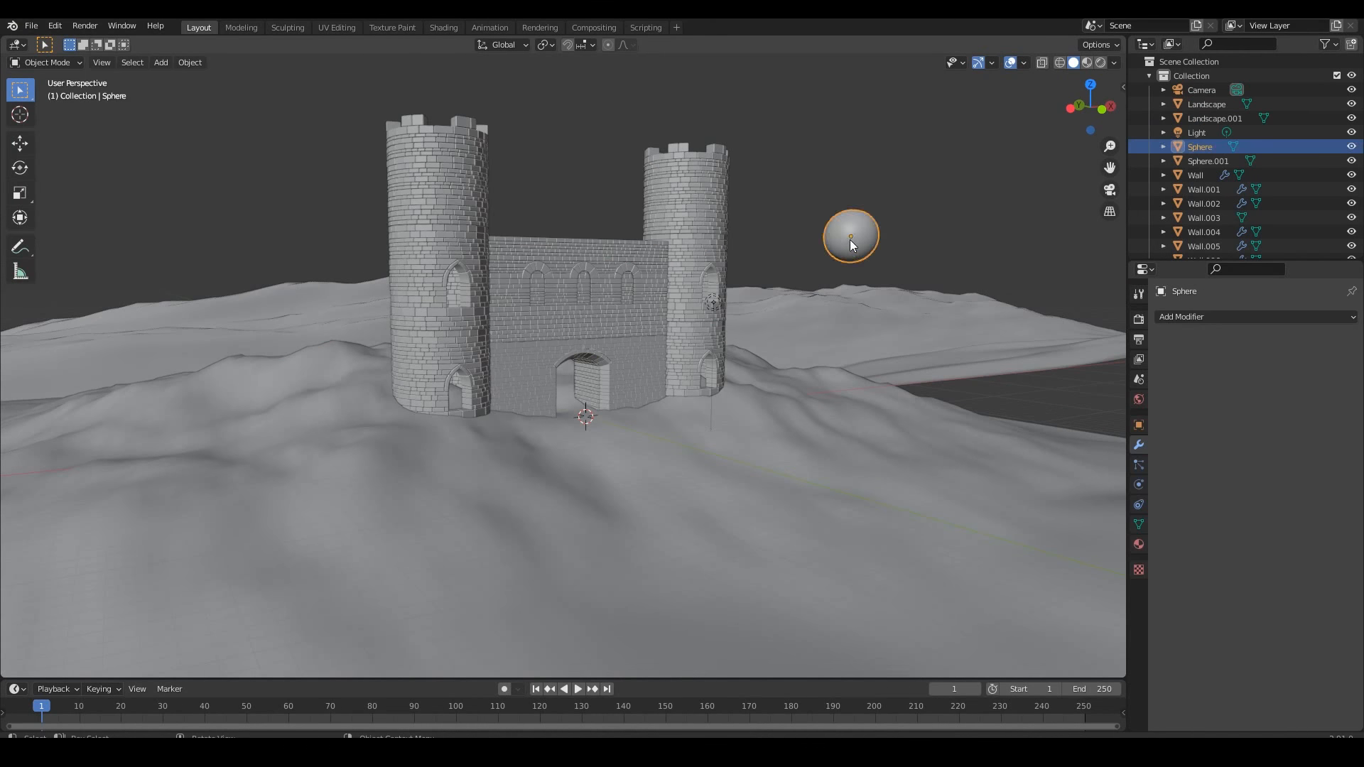
pyautogui.press('h')
pyautogui.click(817, 455)
pyautogui.moveTo(817, 455); pyautogui.dragTo(732, 502, button='middle')
pyautogui.click(117, 202)
pyautogui.press('h')
pyautogui.scroll(-4, 440, 412)
pyautogui.click(560, 483)
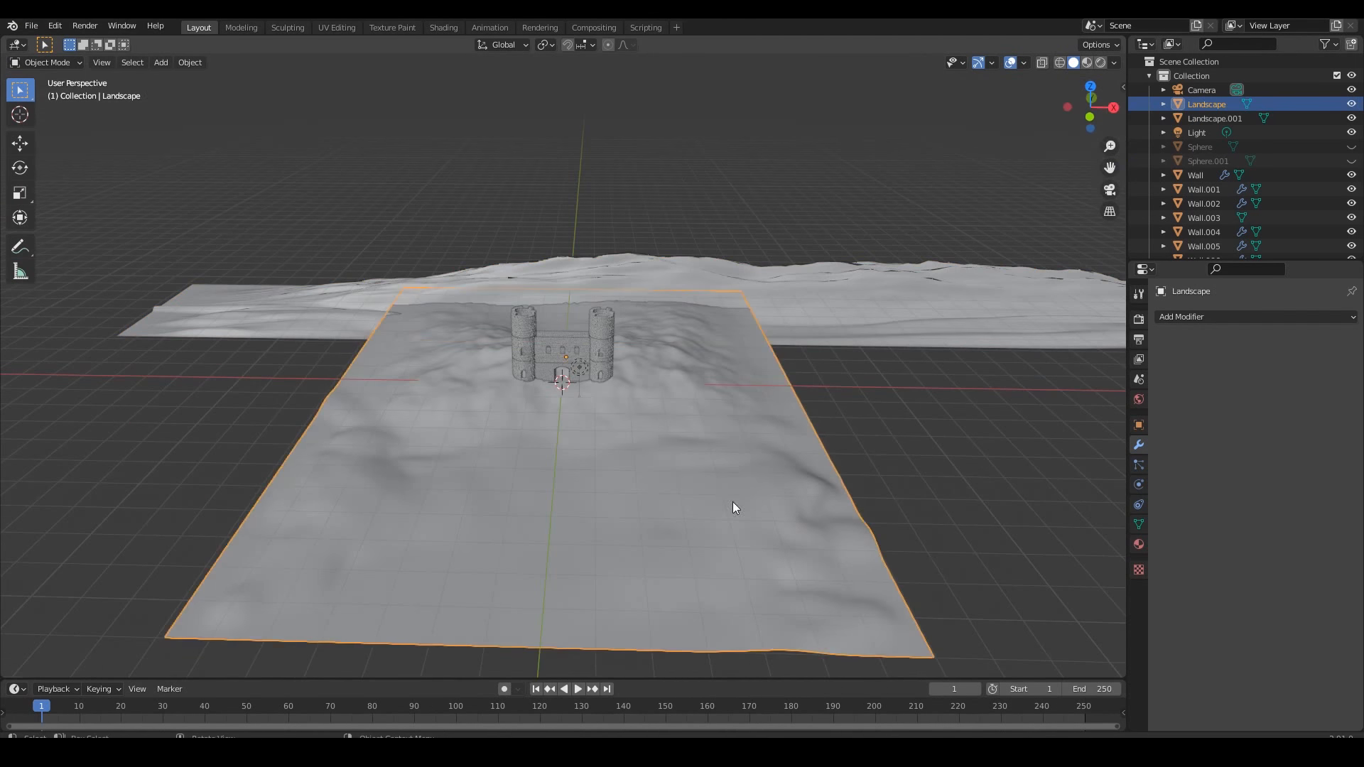
pyautogui.press('KP_0')
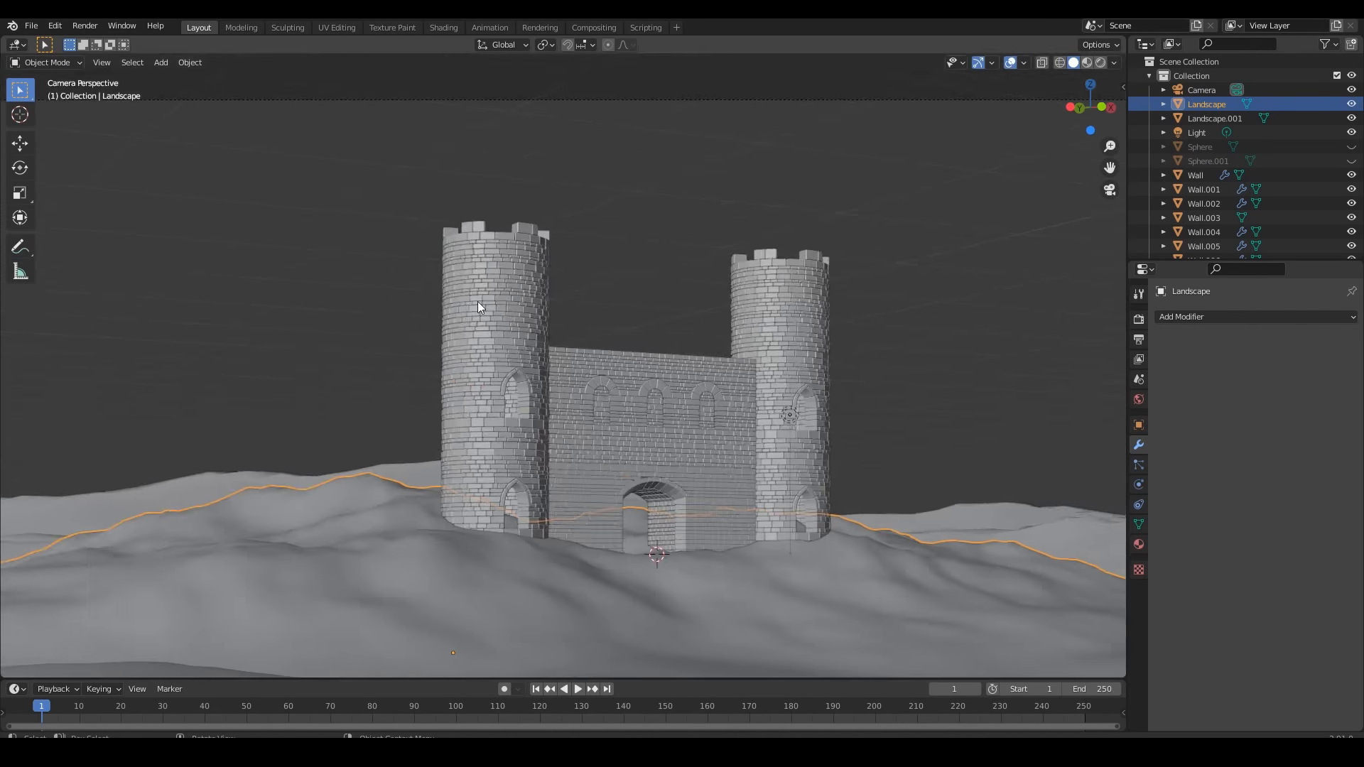
# Step: Select the left tower's crenelled top section and enter Edit Mode on it
pyautogui.moveTo(478, 306); pyautogui.dragTo(459, 301, button='middle')
pyautogui.scroll(3, 458, 298)
pyautogui.click(439, 208)
pyautogui.press('Tab')
pyautogui.moveTo(439, 209); pyautogui.dragTo(504, 183, button='middle')
pyautogui.moveTo(387, 113); pyautogui.dragTo(521, 203)
pyautogui.hotkey('alt', 'z')
pyautogui.press('KP_1')
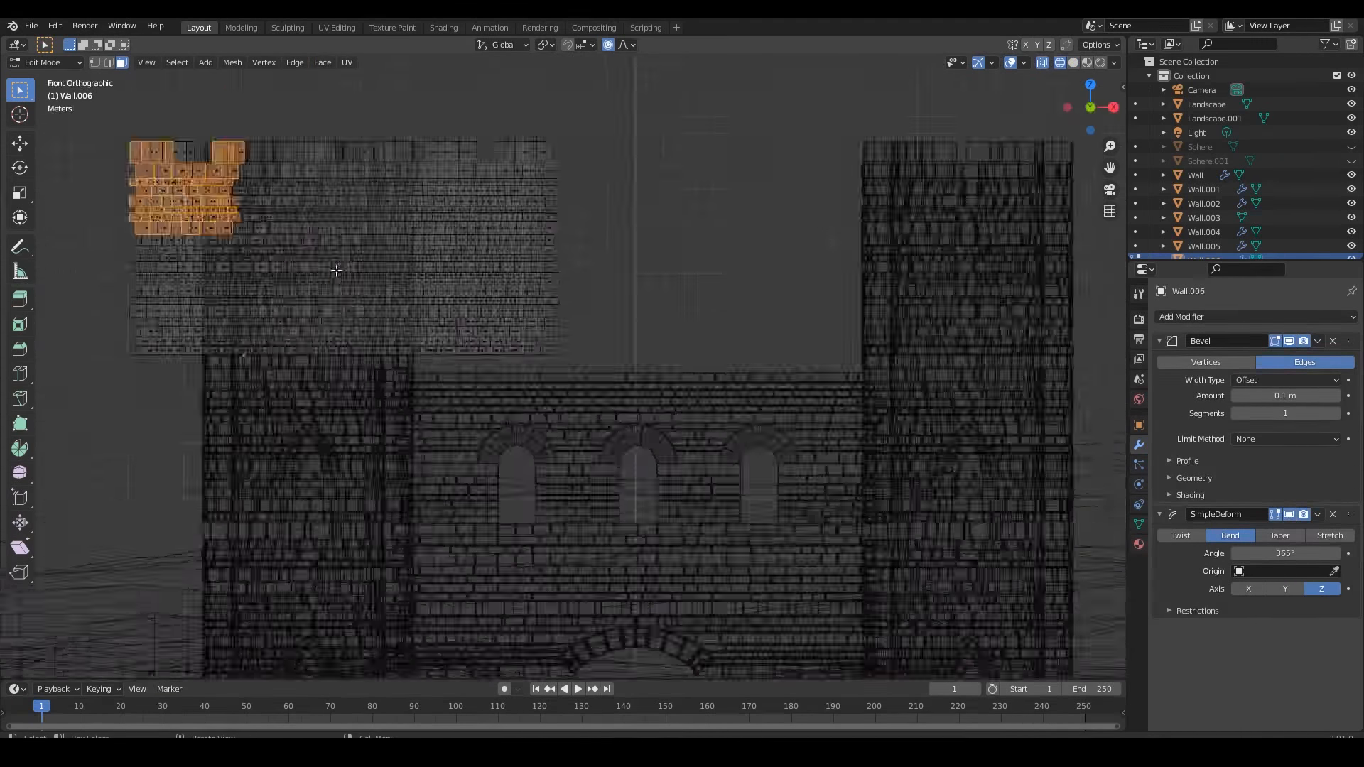
pyautogui.moveTo(336, 270); pyautogui.dragTo(393, 314, button='middle')
pyautogui.hotkey('shift', 'z')
pyautogui.scroll(-3, 426, 318)
pyautogui.hotkey('shift', 'z')
pyautogui.hotkey('shift', 'z')
pyautogui.moveTo(522, 323); pyautogui.dragTo(505, 301, button='middle')
pyautogui.press('Tab')
pyautogui.press('Tab')
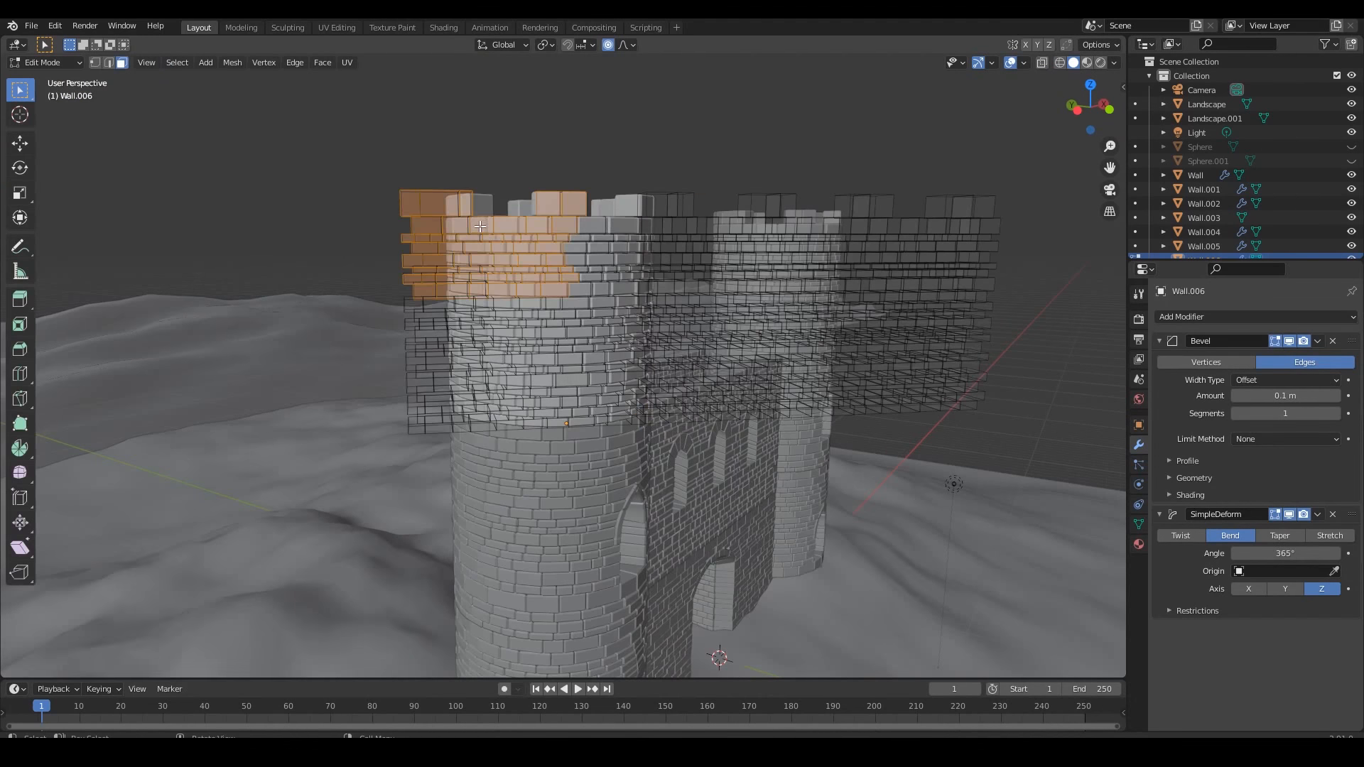
pyautogui.hotkey('alt', 'a')
# Step: Select an irregular group of linked blocks below the left tower's merlons and delete them to break the crown
pyautogui.press('l')
pyautogui.press('l')
pyautogui.press('l')
pyautogui.press('l')
pyautogui.press('l')
pyautogui.press('l')
pyautogui.press('l')
pyautogui.press('l')
pyautogui.press('l')
pyautogui.press('l')
pyautogui.press('l')
pyautogui.press('l')
pyautogui.press('l')
pyautogui.press('l')
pyautogui.press('l')
pyautogui.press('l')
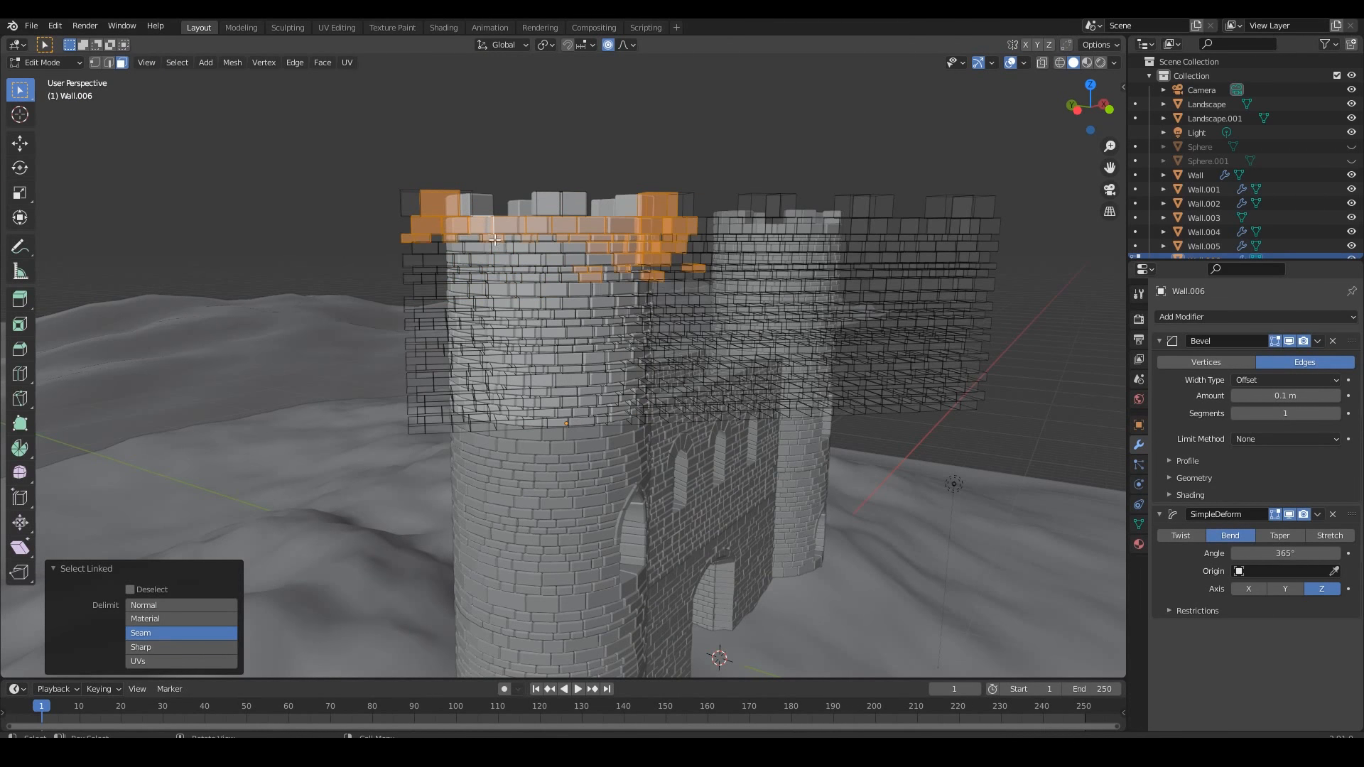
pyautogui.press('l')
pyautogui.press('l')
pyautogui.moveTo(493, 253); pyautogui.dragTo(551, 202, button='middle')
pyautogui.press('l')
pyautogui.press('l')
pyautogui.press('l')
pyautogui.press('l')
pyautogui.press('x')
pyautogui.click(644, 207)
pyautogui.press('Tab')
# Step: Delete the merlon blocks floating unsupported above the gap in the left tower's crown
pyautogui.press('Tab')
pyautogui.press('l')
pyautogui.moveTo(443, 183); pyautogui.dragTo(674, 181, button='middle')
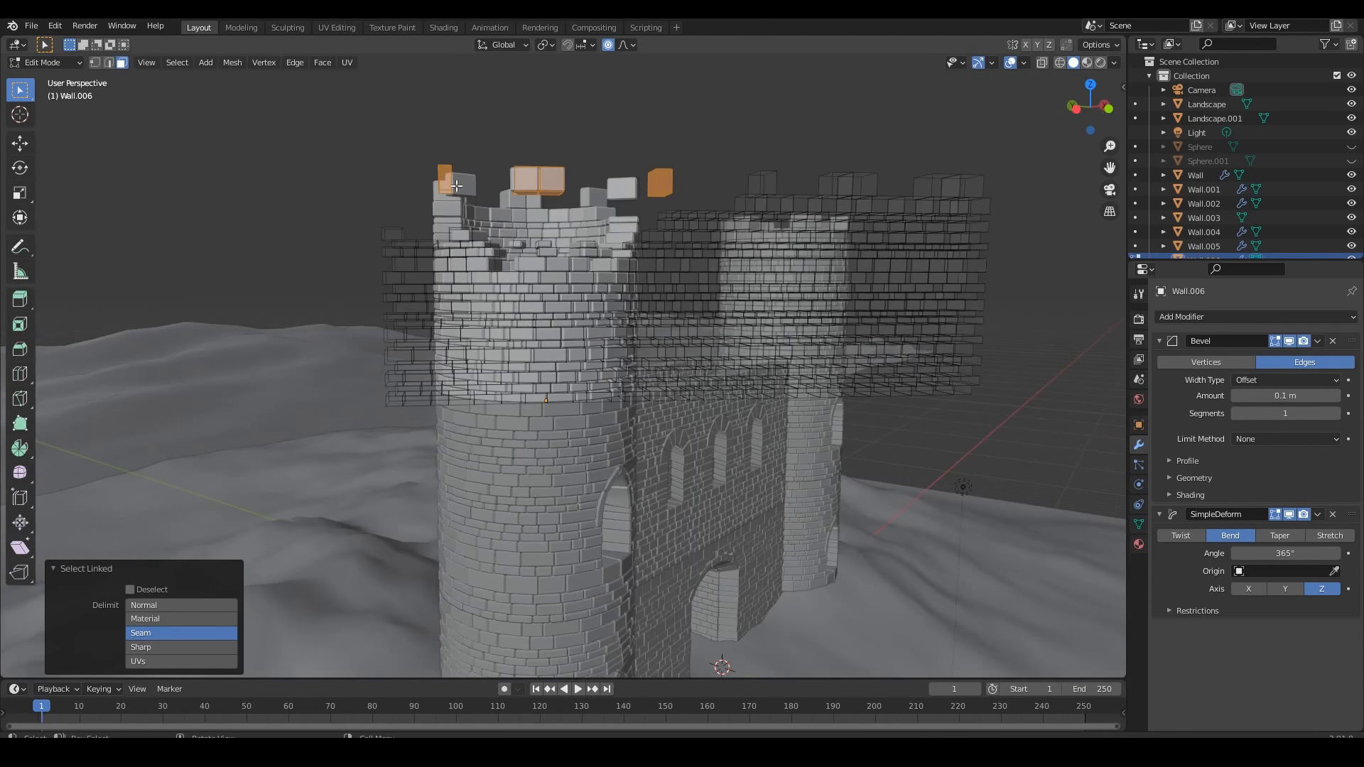
pyautogui.press('x')
pyautogui.click(457, 185)
# Step: Remove the stray linked blocks around the left tower's broken rim and return to Object Mode
pyautogui.moveTo(456, 186); pyautogui.dragTo(296, 160, button='middle')
pyautogui.moveTo(267, 86); pyautogui.dragTo(345, 153, button='middle')
pyautogui.press('l')
pyautogui.press('l')
pyautogui.press('x')
pyautogui.click(430, 162)
pyautogui.press('Tab')
pyautogui.moveTo(746, 291); pyautogui.dragTo(434, 208, button='middle')
pyautogui.press('Tab')
pyautogui.press('l')
pyautogui.press('x')
pyautogui.click(371, 204)
pyautogui.press('Tab')
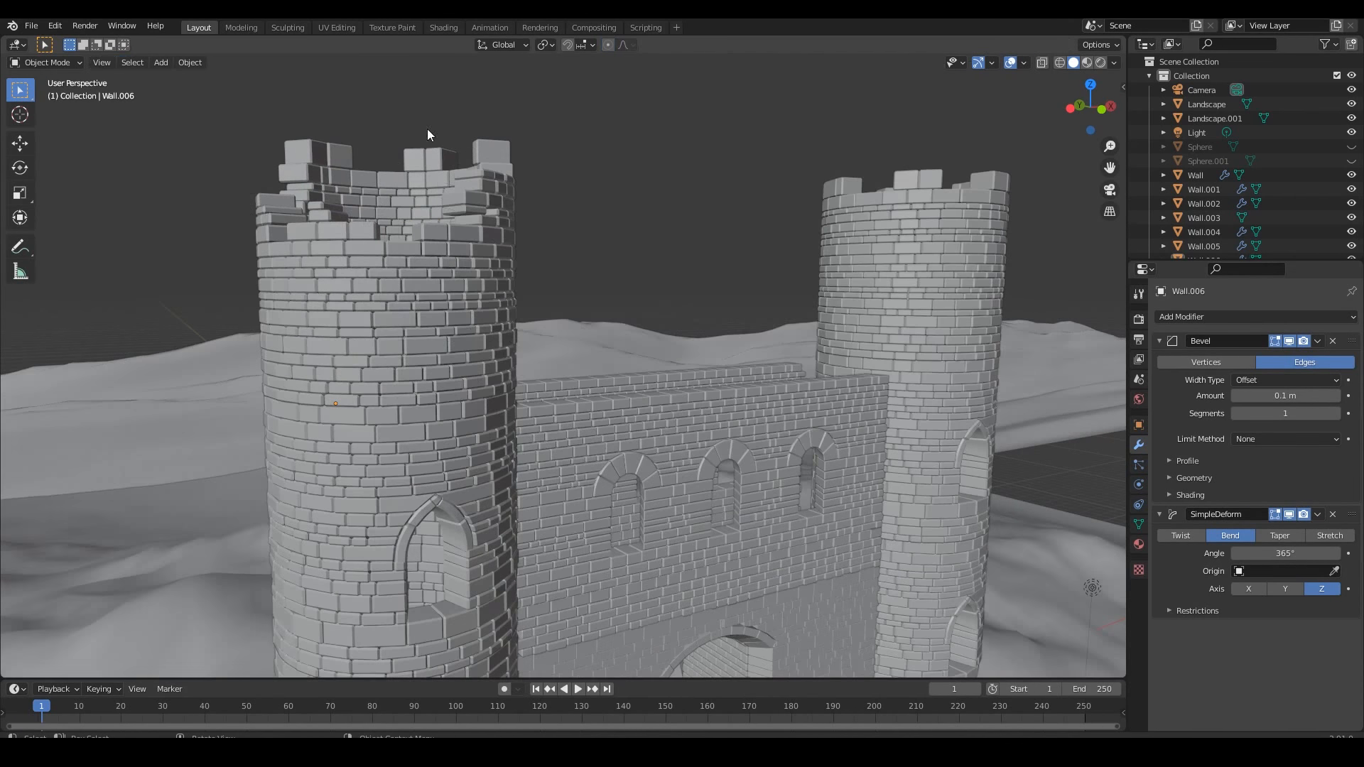
# Step: Delete more linked blocks below the left tower's broken rim to deepen the gap in its side
pyautogui.scroll(-4, 428, 129)
pyautogui.moveTo(428, 129); pyautogui.dragTo(635, 272, button='middle')
pyautogui.scroll(4, 559, 283)
pyautogui.press('Tab')
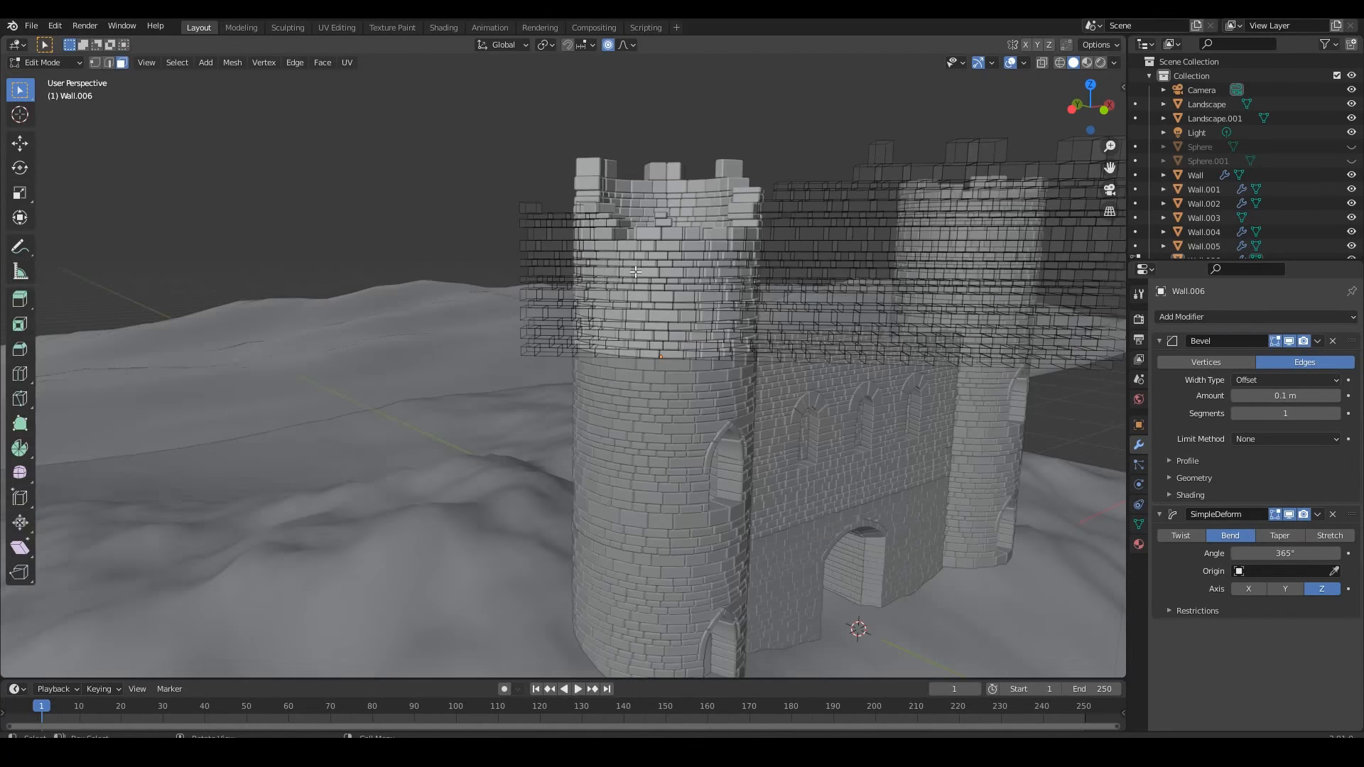
pyautogui.press('l')
pyautogui.hotkey('alt', 'a')
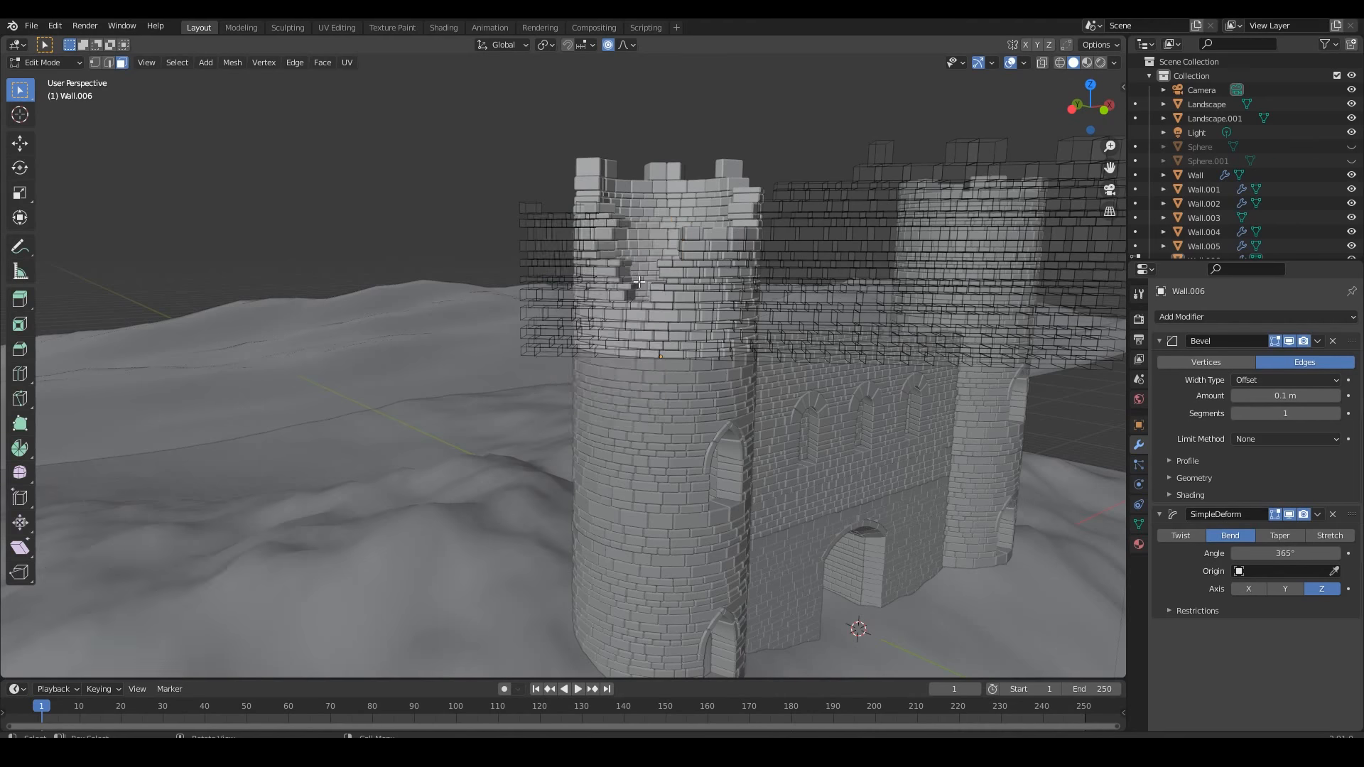
pyautogui.press('Tab')
pyautogui.moveTo(636, 286); pyautogui.dragTo(719, 205, button='middle')
# Step: Delete a few further blocks along the edges of the left tower's damaged crown and leave Edit Mode
pyautogui.press('Tab')
pyautogui.press('l')
pyautogui.press('Tab')
pyautogui.press('Tab')
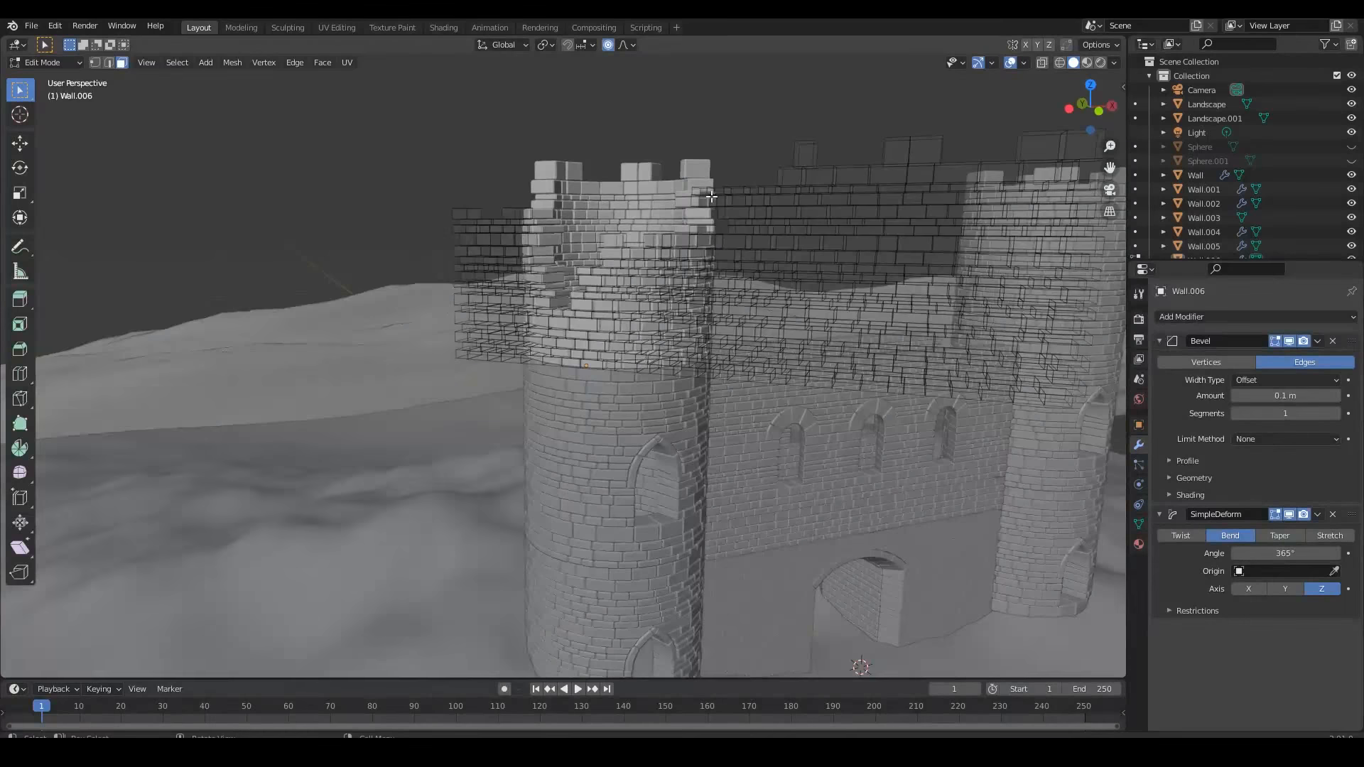
pyautogui.press('l')
pyautogui.press('x')
pyautogui.click(648, 211)
pyautogui.press('Tab')
# Step: Delete a ragged patch of linked blocks from the upper corner of the windowed wall beside the damaged tower
pyautogui.scroll(-5, 594, 273)
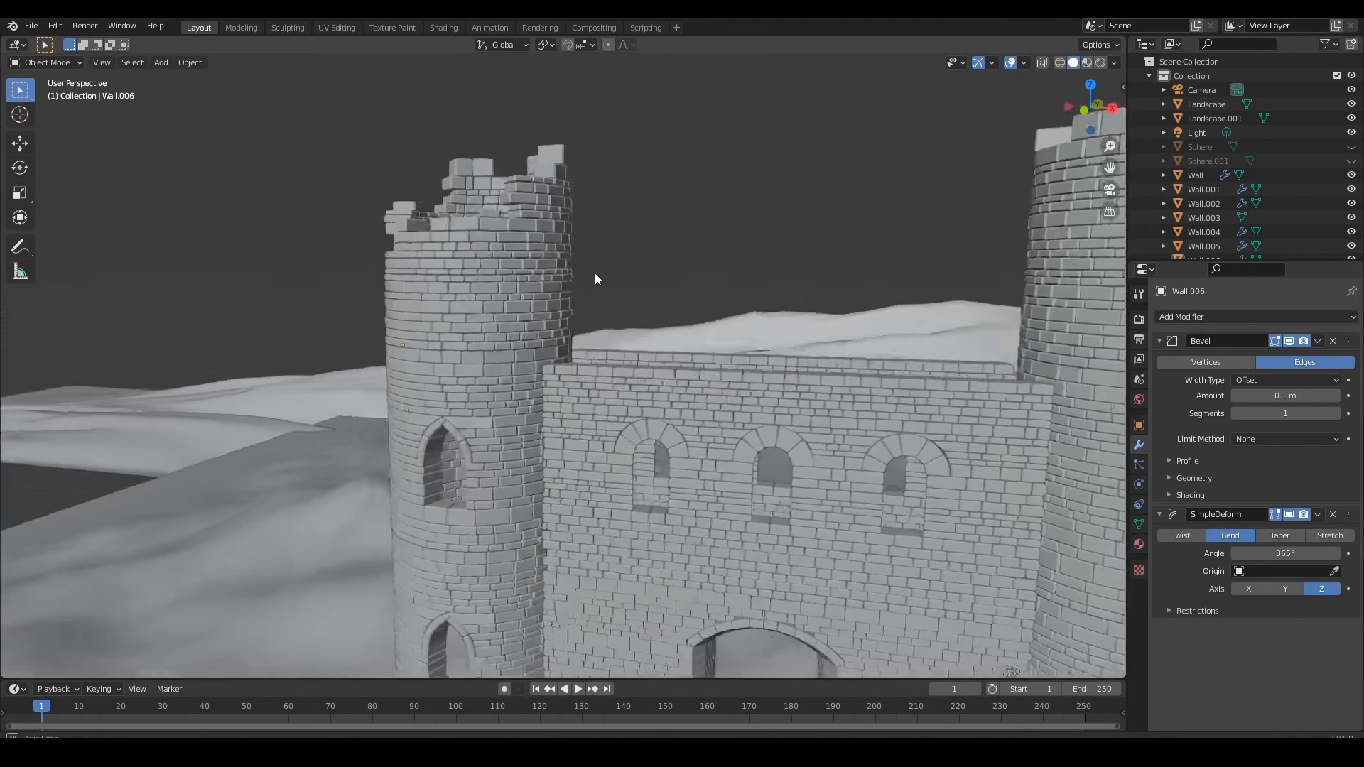
pyautogui.moveTo(594, 272); pyautogui.dragTo(662, 306, button='middle')
pyautogui.scroll(4, 662, 307)
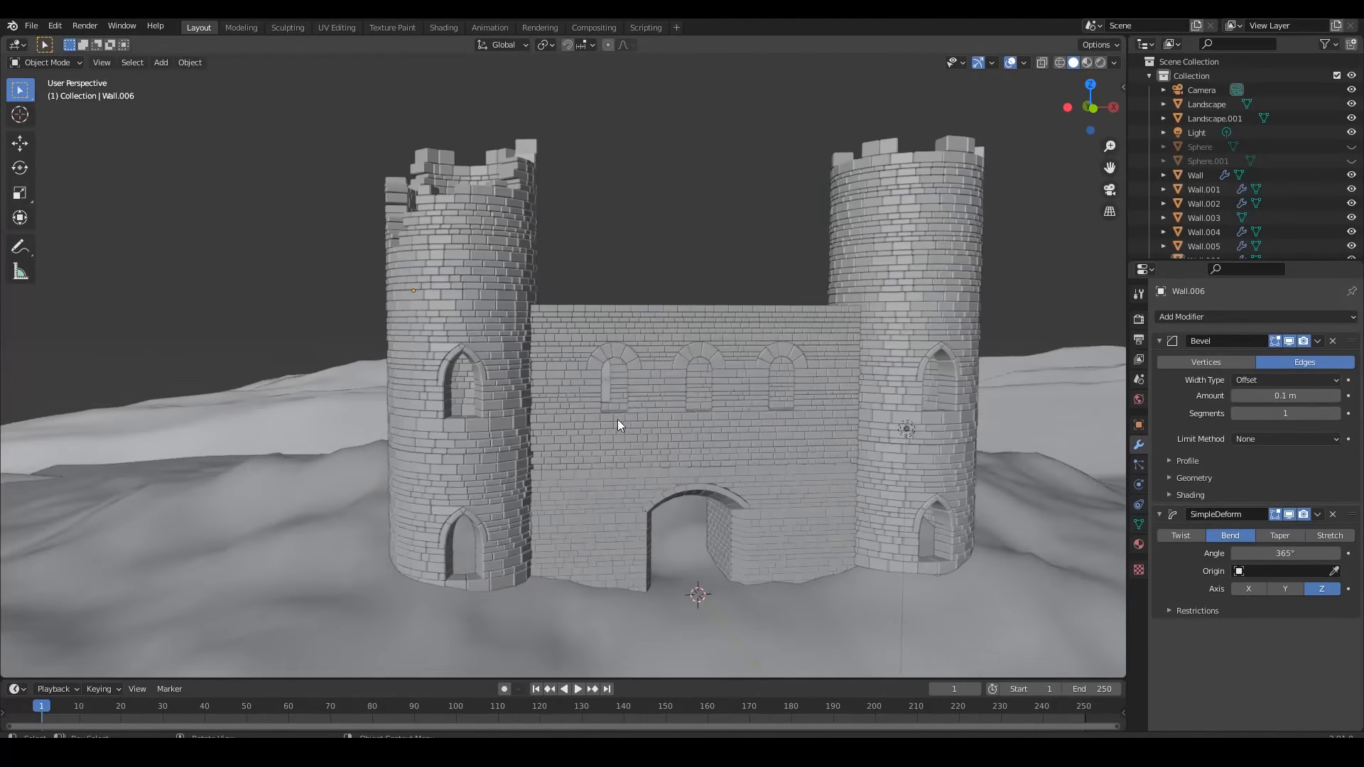
pyautogui.scroll(2, 611, 369)
pyautogui.click(606, 341)
pyautogui.press('Tab')
pyautogui.scroll(1, 540, 333)
pyautogui.press('l')
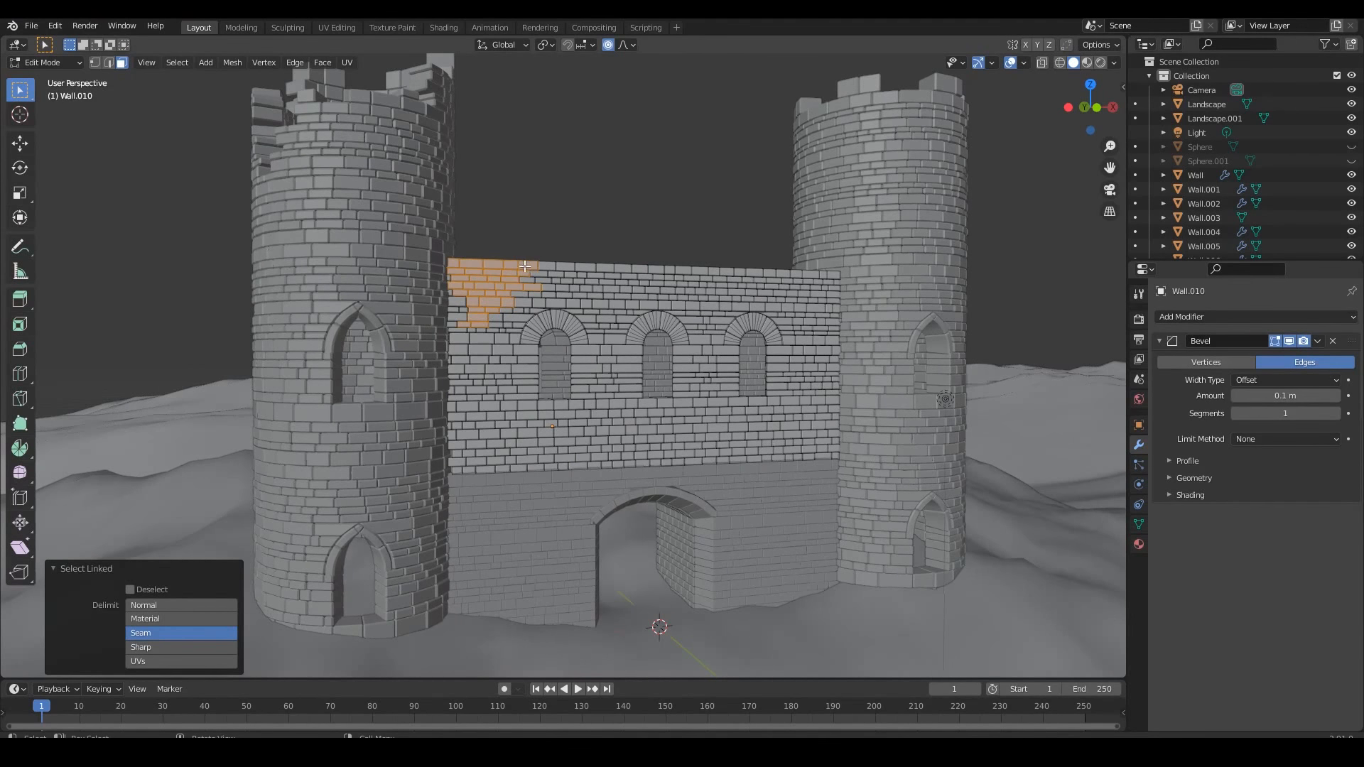
pyautogui.press('x')
pyautogui.click(506, 287)
pyautogui.moveTo(506, 287); pyautogui.dragTo(467, 289, button='middle')
pyautogui.press('l')
pyautogui.press('x')
pyautogui.click(468, 290)
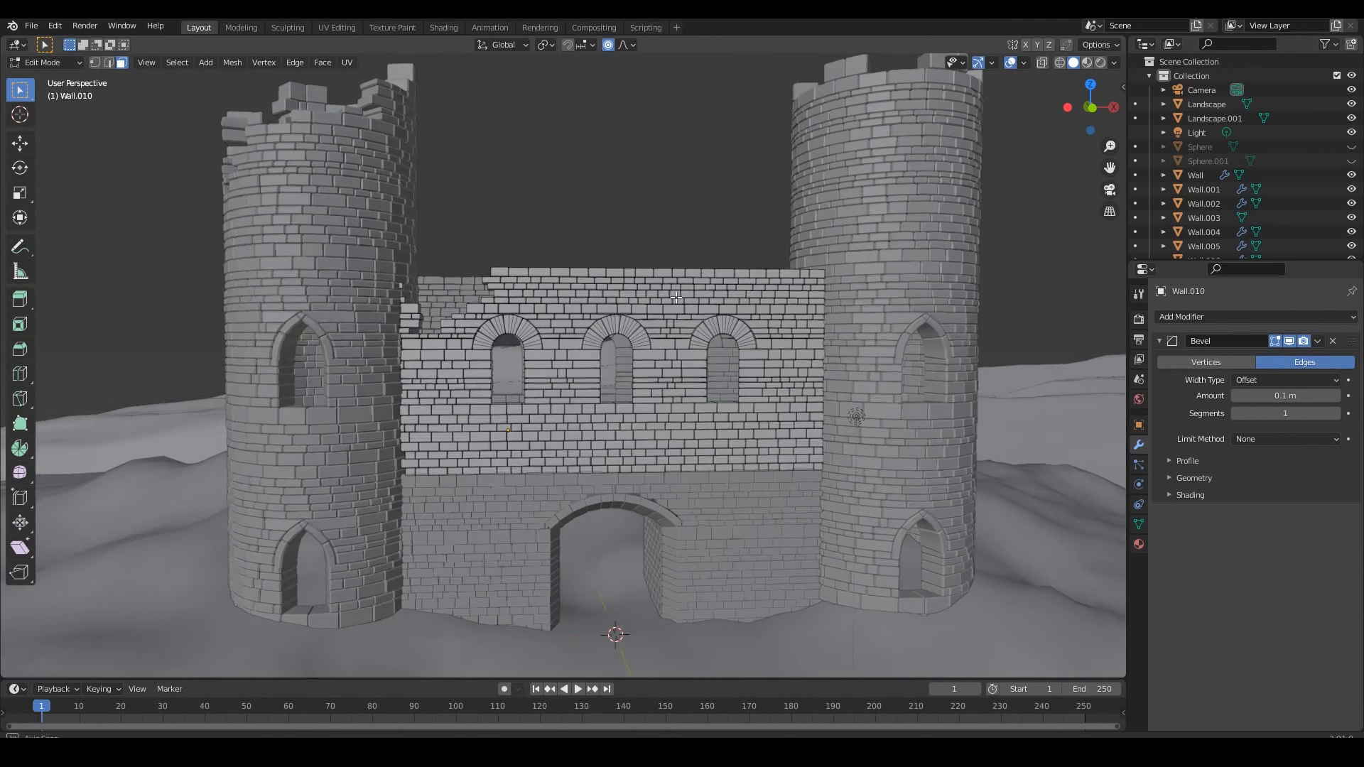
# Step: Delete the patch of blocks above the windowed wall's third window, including the window's arch stones
pyautogui.press('l')
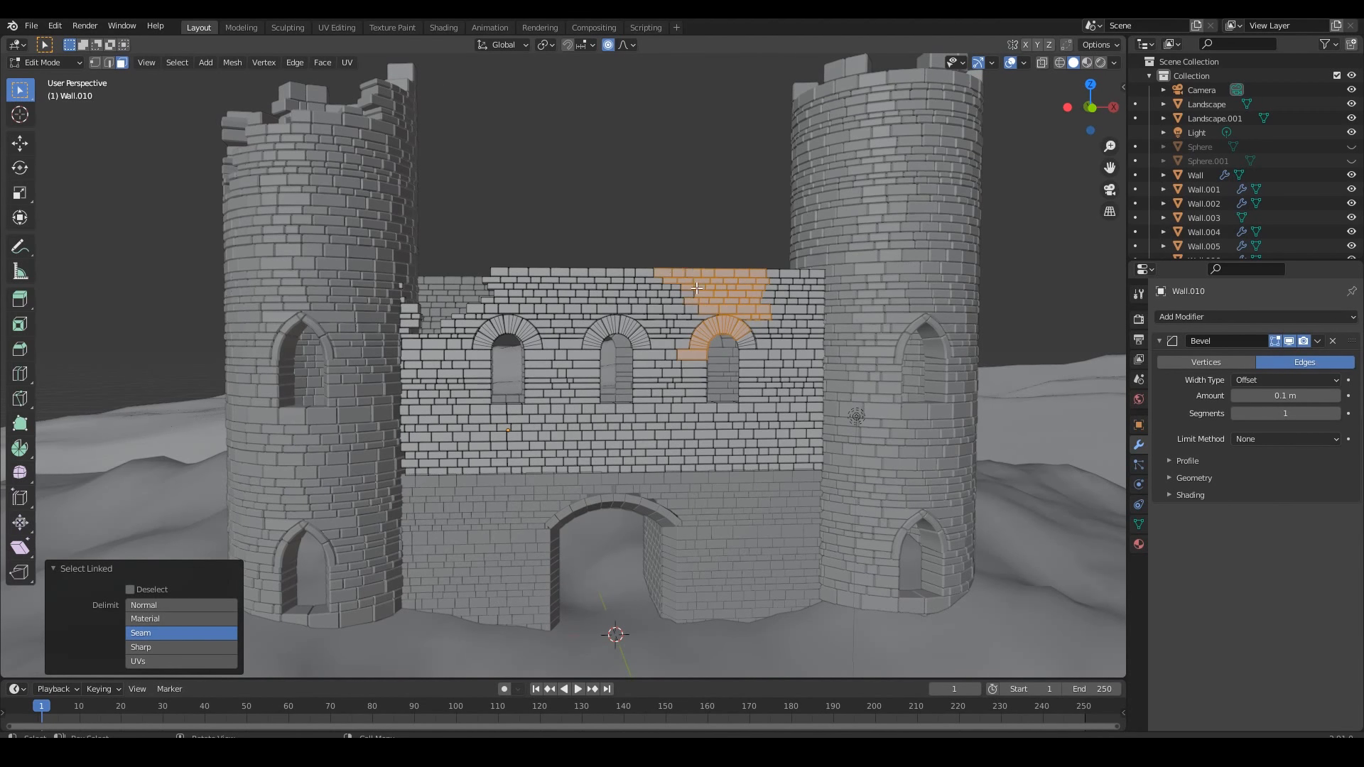
pyautogui.press('x')
pyautogui.click(696, 288)
pyautogui.press('l')
pyautogui.press('x')
pyautogui.click(688, 335)
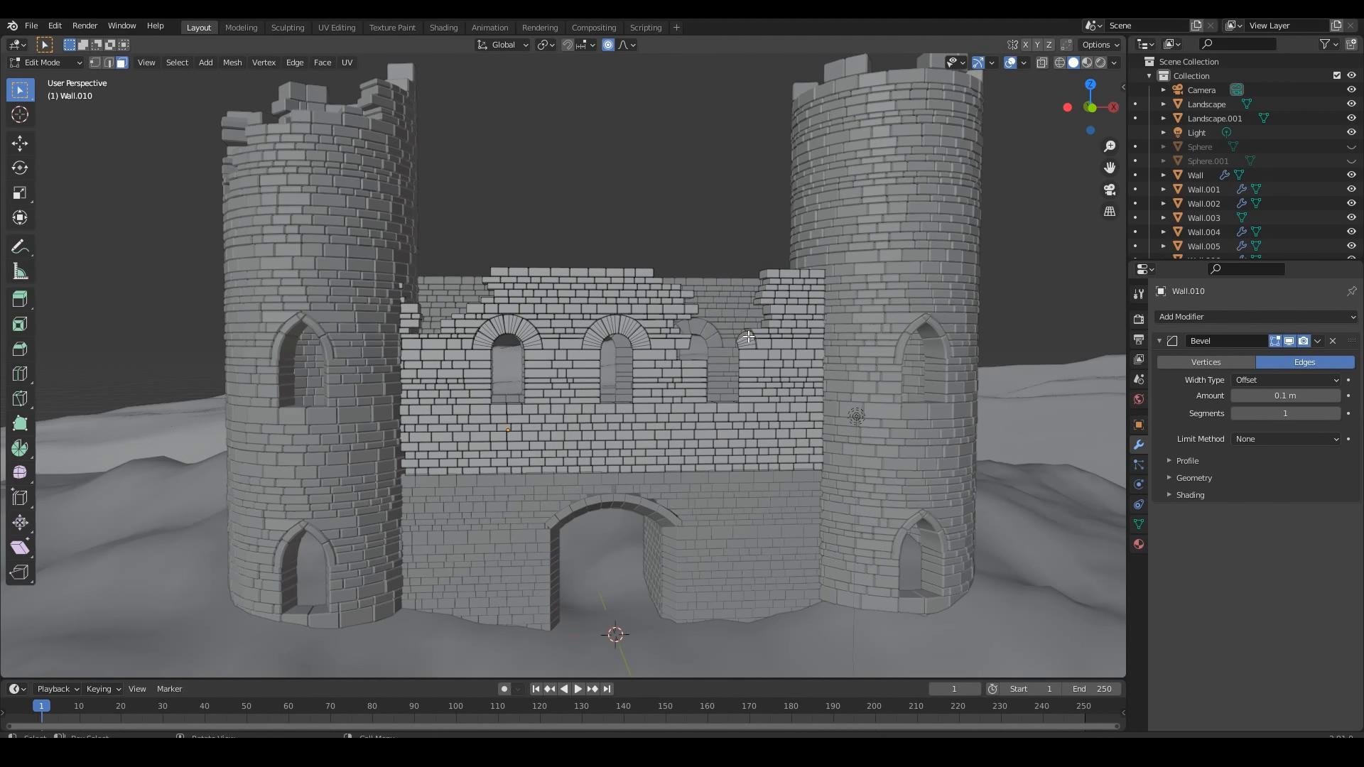
pyautogui.press('l')
pyautogui.press('l')
pyautogui.press('x')
pyautogui.click(760, 329)
pyautogui.press('Tab')
pyautogui.click(711, 191)
# Step: In camera view, separate the linked blocks above and around the third window's arch into their own object
pyautogui.scroll(-8, 718, 191)
pyautogui.press('KP_0')
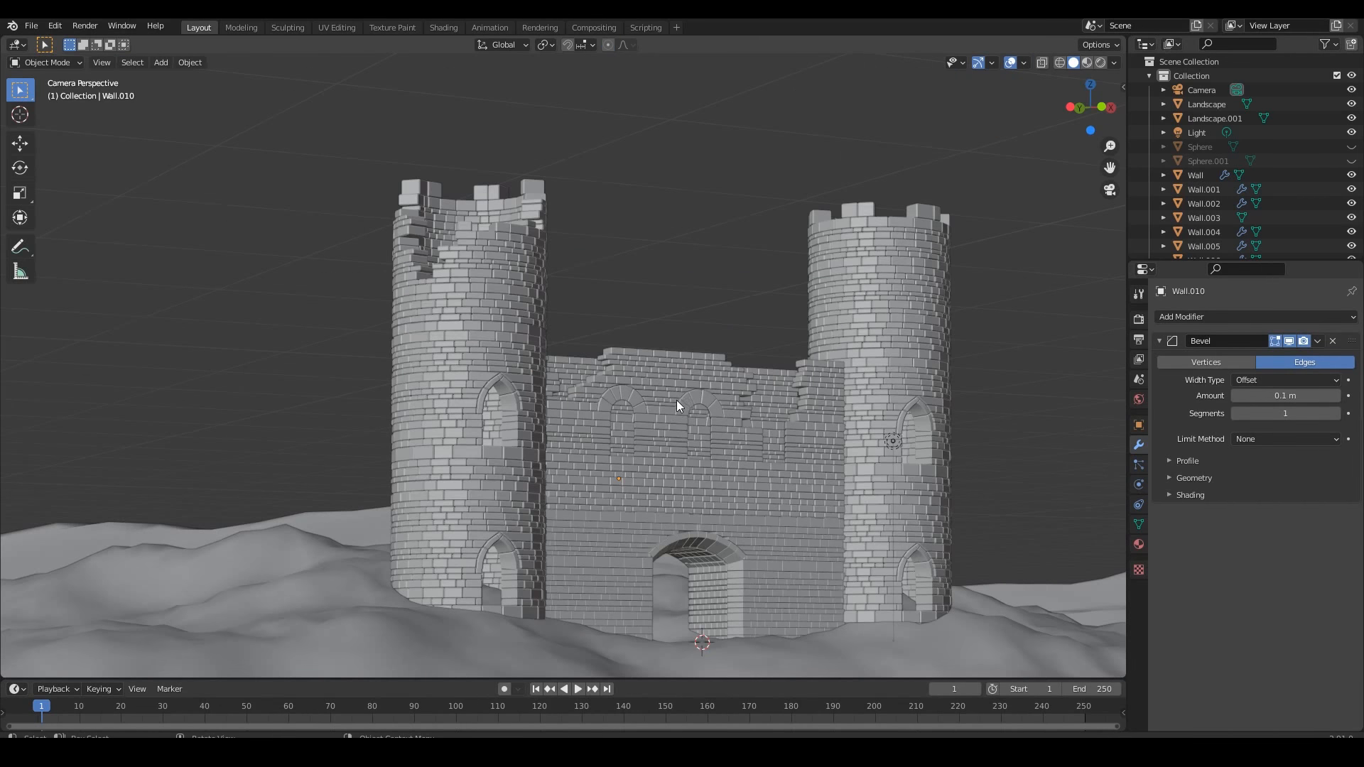
pyautogui.click(657, 399)
pyautogui.press('Tab')
pyautogui.press('l')
pyautogui.scroll(1, 788, 383)
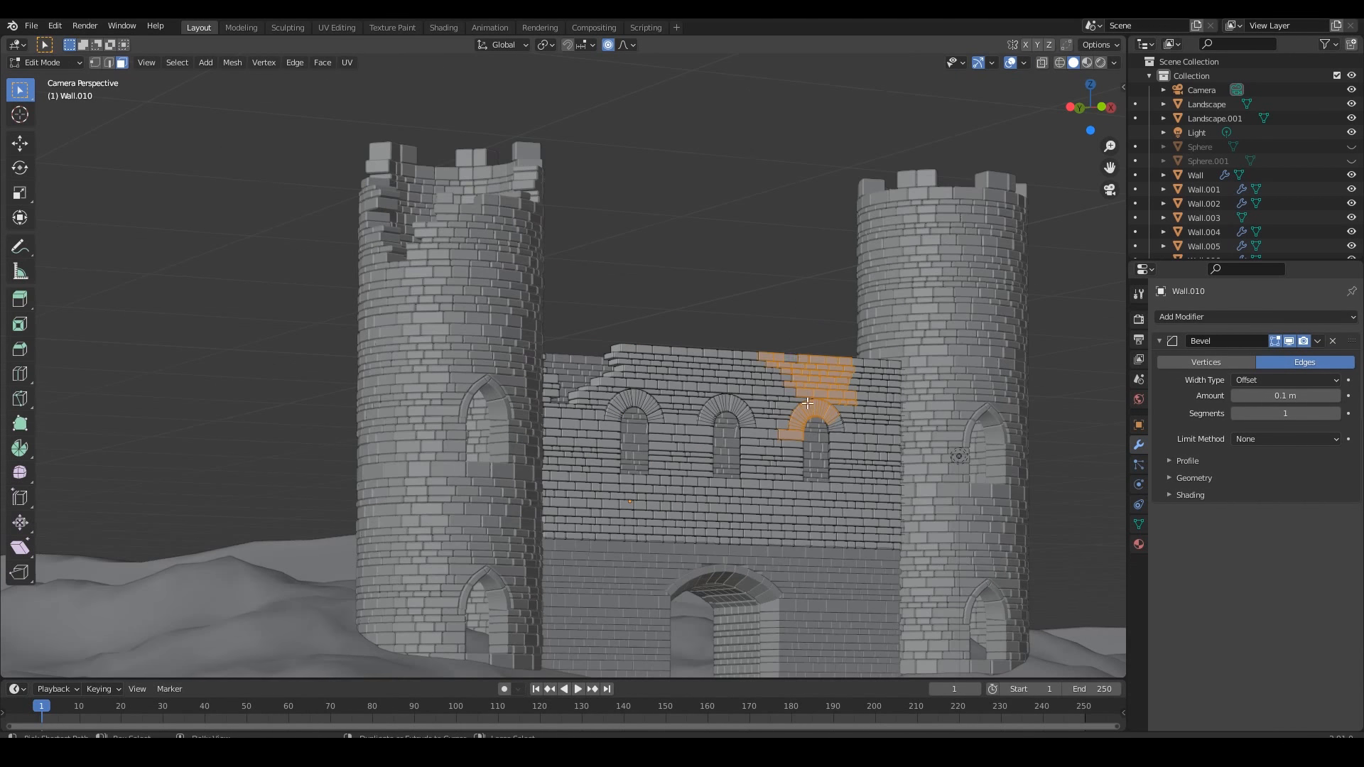
pyautogui.press('l')
pyautogui.press('p')
pyautogui.click(809, 463)
pyautogui.press('Tab')
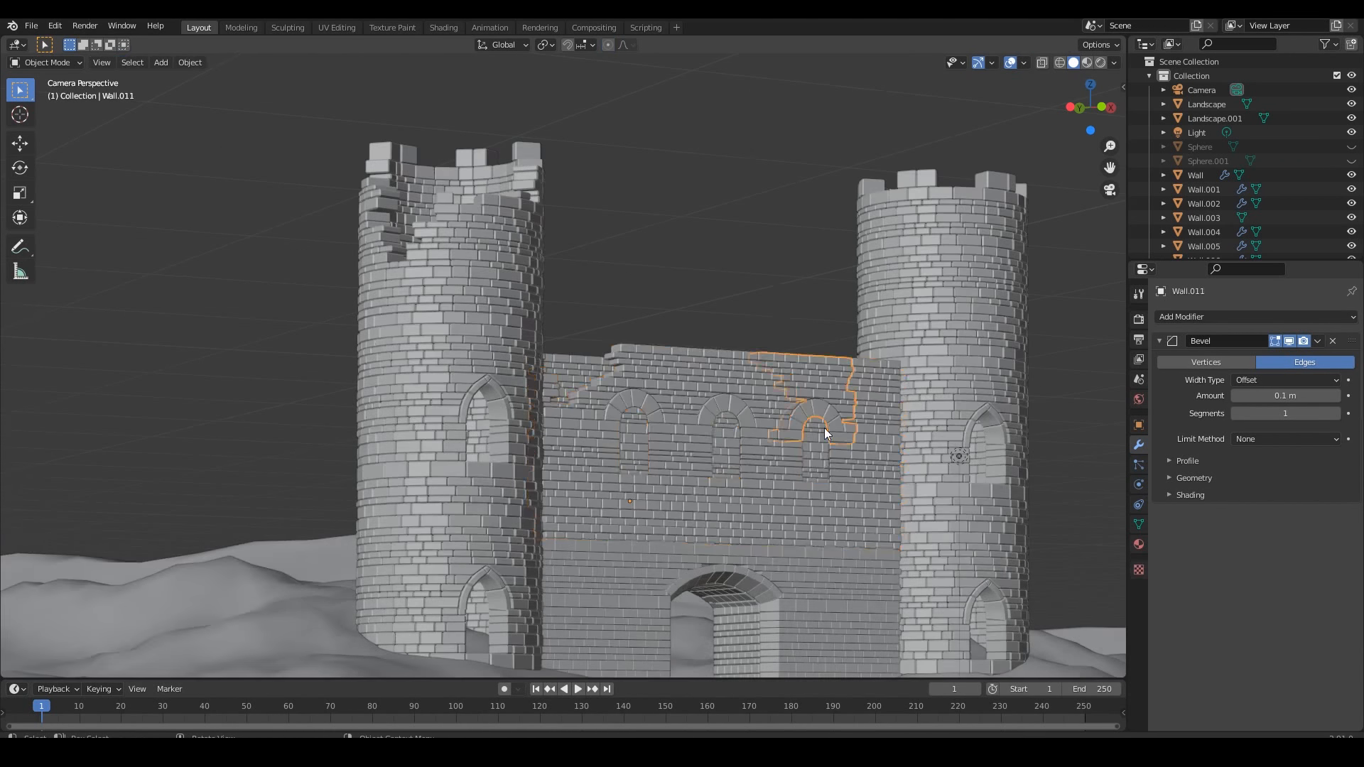
# Step: Move the separated arch fragment along Y out in front of the wall and lower it about 11.4 m to the ground
pyautogui.moveTo(824, 428); pyautogui.dragTo(651, 343, button='middle')
pyautogui.click(651, 342)
pyautogui.press('g')
pyautogui.press('y')
pyautogui.click(664, 365)
pyautogui.press('g')
pyautogui.press('z')
pyautogui.click(676, 562)
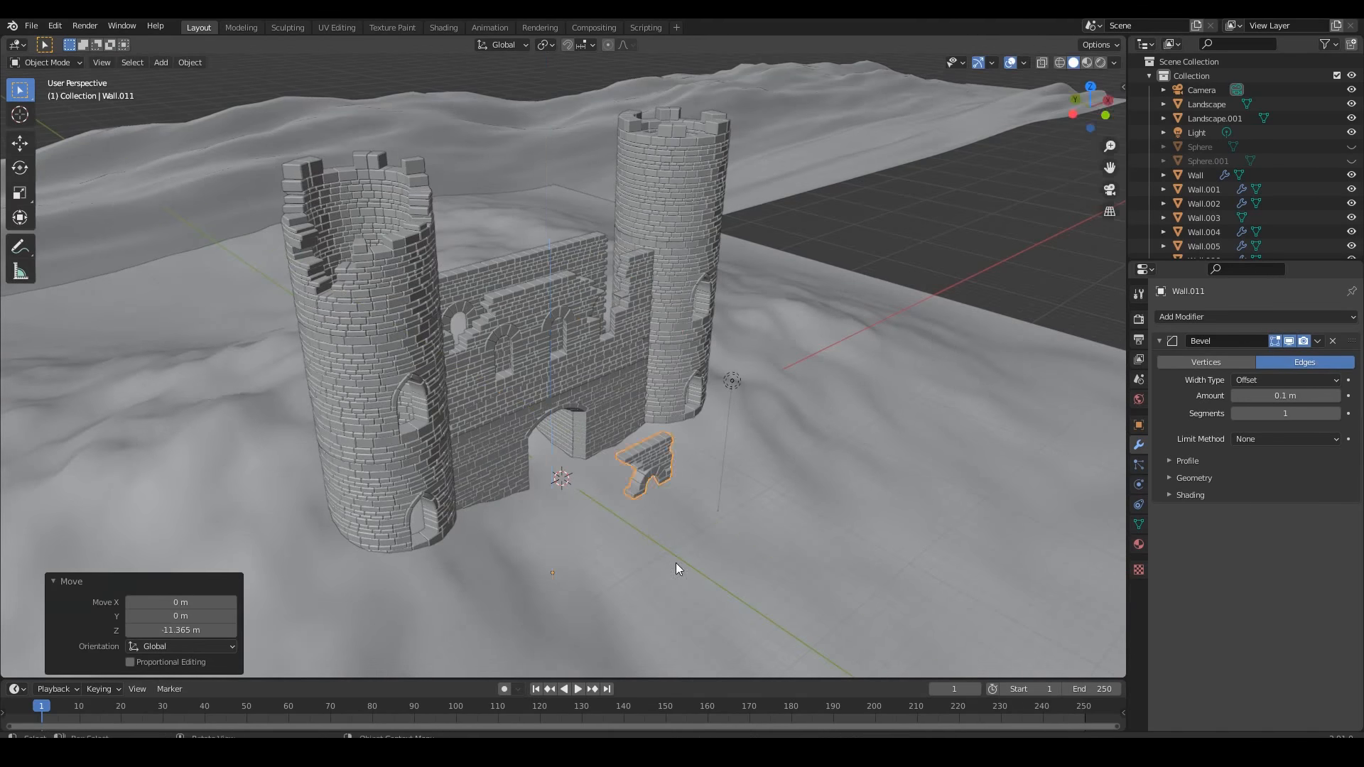
# Step: Rotate the arch fragment so it leans over and reposition it on the ground beside the gateway
pyautogui.press('KP_Decimal')
pyautogui.moveTo(675, 562); pyautogui.dragTo(720, 434, button='middle')
pyautogui.press('r')
pyautogui.click(604, 426)
pyautogui.press('g')
pyautogui.click(620, 426)
pyautogui.moveTo(621, 427); pyautogui.dragTo(894, 278, button='middle')
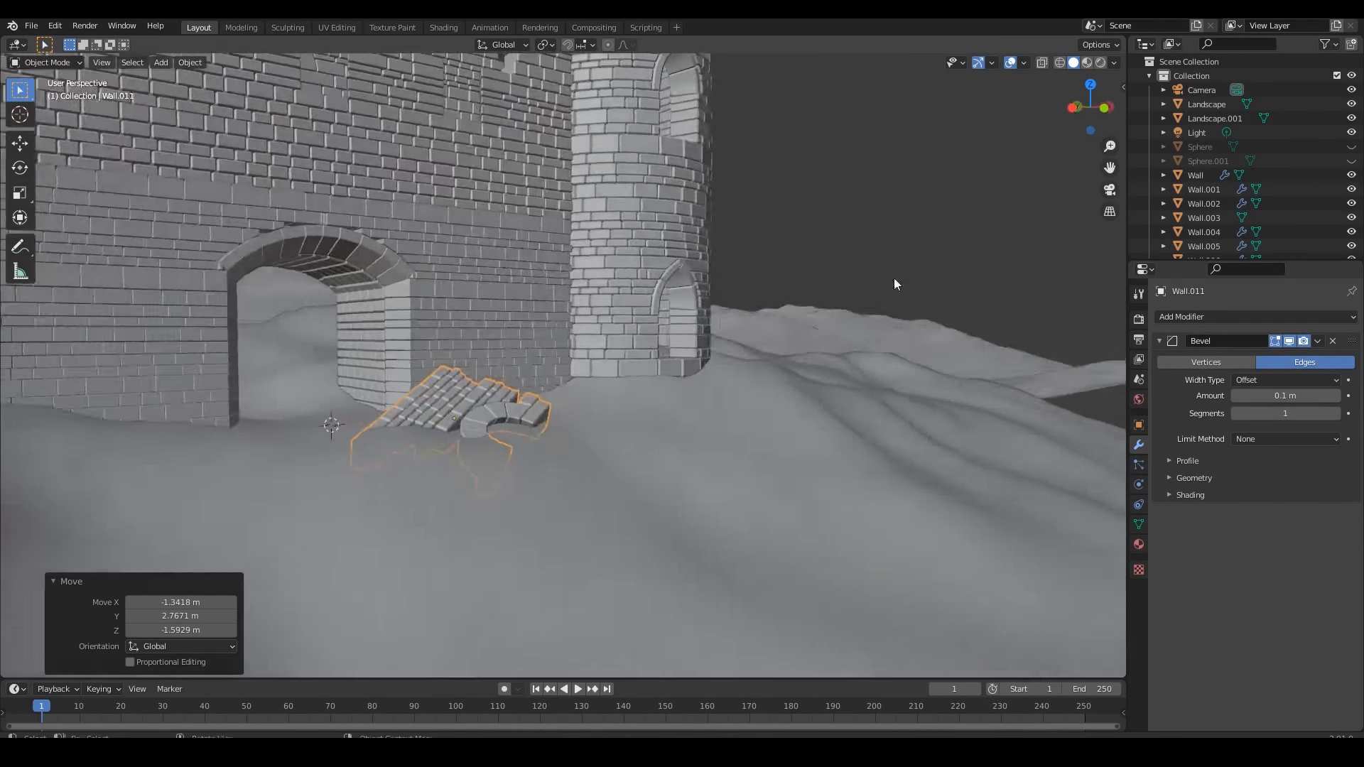
pyautogui.click(894, 279)
# Step: In Edit Mode, move a group of linked blocks off the fragment's upper end without proportional editing and rotate it about Z
pyautogui.moveTo(426, 384); pyautogui.dragTo(564, 416, button='middle')
pyautogui.scroll(4, 564, 416)
pyautogui.press('Tab')
pyautogui.press('l')
pyautogui.press('l')
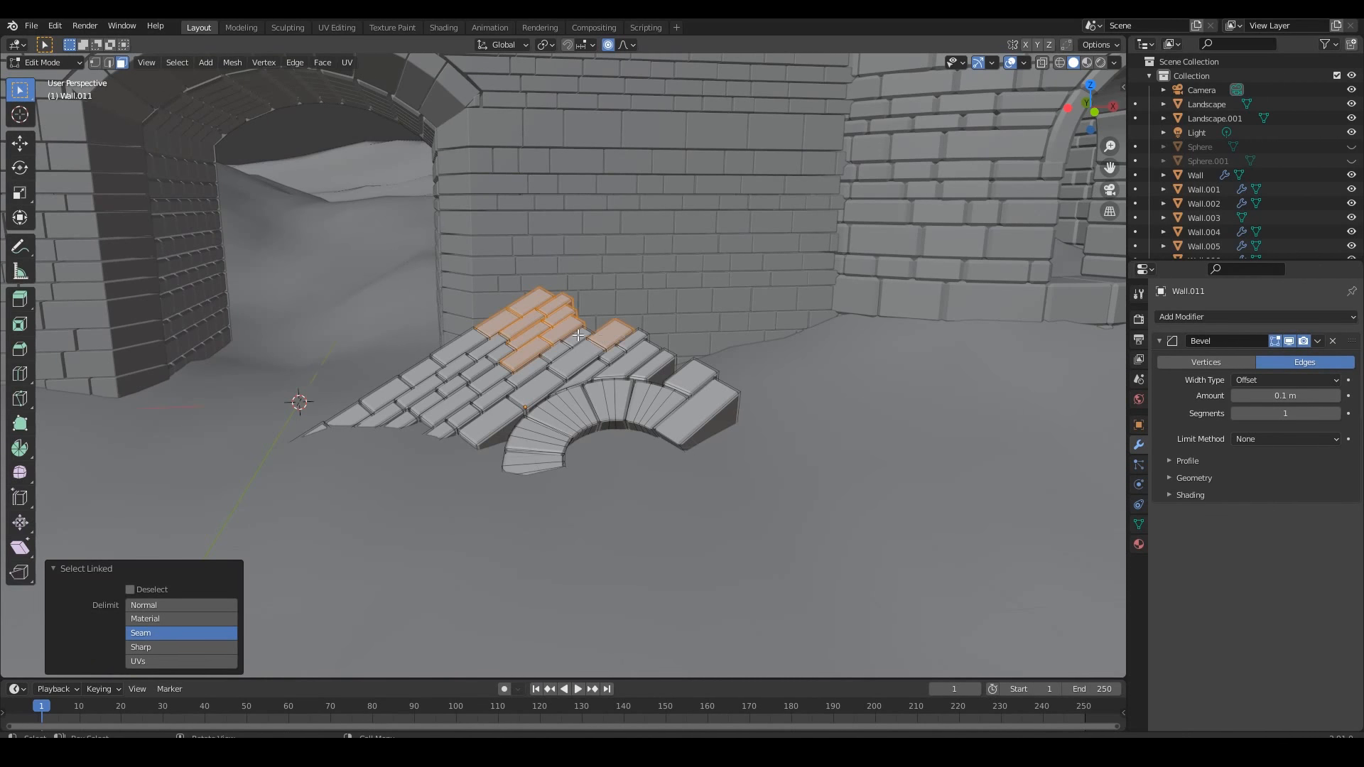
pyautogui.press('g')
pyautogui.press('o')
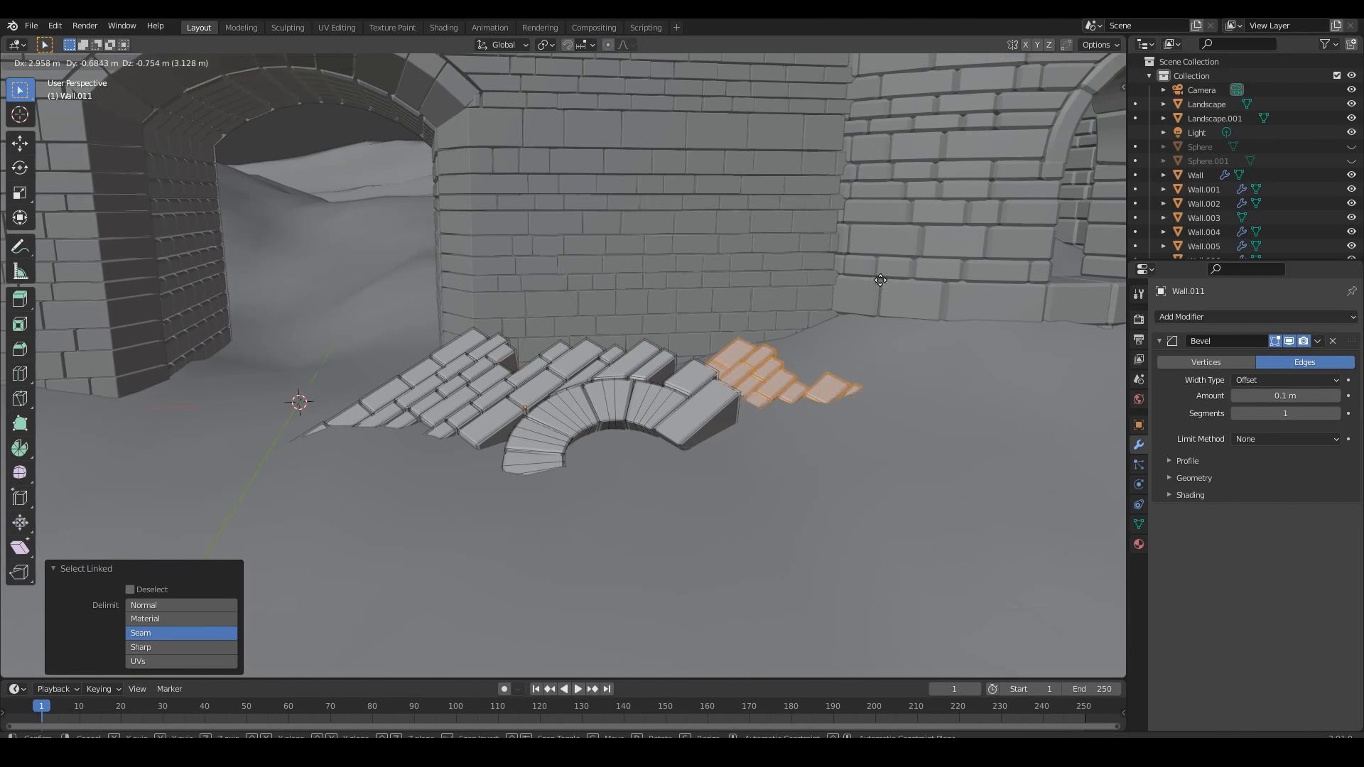
pyautogui.click(872, 420)
pyautogui.press('r')
pyautogui.press('z')
pyautogui.click(833, 403)
# Step: Pull three linked blocks out of the loosened group away from the wall and set one of them apart
pyautogui.hotkey('alt', 'a')
pyautogui.press('l')
pyautogui.press('l')
pyautogui.press('l')
pyautogui.moveTo(813, 377); pyautogui.dragTo(881, 394, button='middle')
pyautogui.press('g')
pyautogui.click(959, 377)
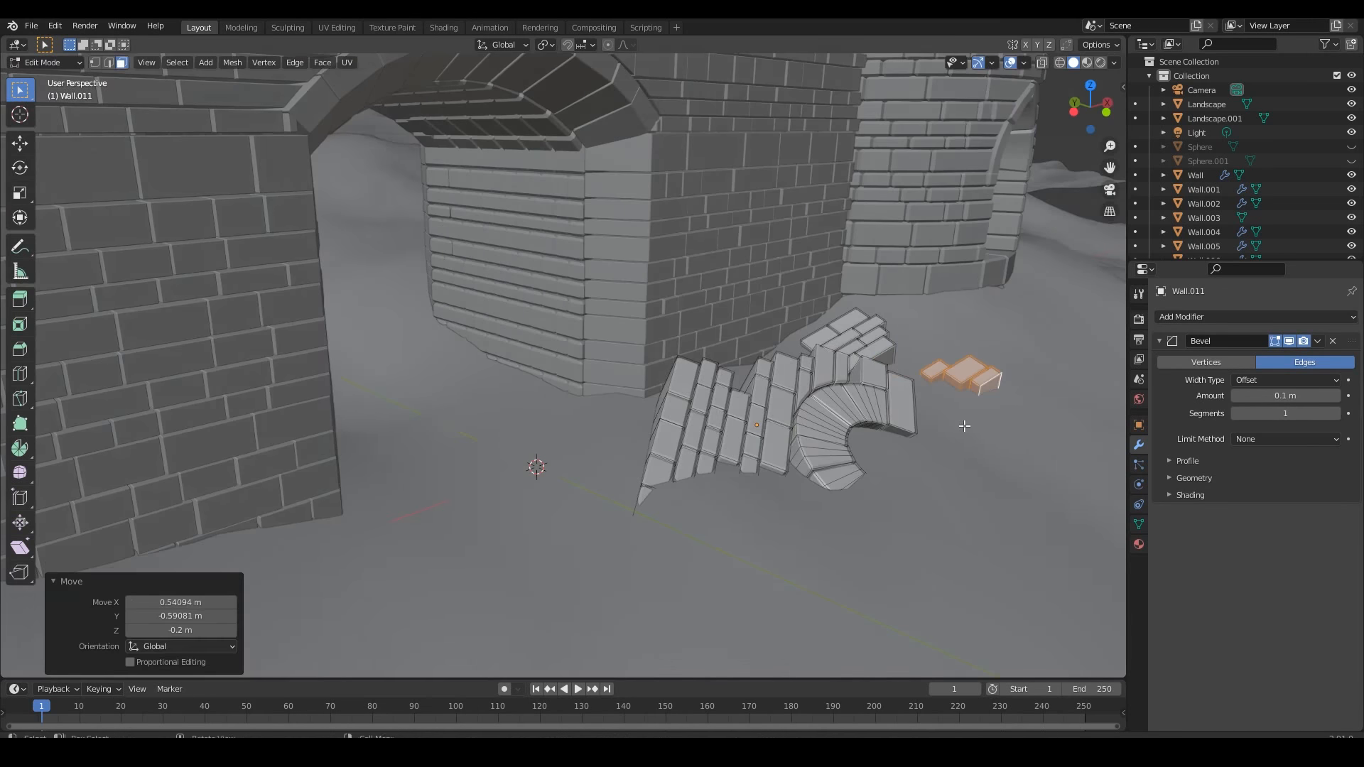
pyautogui.moveTo(959, 377); pyautogui.dragTo(934, 369, button='middle')
pyautogui.hotkey('alt', 'a')
pyautogui.press('l')
pyautogui.press('g')
pyautogui.click(1015, 402)
# Step: Rotate the middle loose block about 66° around Z, reposition it near the rubble and leave Edit Mode
pyautogui.click(972, 388)
pyautogui.press('l')
pyautogui.press('r')
pyautogui.press('z')
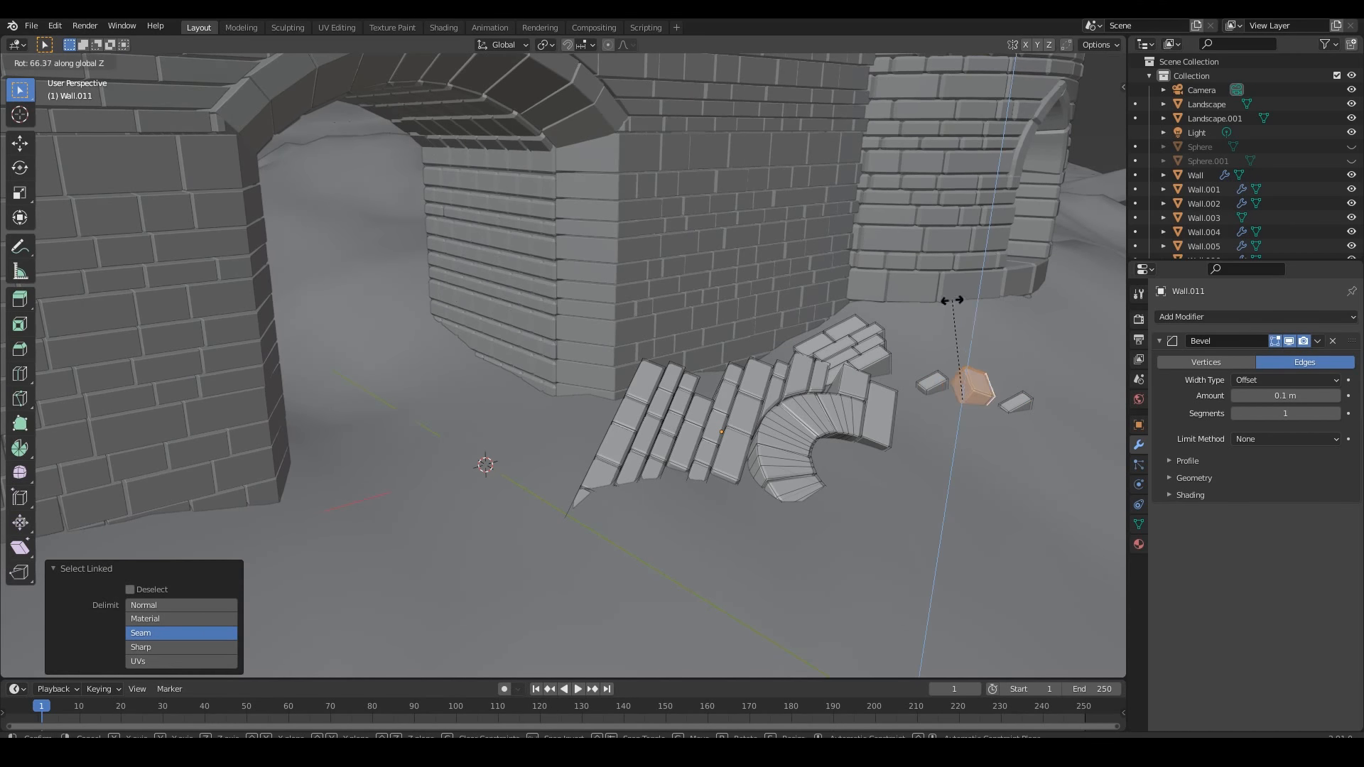
pyautogui.click(950, 301)
pyautogui.moveTo(950, 301); pyautogui.dragTo(897, 275, button='middle')
pyautogui.press('g')
pyautogui.click(817, 398)
pyautogui.press('Tab')
pyautogui.hotkey('alt', 'a')
# Step: Move a couple of linked blocks from the fragment's gateway end to the other side of the gateway and rotate them
pyautogui.scroll(-3, 692, 441)
pyautogui.moveTo(725, 313); pyautogui.dragTo(789, 319, button='middle')
pyautogui.press('Tab')
pyautogui.scroll(6, 685, 390)
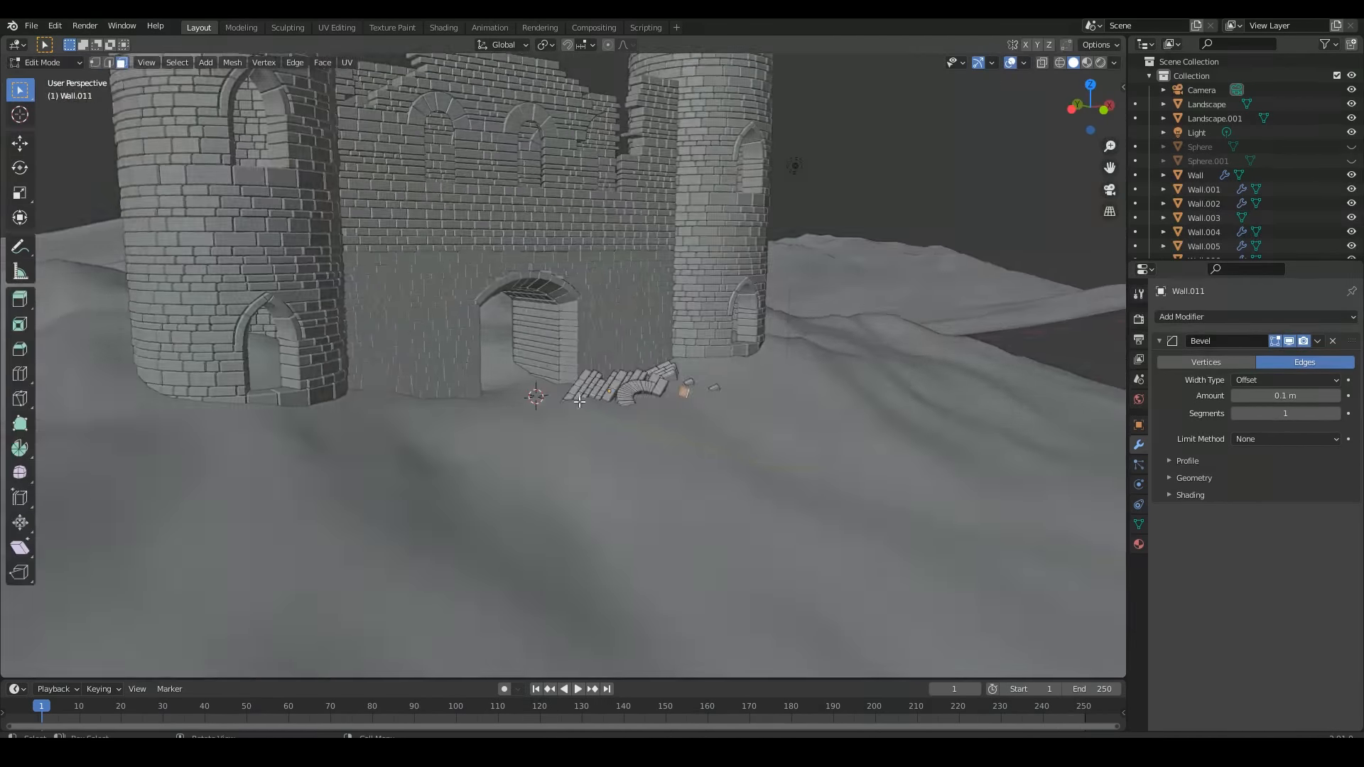
pyautogui.press('l')
pyautogui.moveTo(590, 415); pyautogui.dragTo(526, 416, button='middle')
pyautogui.press('g')
pyautogui.click(294, 422)
pyautogui.moveTo(294, 422); pyautogui.dragTo(396, 426, button='middle')
pyautogui.press('g')
pyautogui.click(441, 508)
pyautogui.press('r')
pyautogui.click(384, 379)
# Step: Rotate one block beyond the gateway 103° about Z, lower it into the ground and leave Edit Mode
pyautogui.press('l')
pyautogui.press('r')
pyautogui.press('z')
pyautogui.click(398, 409)
pyautogui.press('g')
pyautogui.press('z')
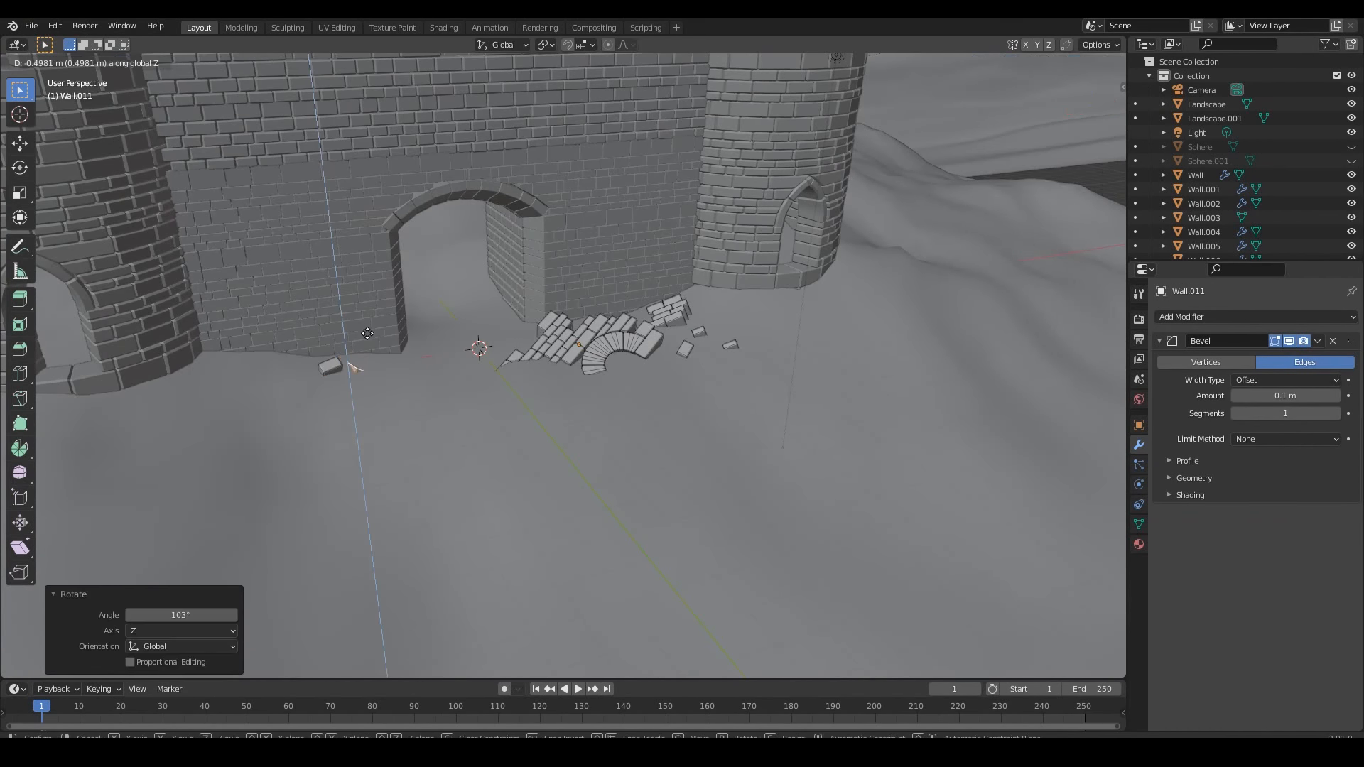
pyautogui.click(401, 405)
pyautogui.press('Tab')
# Step: Separate a patch of linked blocks from the crown of the intact right tower into its own object
pyautogui.scroll(-5, 497, 355)
pyautogui.moveTo(497, 355); pyautogui.dragTo(490, 326, button='middle')
pyautogui.keyDown('shift'); pyautogui.moveTo(779, 221); pyautogui.dragTo(639, 355, button='middle'); pyautogui.keyUp('shift')
pyautogui.scroll(1, 774, 292)
pyautogui.click(644, 210)
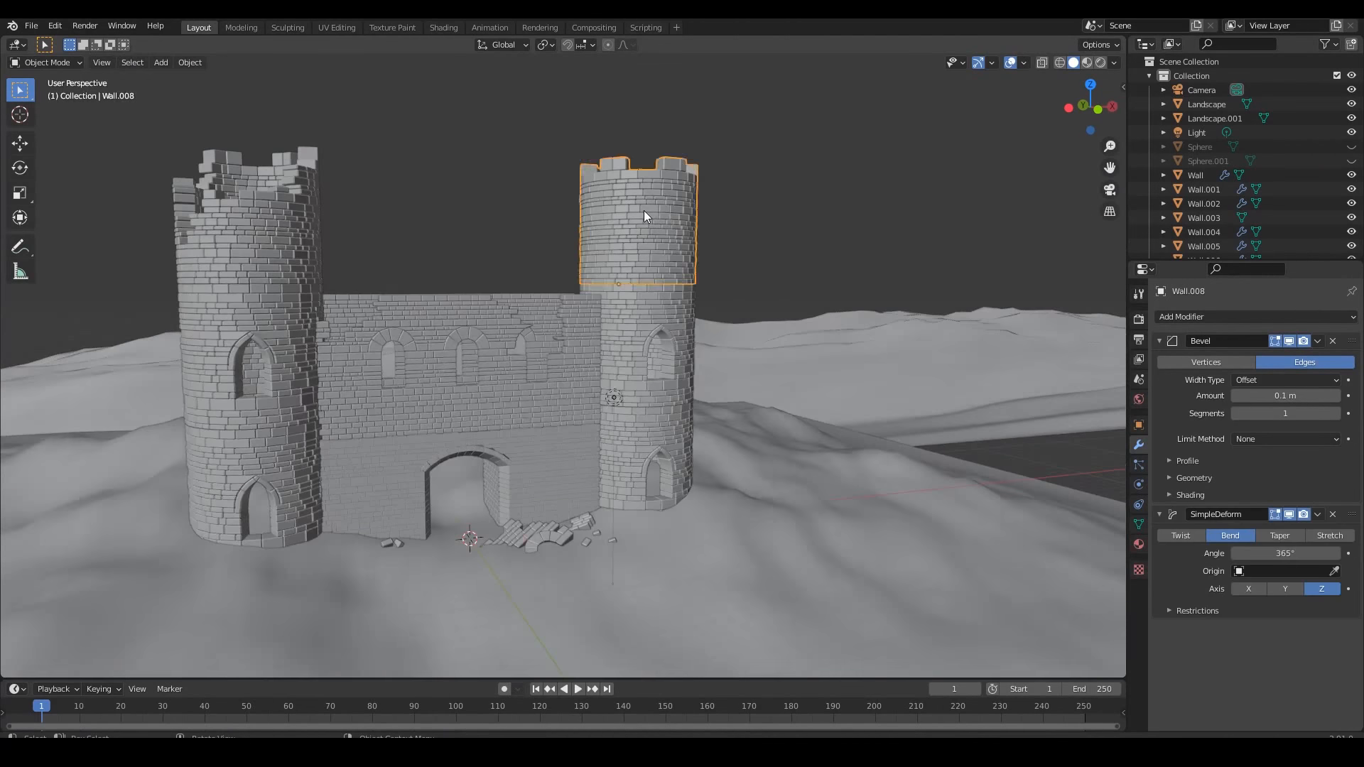
pyautogui.press('Tab')
pyautogui.moveTo(644, 210); pyautogui.dragTo(710, 206, button='middle')
pyautogui.click(619, 193)
pyautogui.press('l')
pyautogui.press('l')
pyautogui.press('l')
pyautogui.press('l')
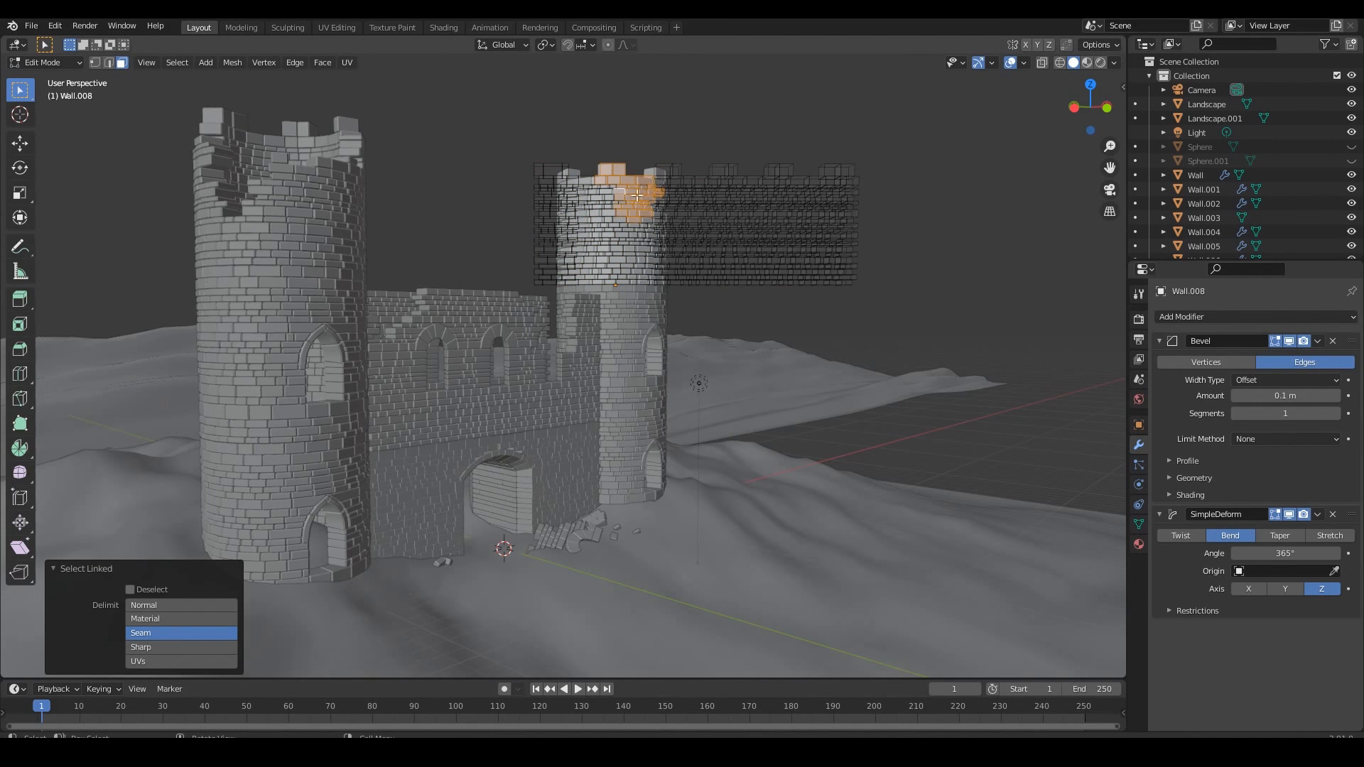
pyautogui.press('p')
pyautogui.click(616, 213)
# Step: Leave Edit Mode, select the separated crown piece and remove its SimpleDeform modifier
pyautogui.press('Tab')
pyautogui.moveTo(686, 238); pyautogui.dragTo(568, 191, button='middle')
pyautogui.click(629, 200)
pyautogui.click(1333, 515)
# Step: Move the crown piece down to the right tower's base and rotate it to lie on the ground as rubble
pyautogui.press('g')
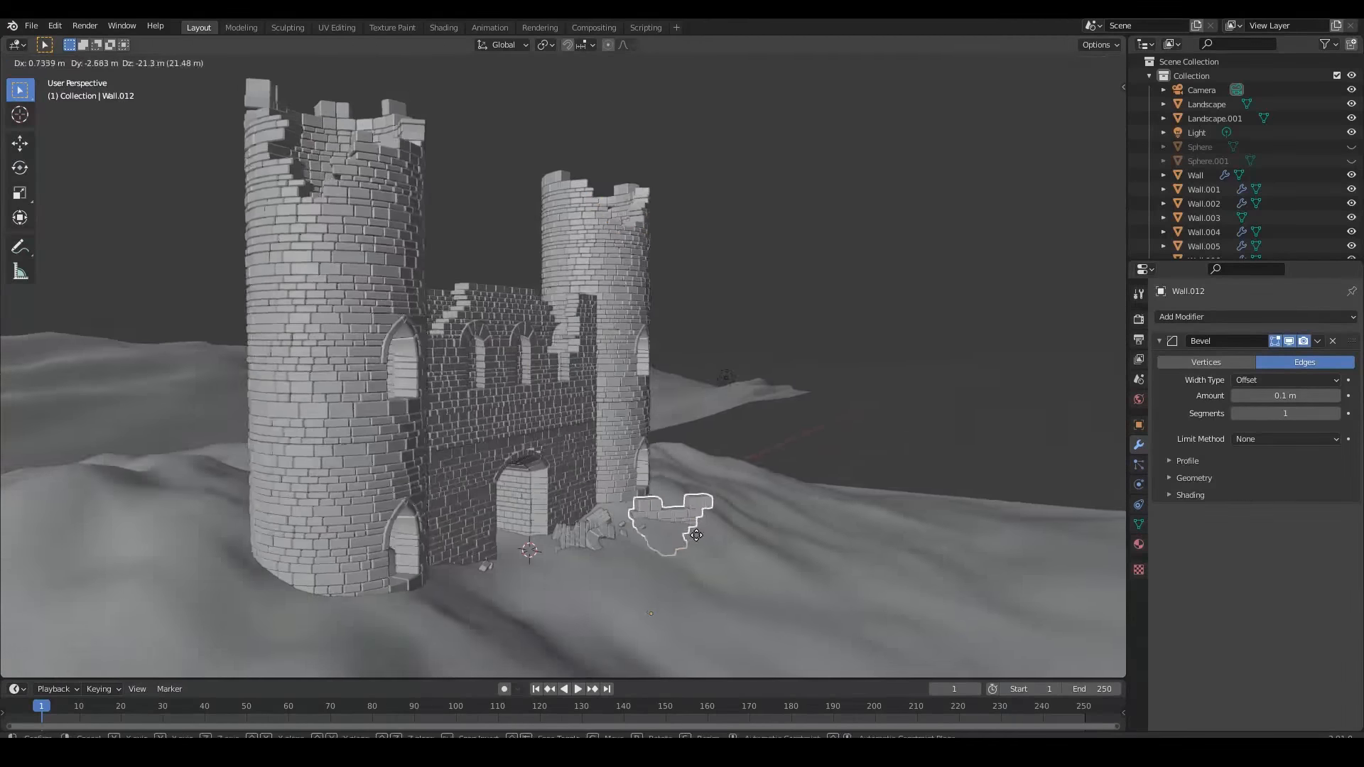
pyautogui.click(675, 497)
pyautogui.press('r')
pyautogui.click(694, 466)
pyautogui.press('g')
pyautogui.click(682, 490)
pyautogui.press('r')
pyautogui.click(744, 644)
pyautogui.press('g')
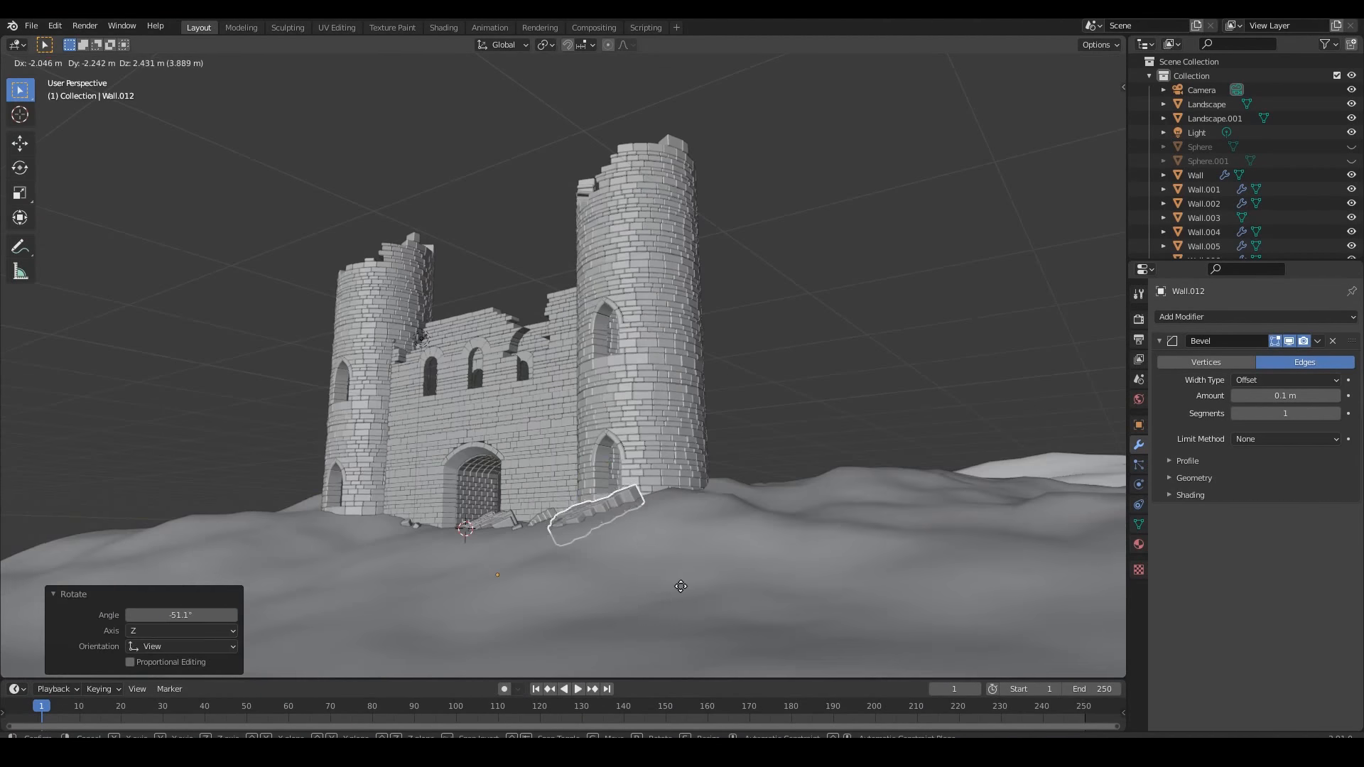
pyautogui.click(679, 579)
# Step: In Edit Mode, break linked blocks off the crown rubble's outer edge by rotating them and moving them beside the pile
pyautogui.moveTo(680, 568); pyautogui.dragTo(711, 426, button='middle')
pyautogui.scroll(4, 757, 531)
pyautogui.press('Tab')
pyautogui.press('l')
pyautogui.press('l')
pyautogui.press('l')
pyautogui.press('l')
pyautogui.press('r')
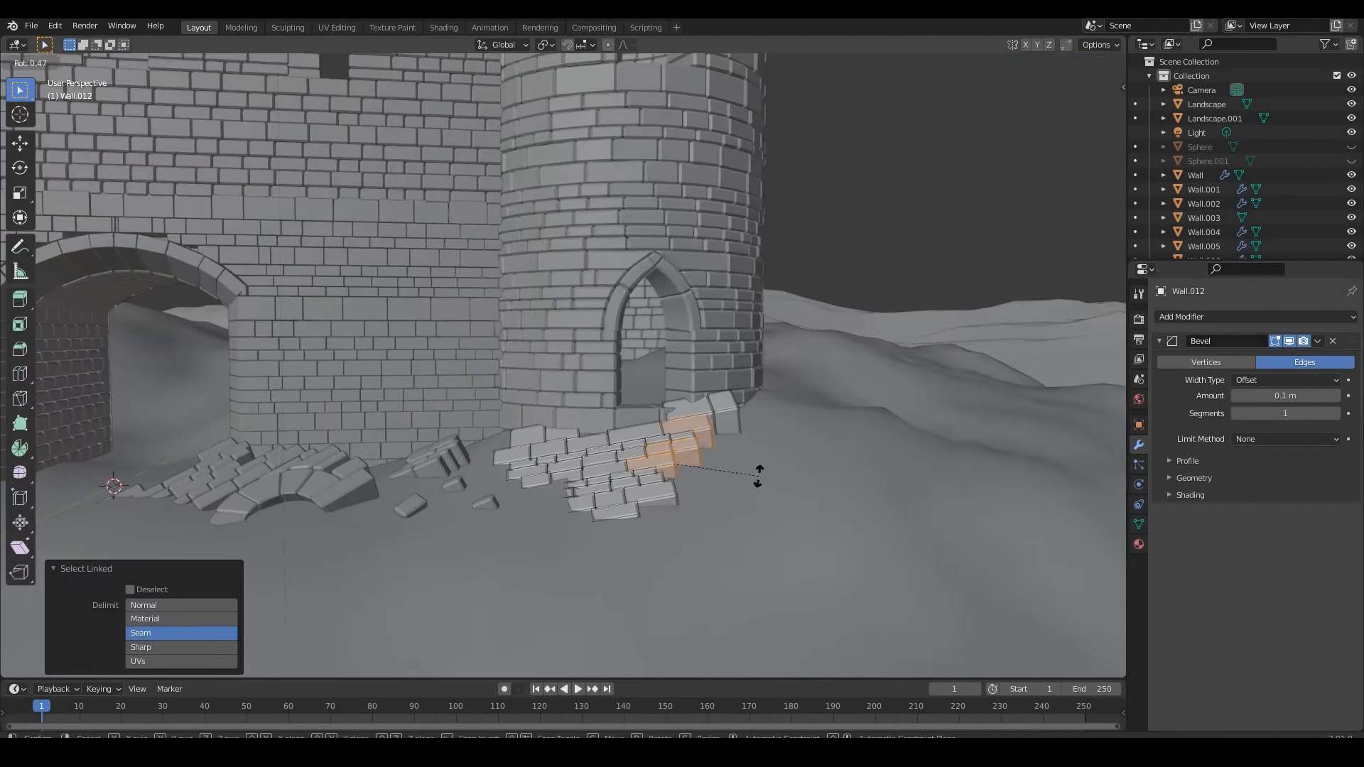
pyautogui.click(762, 506)
pyautogui.press('g')
pyautogui.click(813, 514)
pyautogui.click(813, 514)
pyautogui.scroll(-6, 810, 497)
pyautogui.press('Tab')
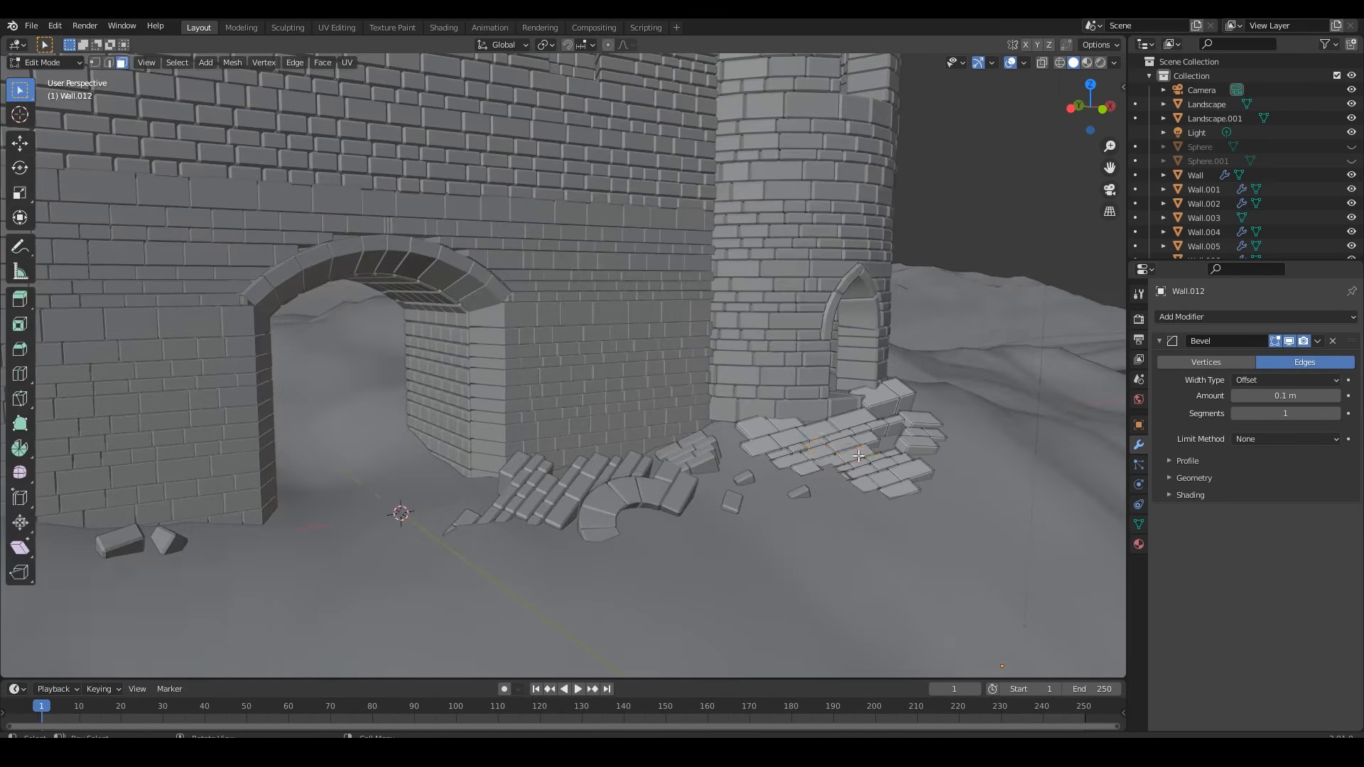
pyautogui.press('g')
pyautogui.scroll(-10, 839, 301)
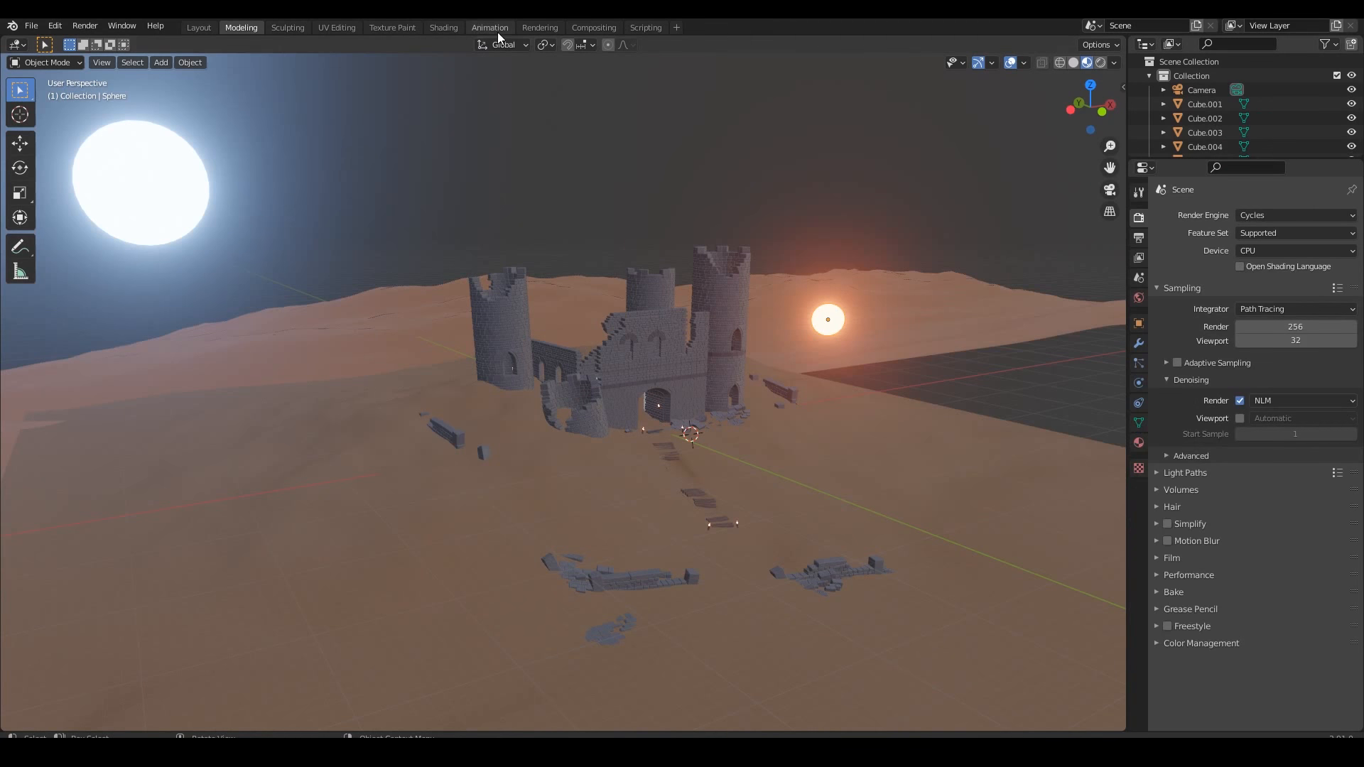
# Step: Look at the castle's render result and open the Shading workspace with the torch flame's material nodes
pyautogui.click(534, 27)
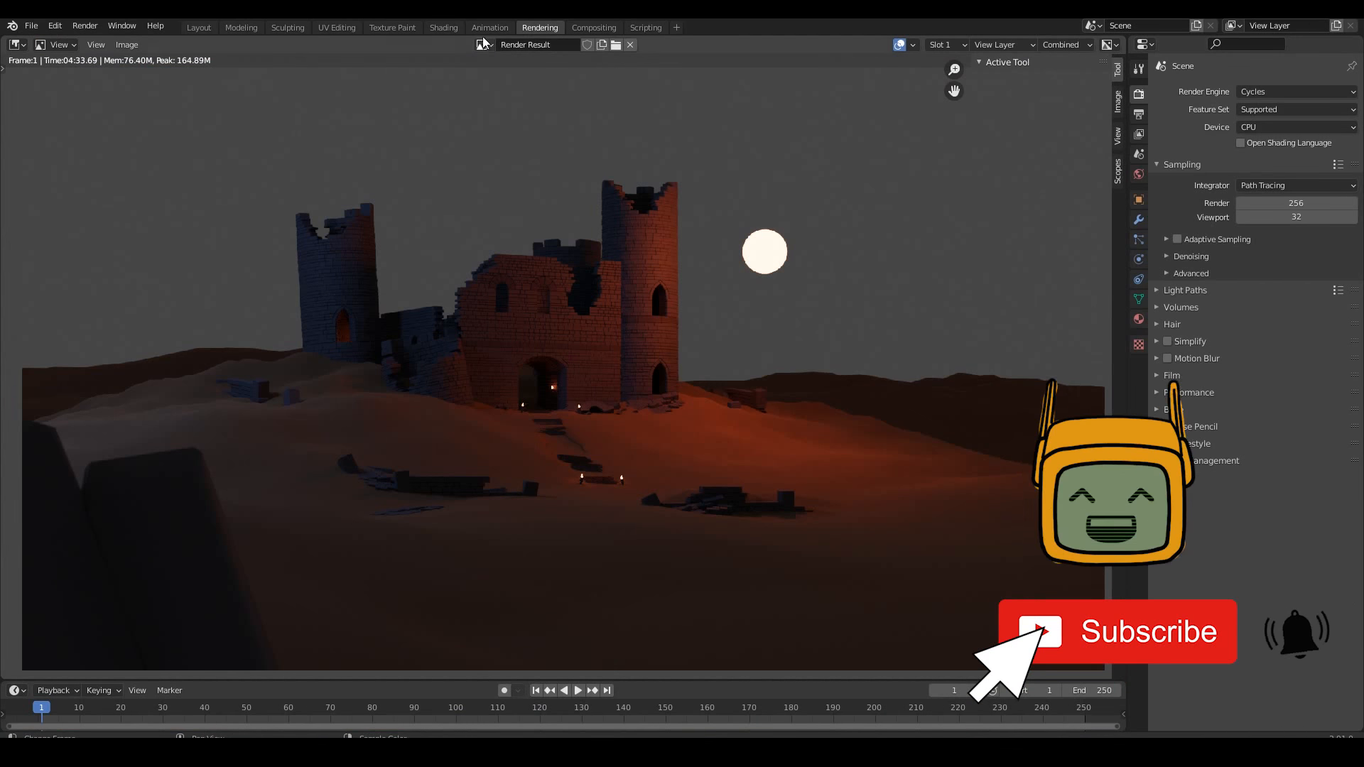
pyautogui.click(443, 27)
pyautogui.press('Home')
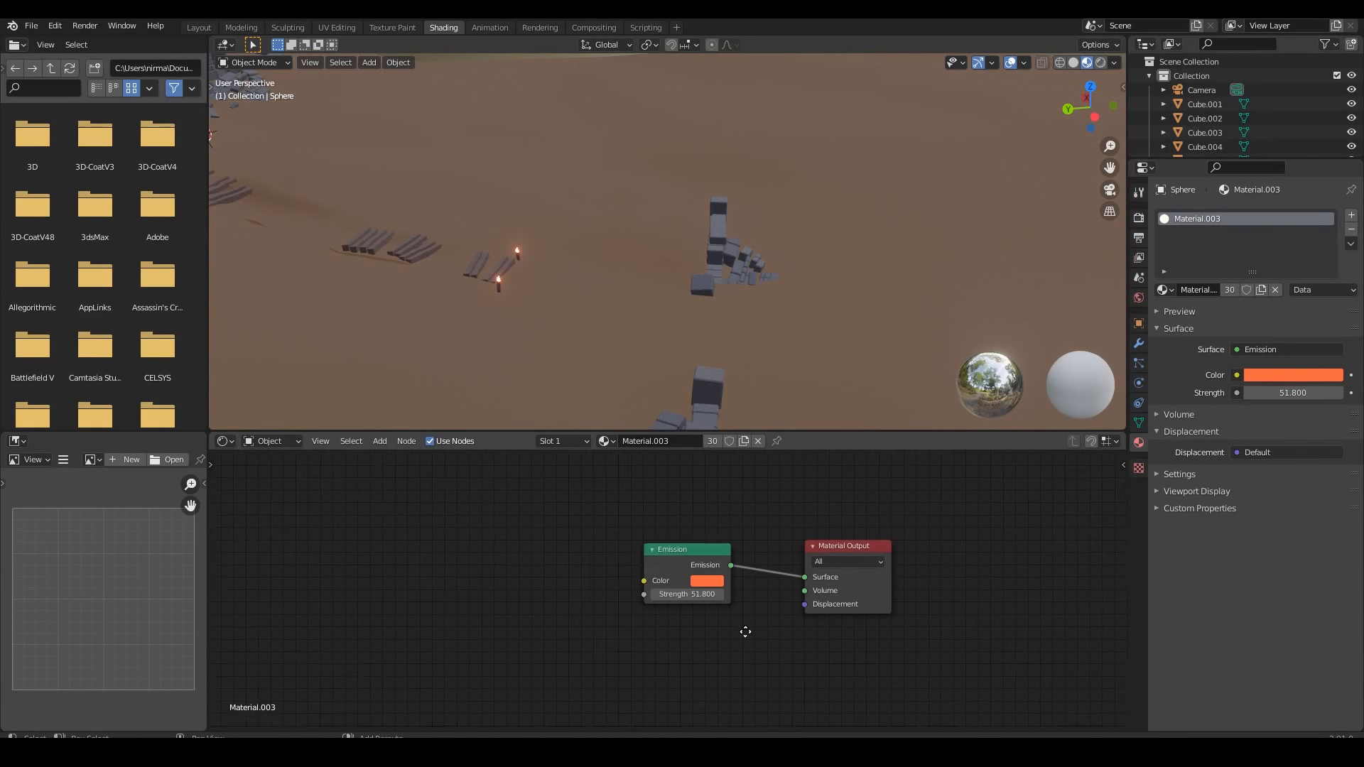
# Step: Add a spare Emission node to the torch flame's material and delete it
pyautogui.moveTo(607, 558); pyautogui.dragTo(606, 552)
pyautogui.hotkey('shift', 'a')
pyautogui.click(390, 531)
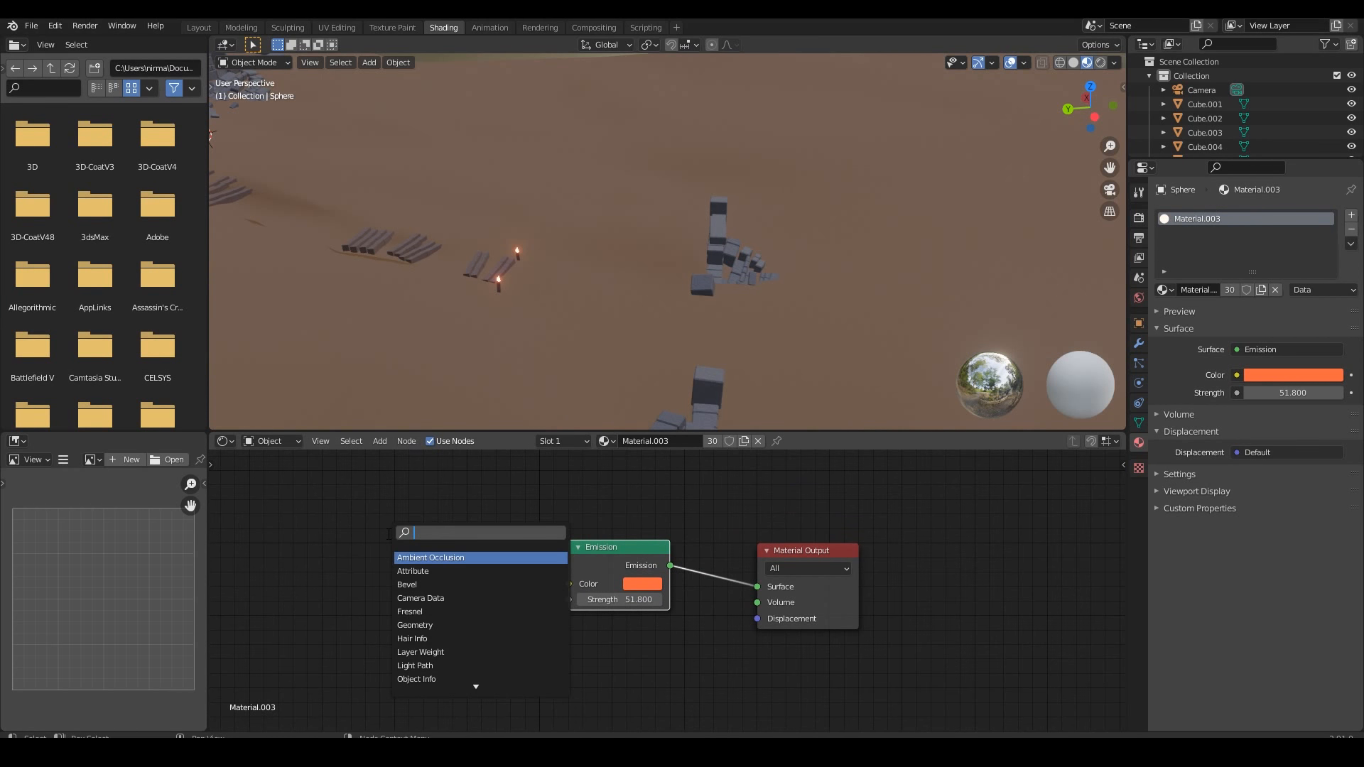
pyautogui.write('emi')
pyautogui.click(410, 558)
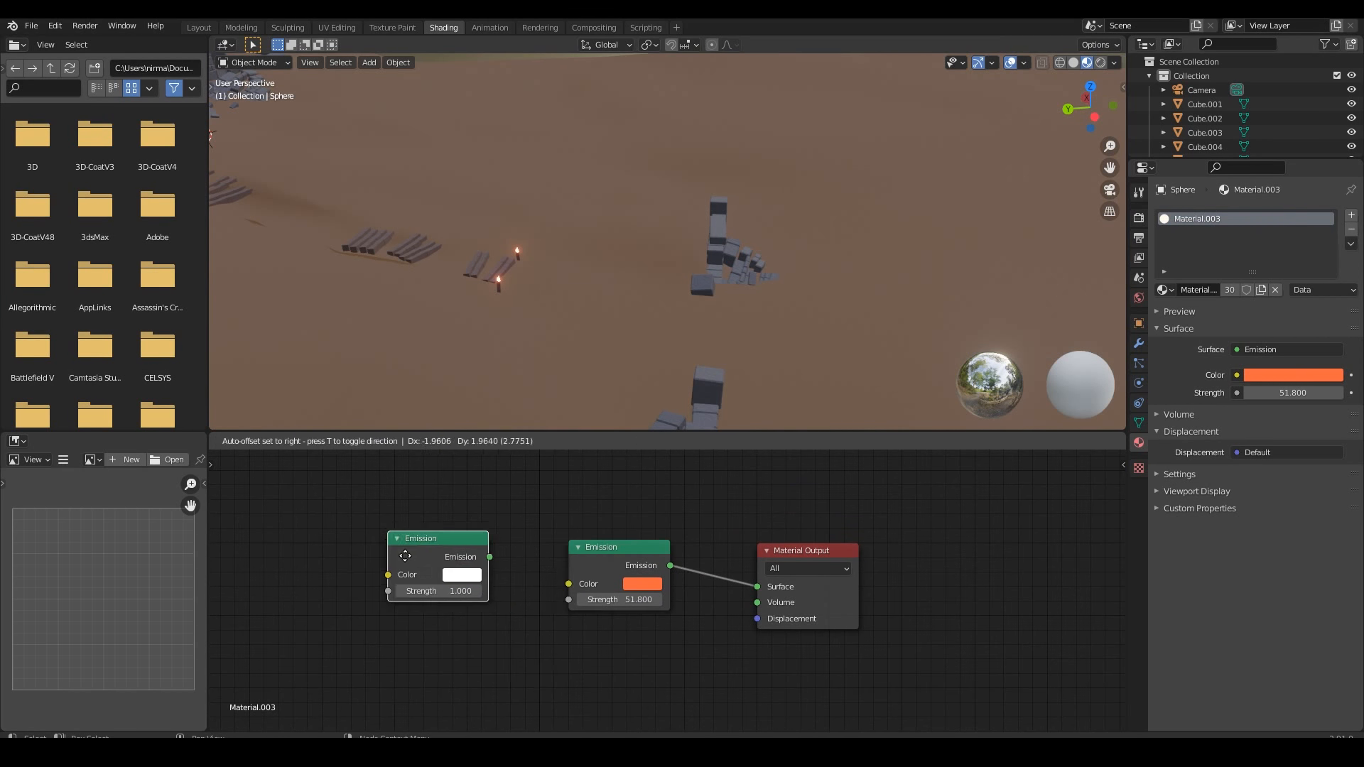
pyautogui.press('x')
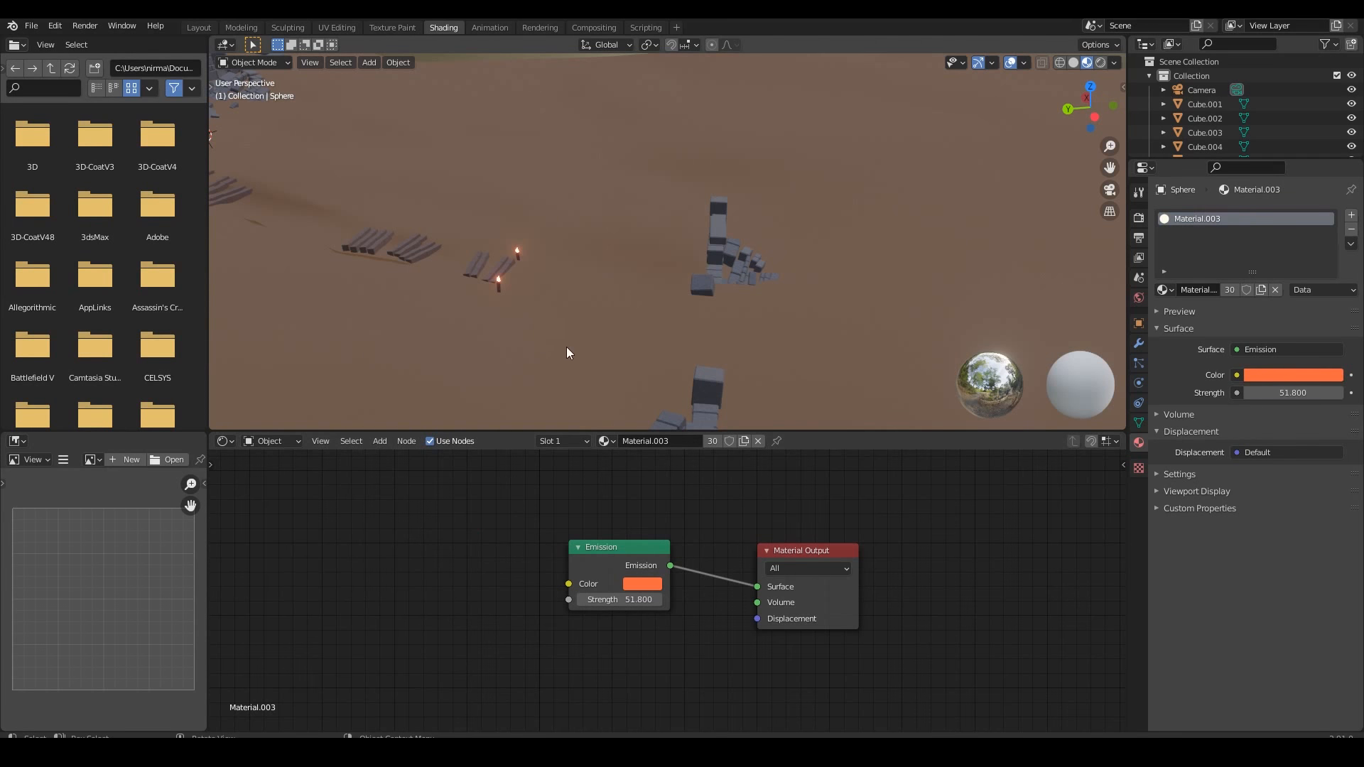
# Step: Select the large blue-white glowing sphere and examine its Emission material and its place in the scene
pyautogui.moveTo(565, 346); pyautogui.dragTo(661, 300, button='middle')
pyautogui.scroll(-10, 621, 244)
pyautogui.click(560, 215)
pyautogui.moveTo(594, 595); pyautogui.dragTo(642, 581)
pyautogui.moveTo(794, 224); pyautogui.dragTo(710, 253, button='middle')
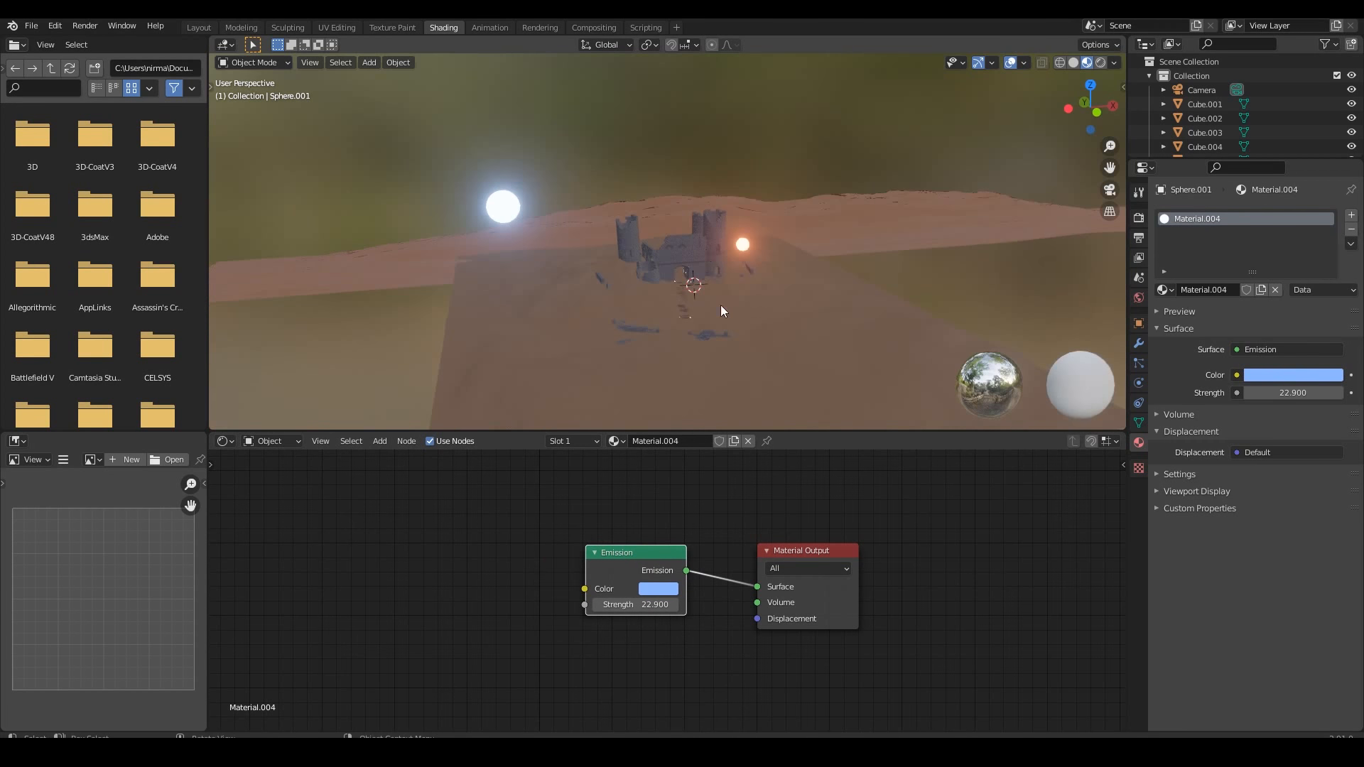
pyautogui.scroll(6, 719, 327)
pyautogui.keyDown('shift'); pyautogui.moveTo(718, 335); pyautogui.dragTo(732, 277, button='middle'); pyautogui.keyUp('shift')
# Step: Examine both landscape materials, moving the background landscape's ColorRamp node closer to its Principled BSDF
pyautogui.click(776, 346)
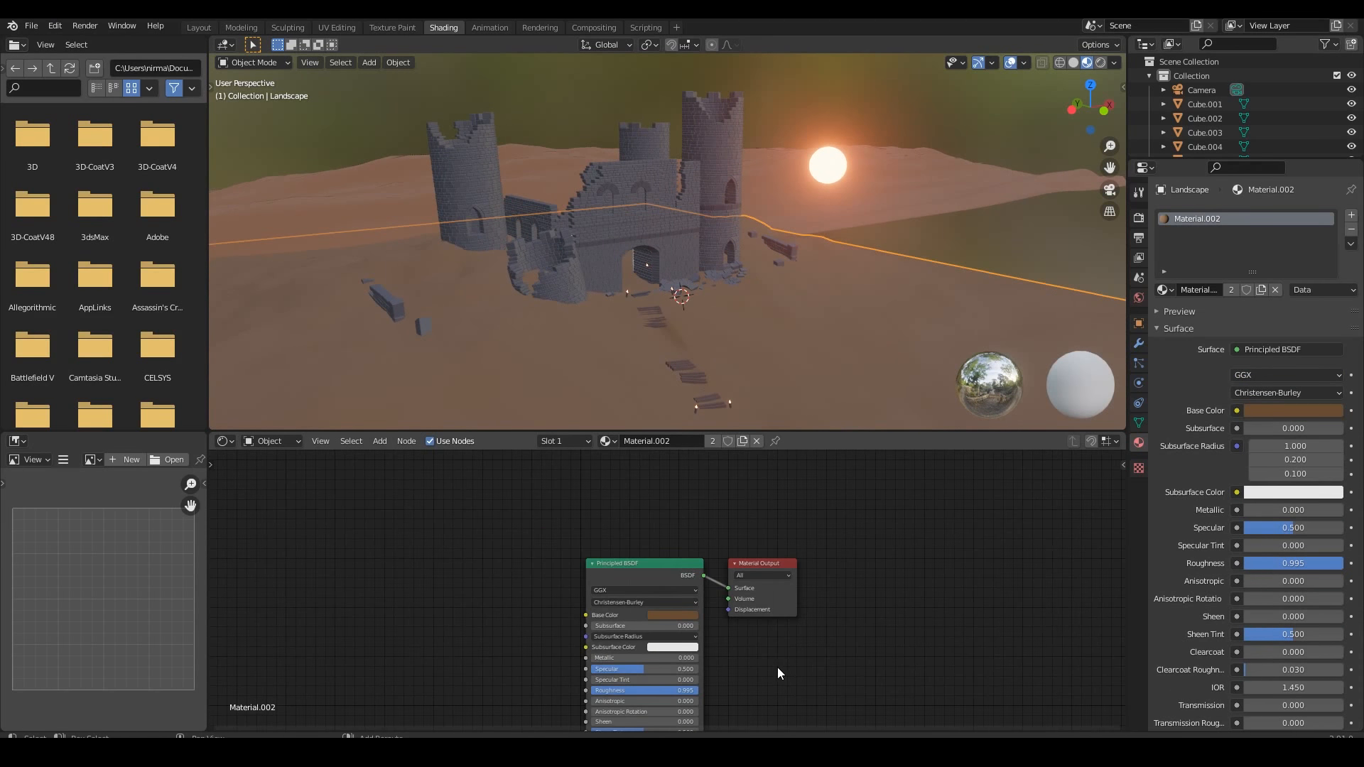
pyautogui.click(852, 310)
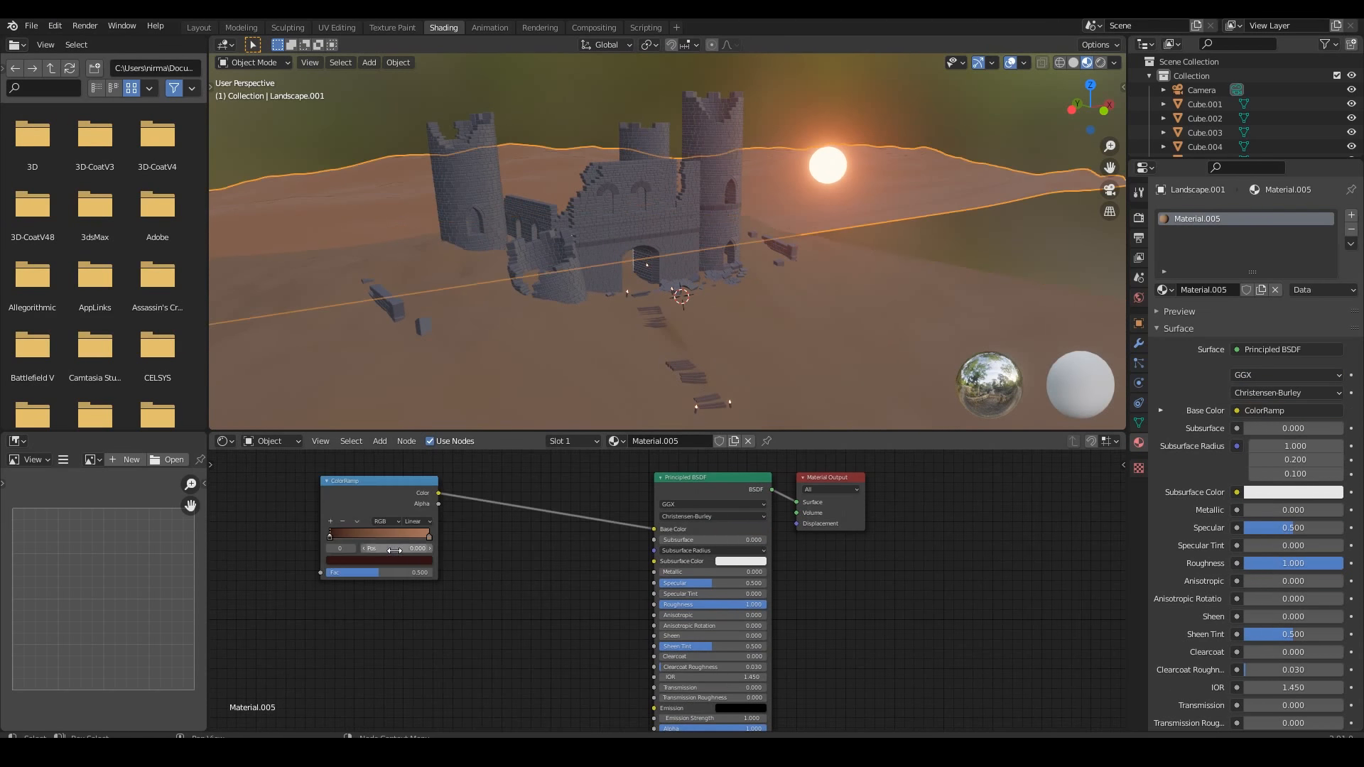
pyautogui.moveTo(409, 495); pyautogui.dragTo(552, 506)
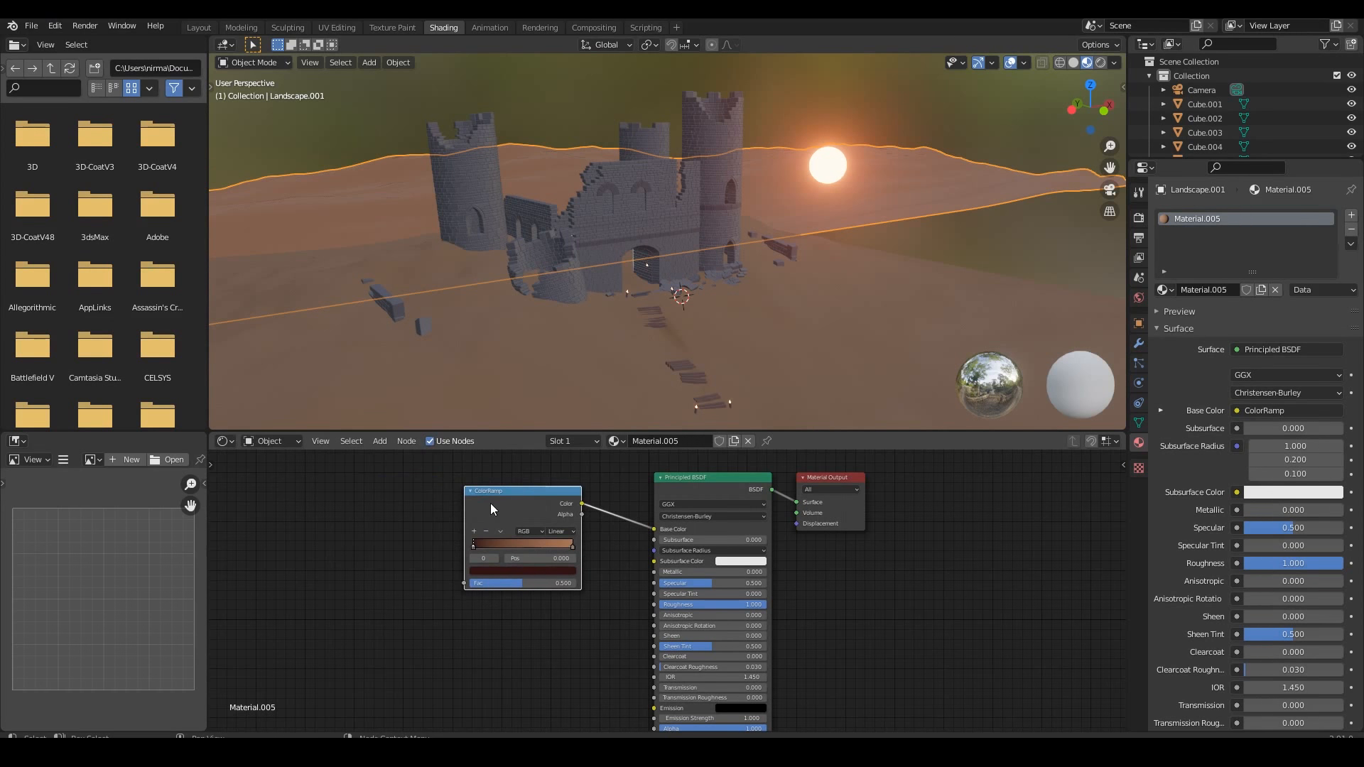
pyautogui.scroll(3, 492, 495)
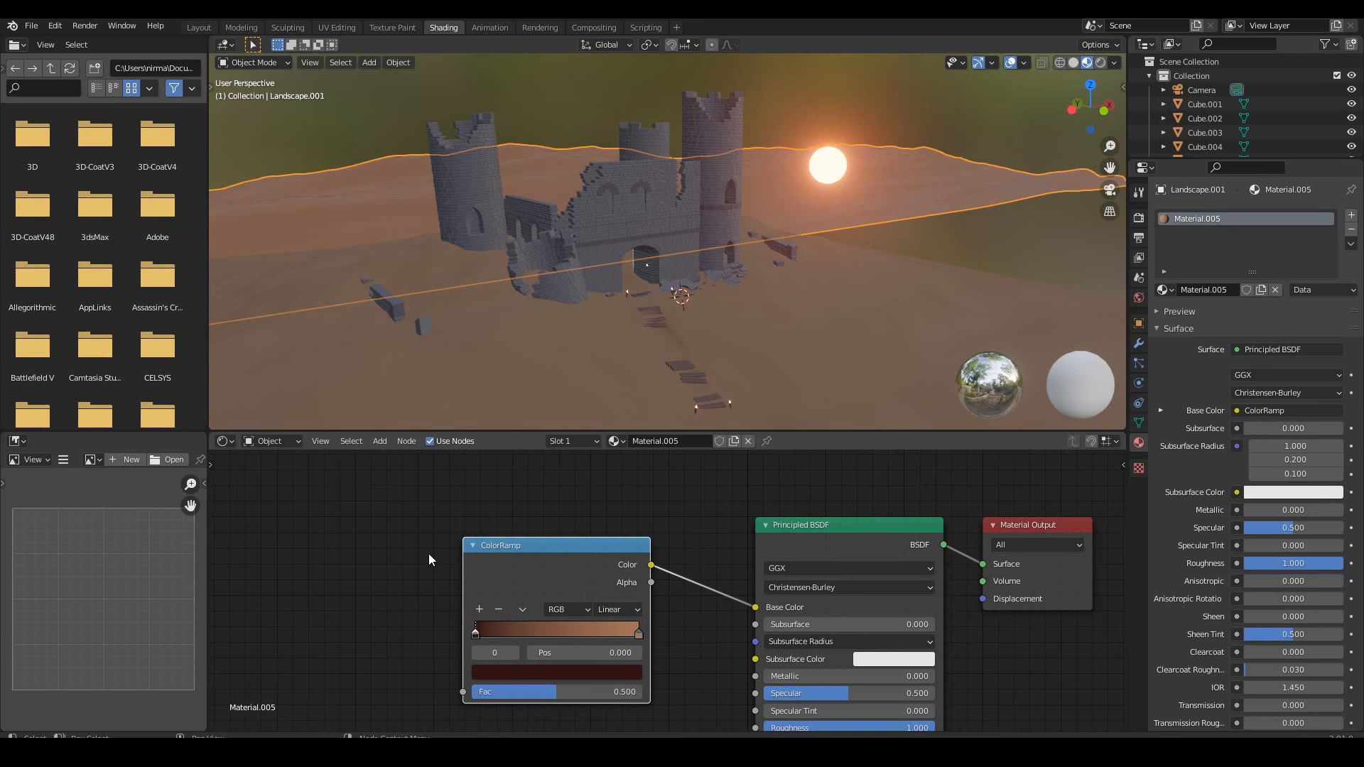
pyautogui.scroll(-3, 451, 556)
pyautogui.scroll(-1, 651, 615)
pyautogui.moveTo(662, 620); pyautogui.dragTo(604, 549, button='middle')
pyautogui.moveTo(802, 307); pyautogui.dragTo(723, 293, button='middle')
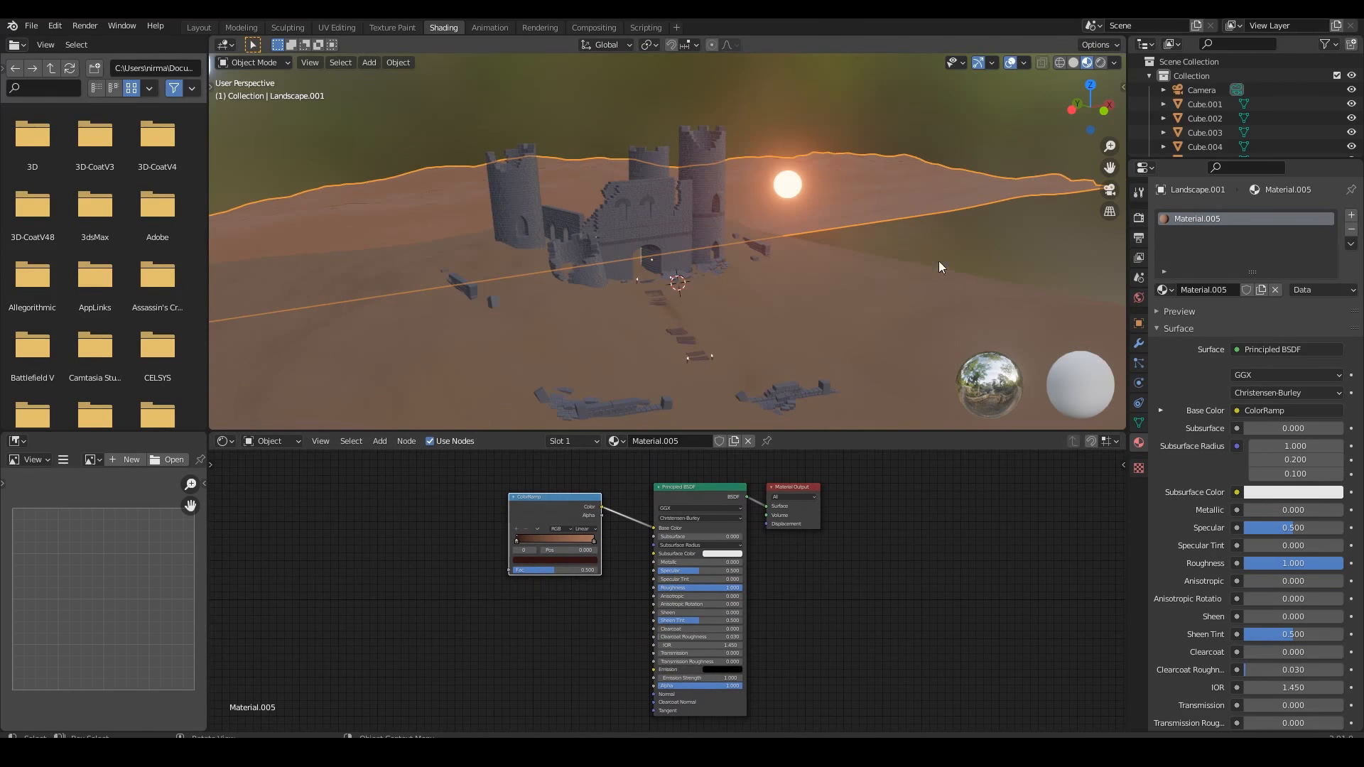
pyautogui.moveTo(864, 313); pyautogui.dragTo(748, 246, button='middle')
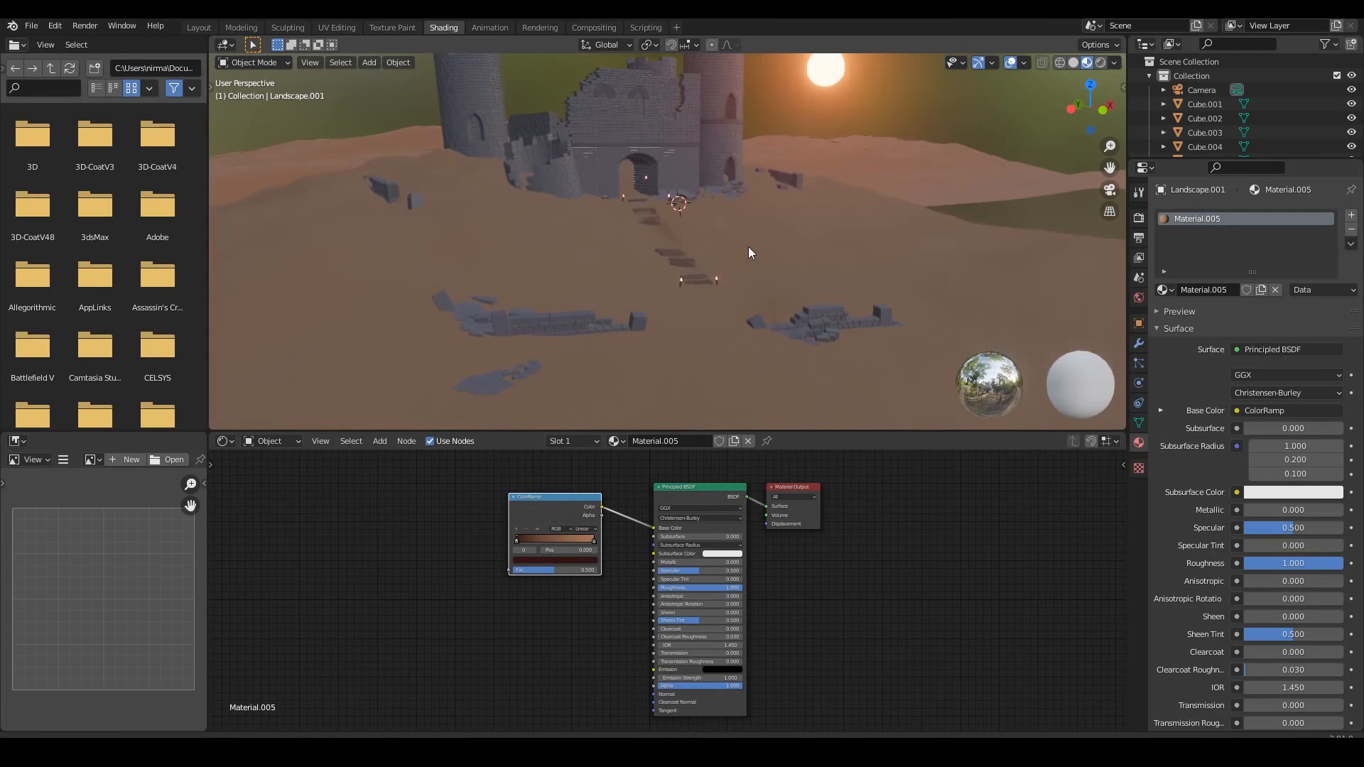
# Step: Select the foreground landscape and add a Bump node beside the Principled BSDF in its material
pyautogui.click(775, 250)
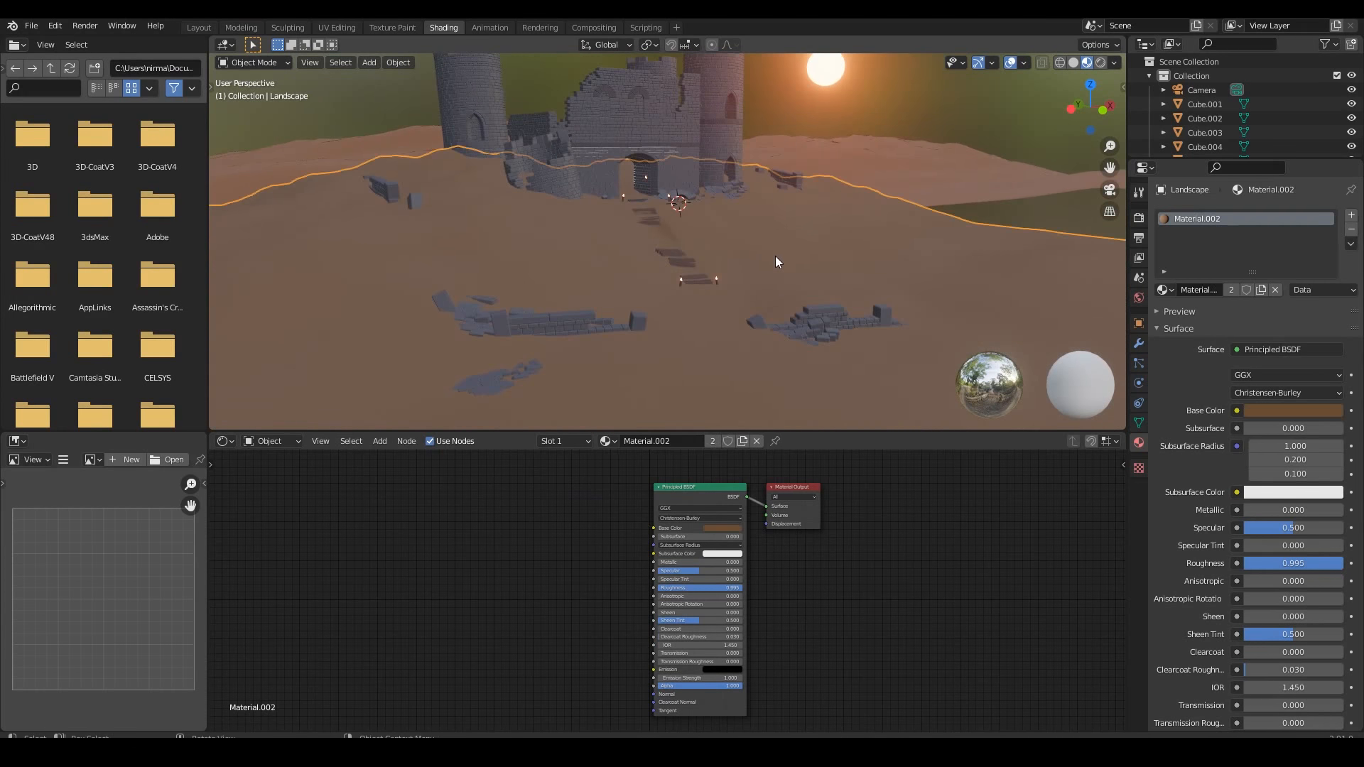
pyautogui.hotkey('shift', 'a')
pyautogui.click(390, 544)
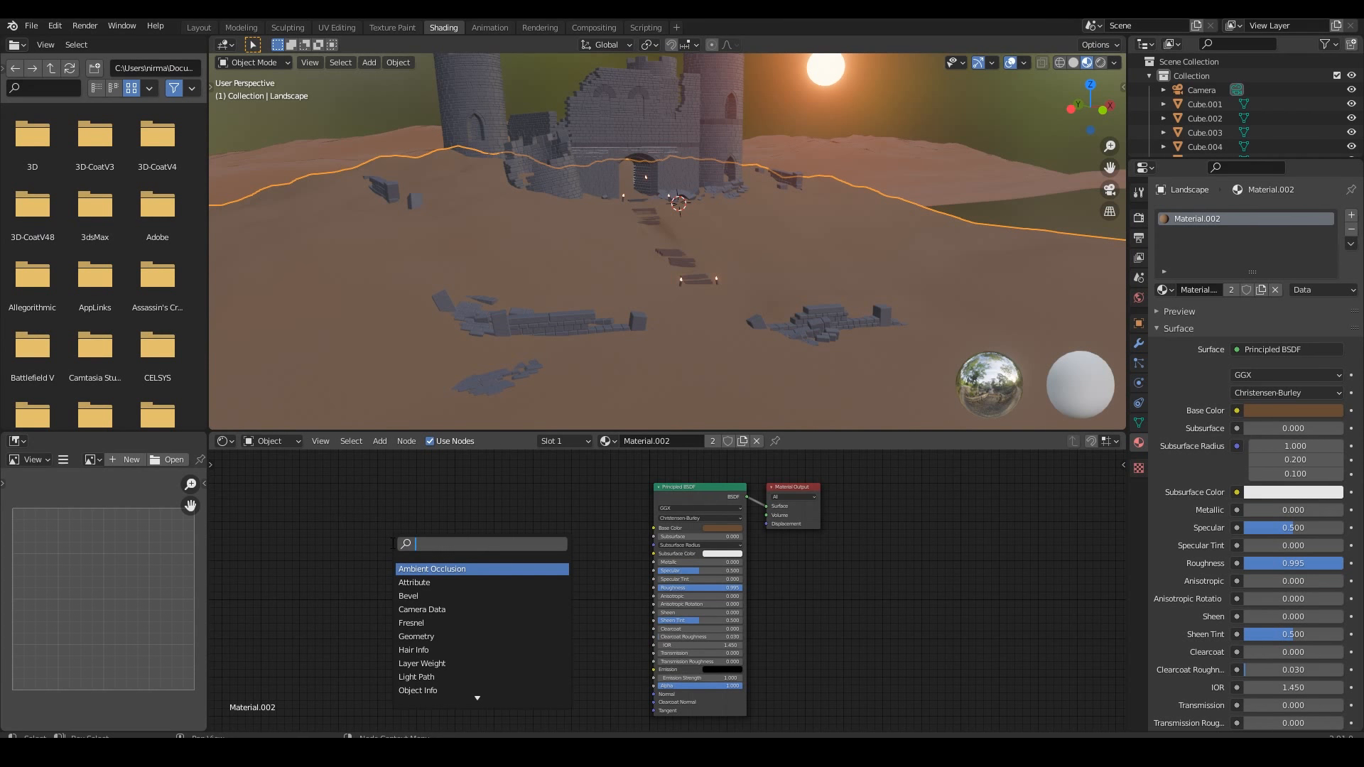
pyautogui.write('bum')
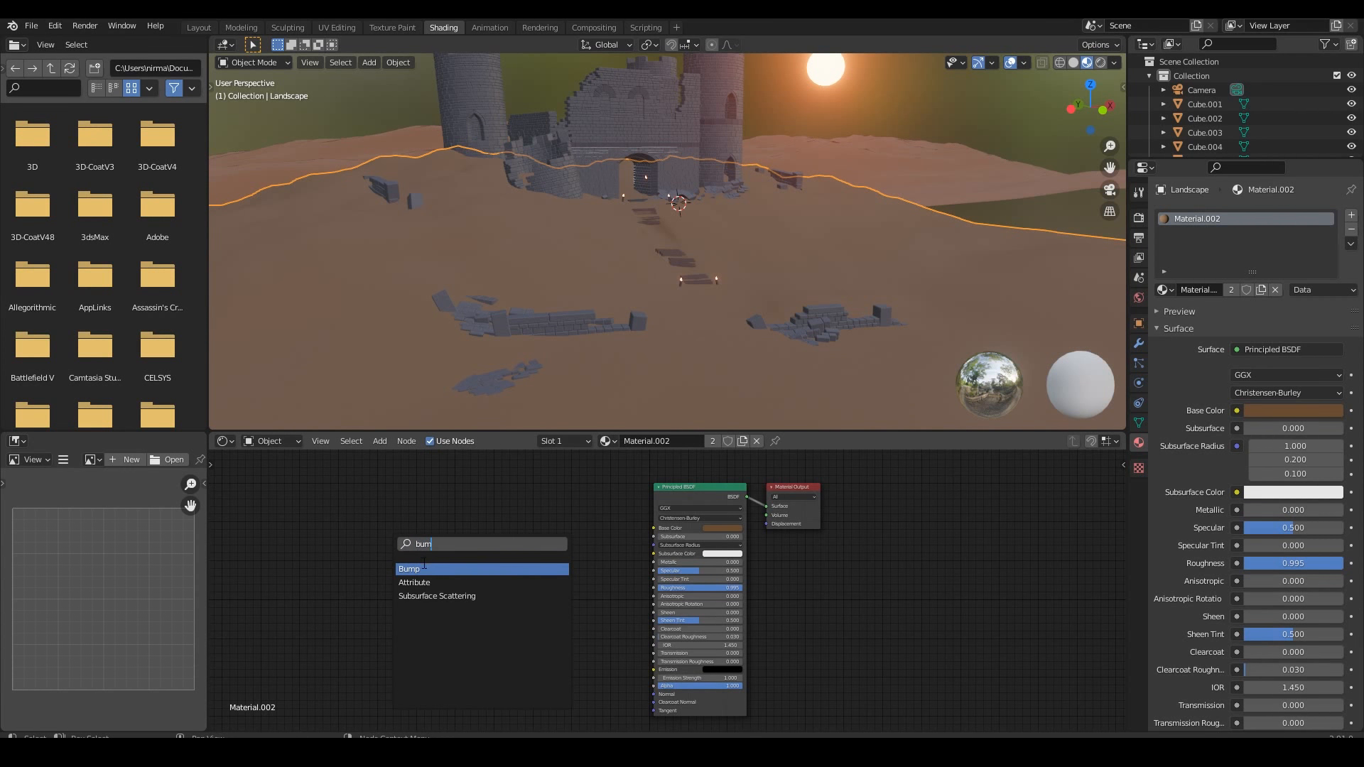
pyautogui.click(424, 568)
pyautogui.click(551, 640)
# Step: Add a Noise Texture node to the landscape material and attach Mapping and Texture Coordinate nodes to it
pyautogui.hotkey('shift', 'a')
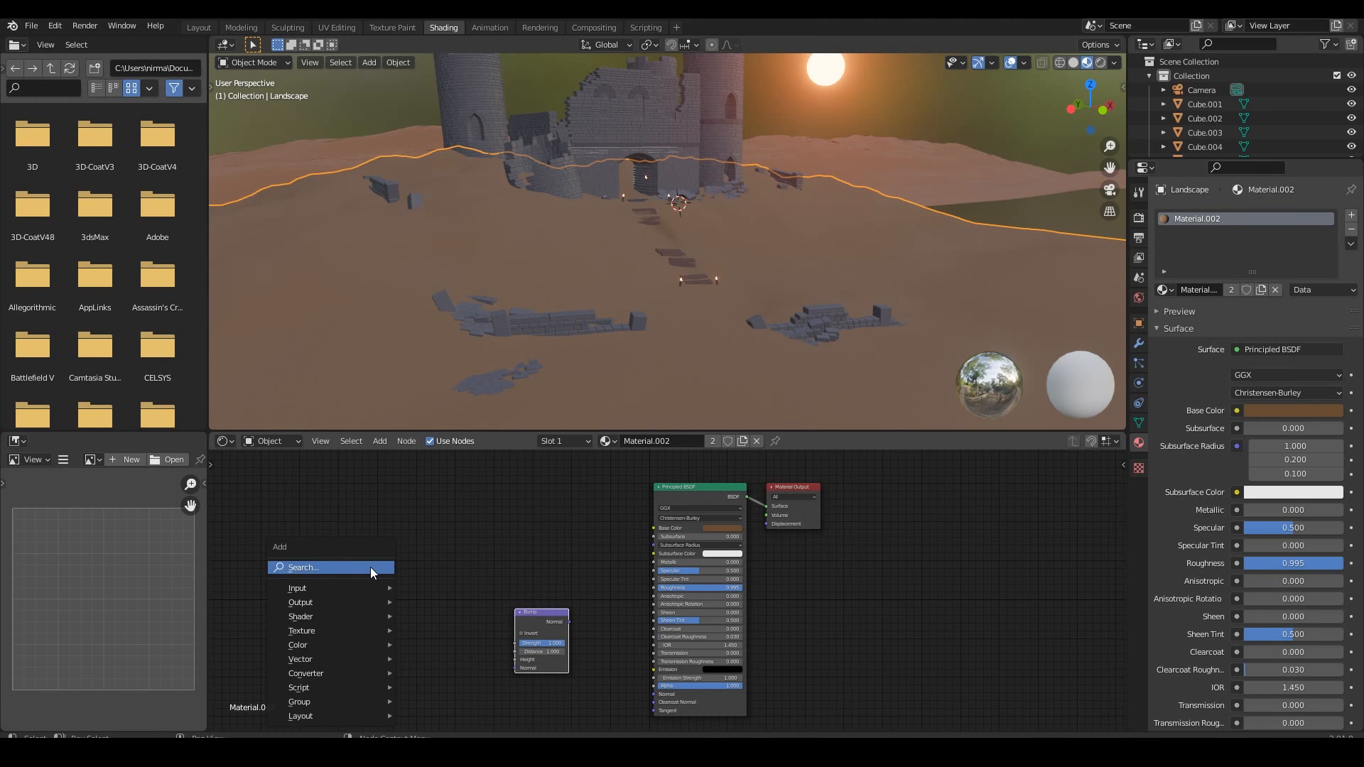
pyautogui.click(370, 566)
pyautogui.write('noi')
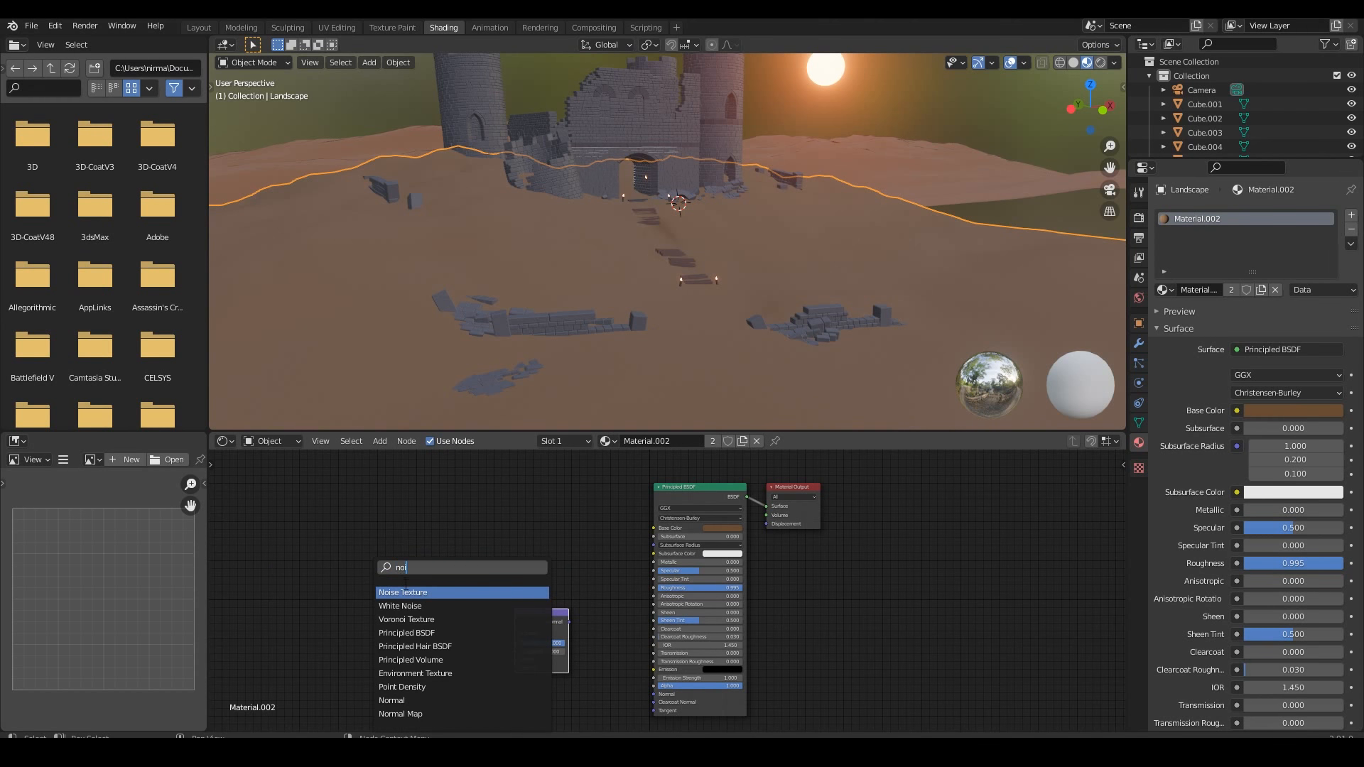
pyautogui.click(406, 590)
pyautogui.click(389, 591)
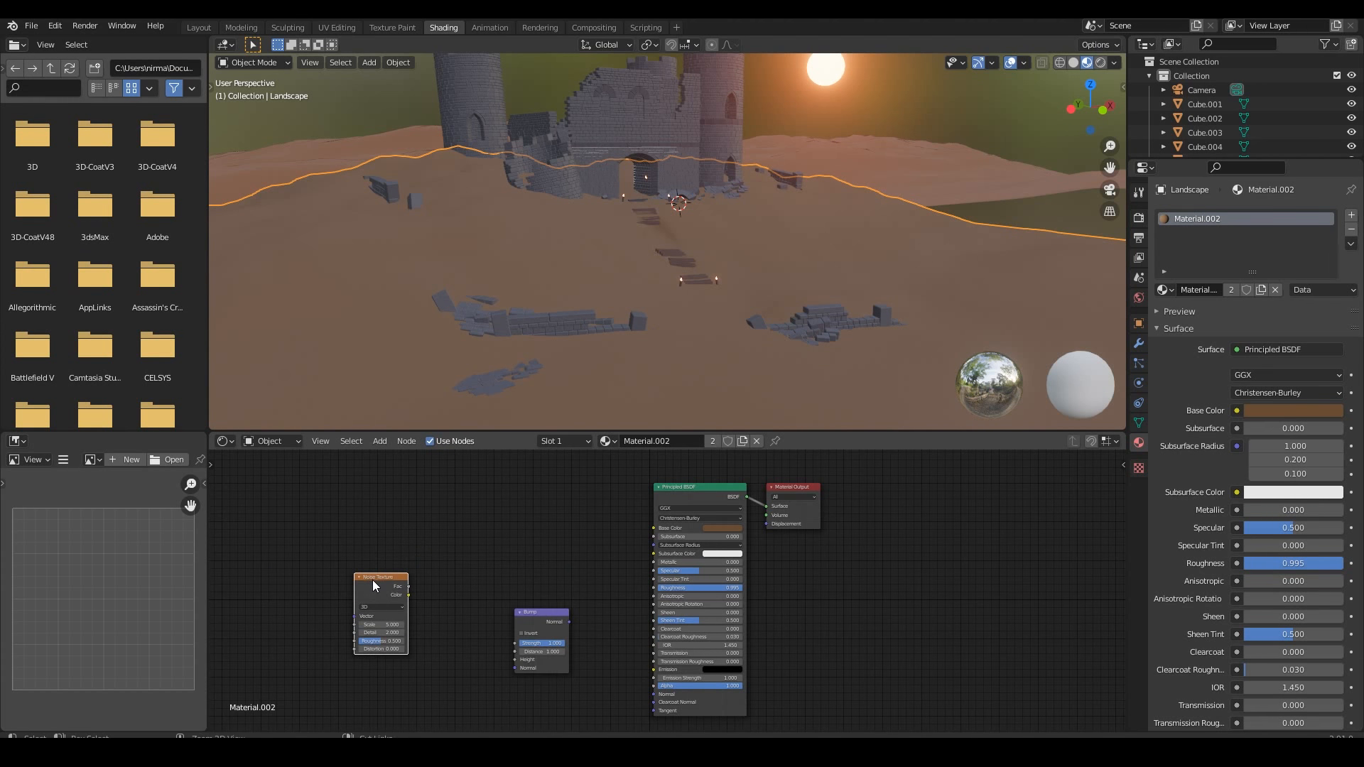
pyautogui.hotkey('ctrl', 't')
# Step: Feed Object coordinates into the Mapping node and connect the Noise Texture's Color through Bump to the Principled BSDF's Normal
pyautogui.press('g')
pyautogui.click(495, 591)
pyautogui.moveTo(495, 592); pyautogui.dragTo(664, 559, button='middle')
pyautogui.moveTo(389, 573); pyautogui.dragTo(411, 562)
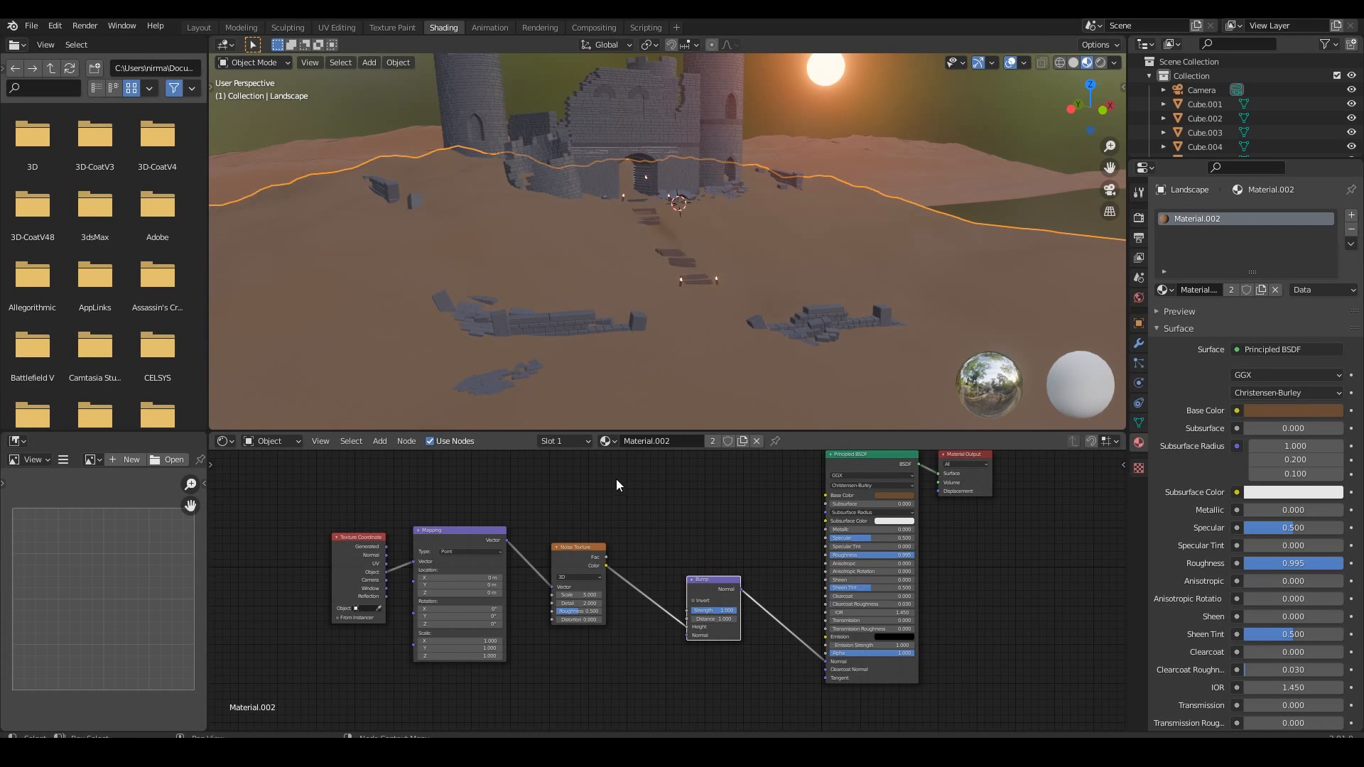
# Step: Adjust the Noise Texture's scale and raise its detail to refine the bumps on the foreground ground
pyautogui.scroll(2, 669, 359)
pyautogui.moveTo(670, 355); pyautogui.dragTo(670, 456, button='middle')
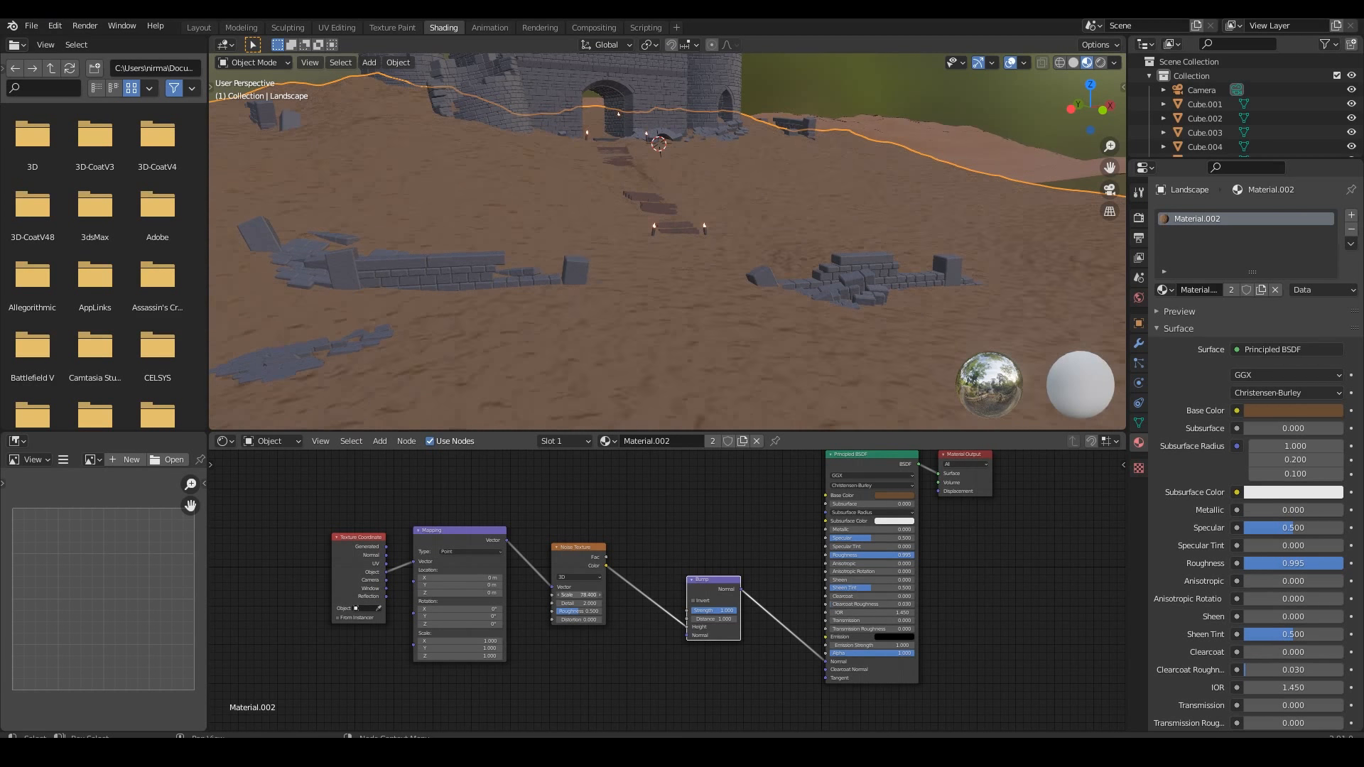
pyautogui.moveTo(579, 595); pyautogui.dragTo(488, 594)
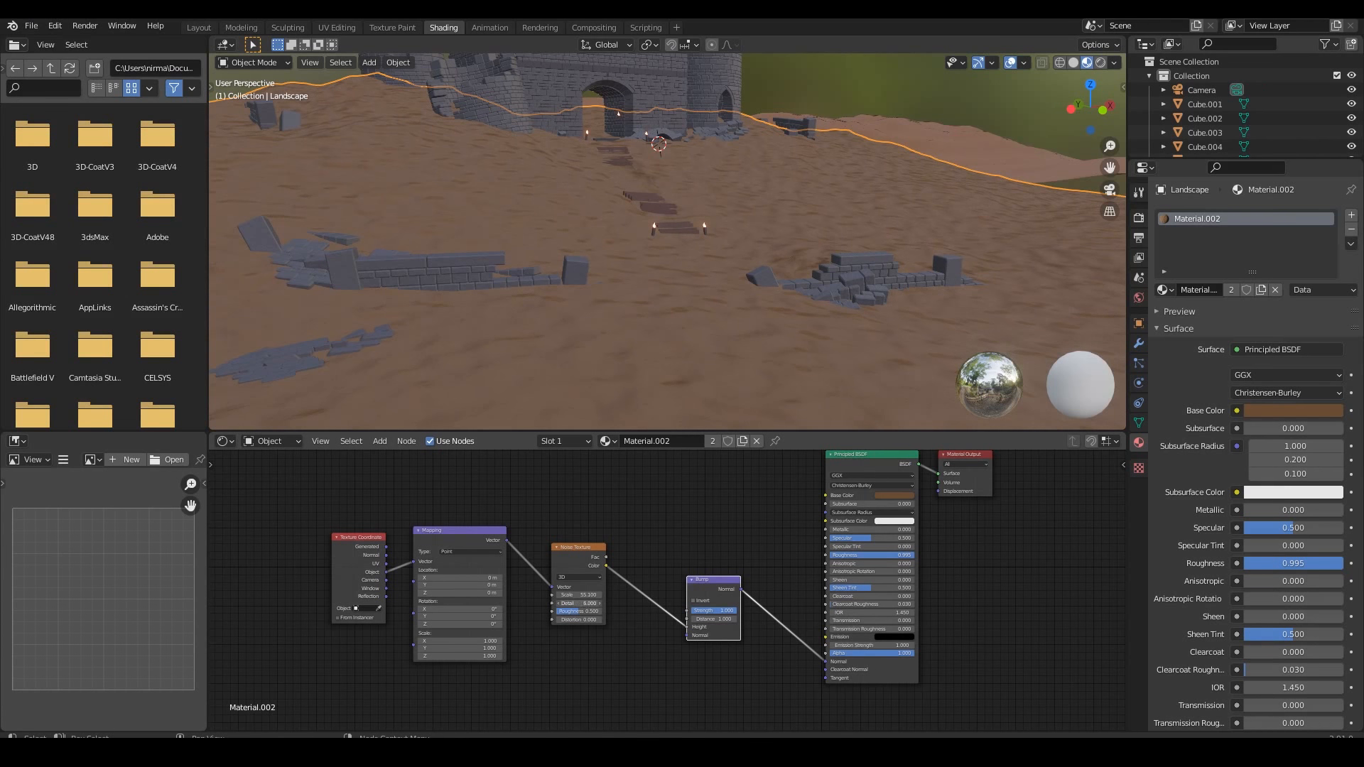
pyautogui.moveTo(658, 347)
pyautogui.mouseDown(button='middle')
pyautogui.moveTo(553, 356)
pyautogui.moveTo(679, 362)
pyautogui.moveTo(658, 332)
pyautogui.mouseUp(button='middle')
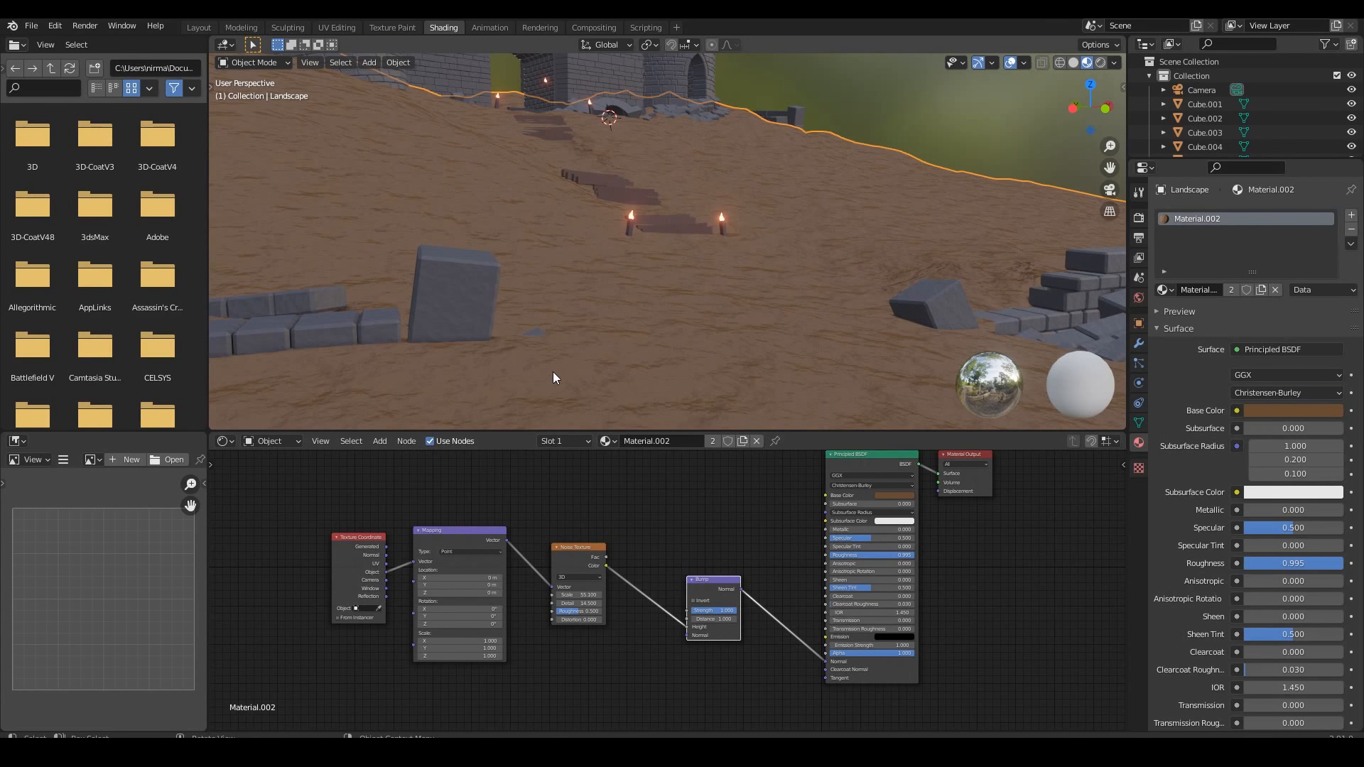
# Step: Deselect the landscape and render the castle scene as a still image from the camera's viewpoint
pyautogui.moveTo(552, 372); pyautogui.dragTo(575, 344, button='middle')
pyautogui.press('KP_0')
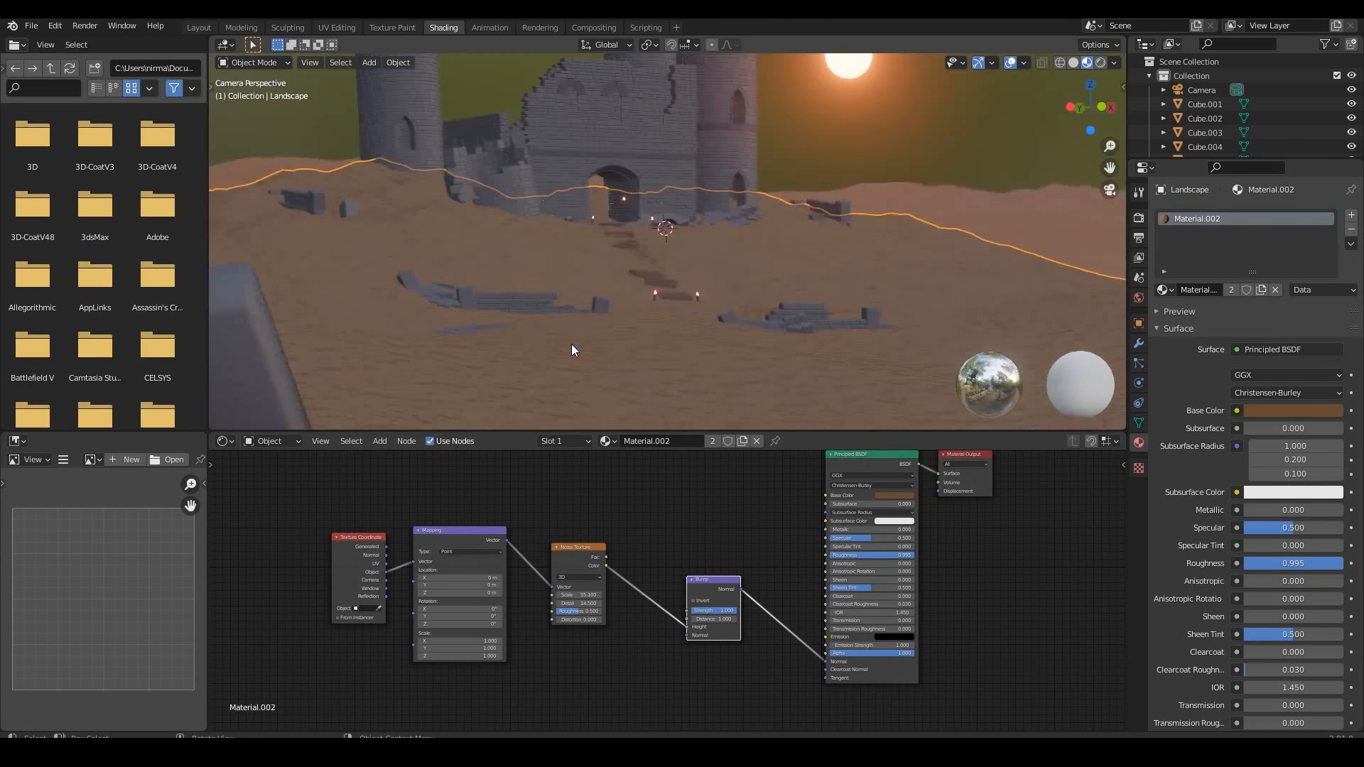
pyautogui.click(804, 140)
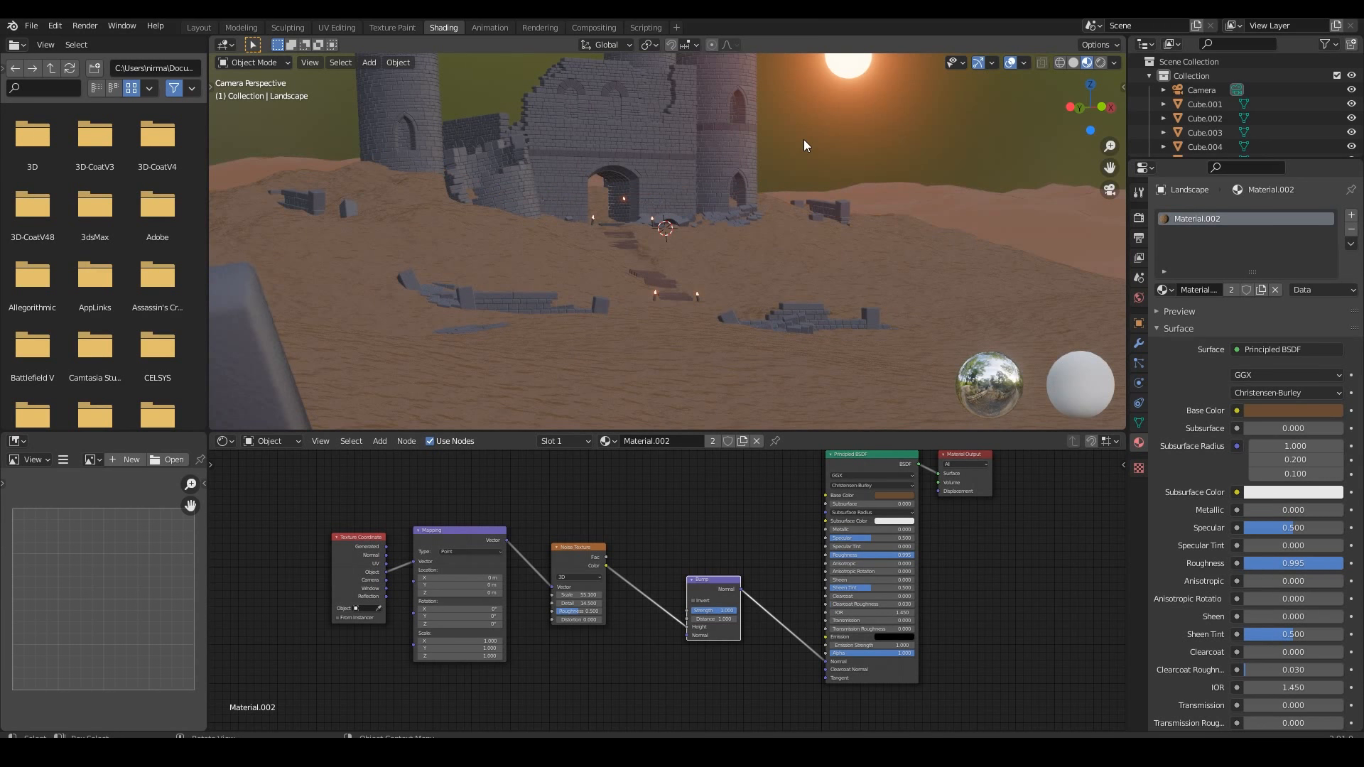
pyautogui.press('F12')
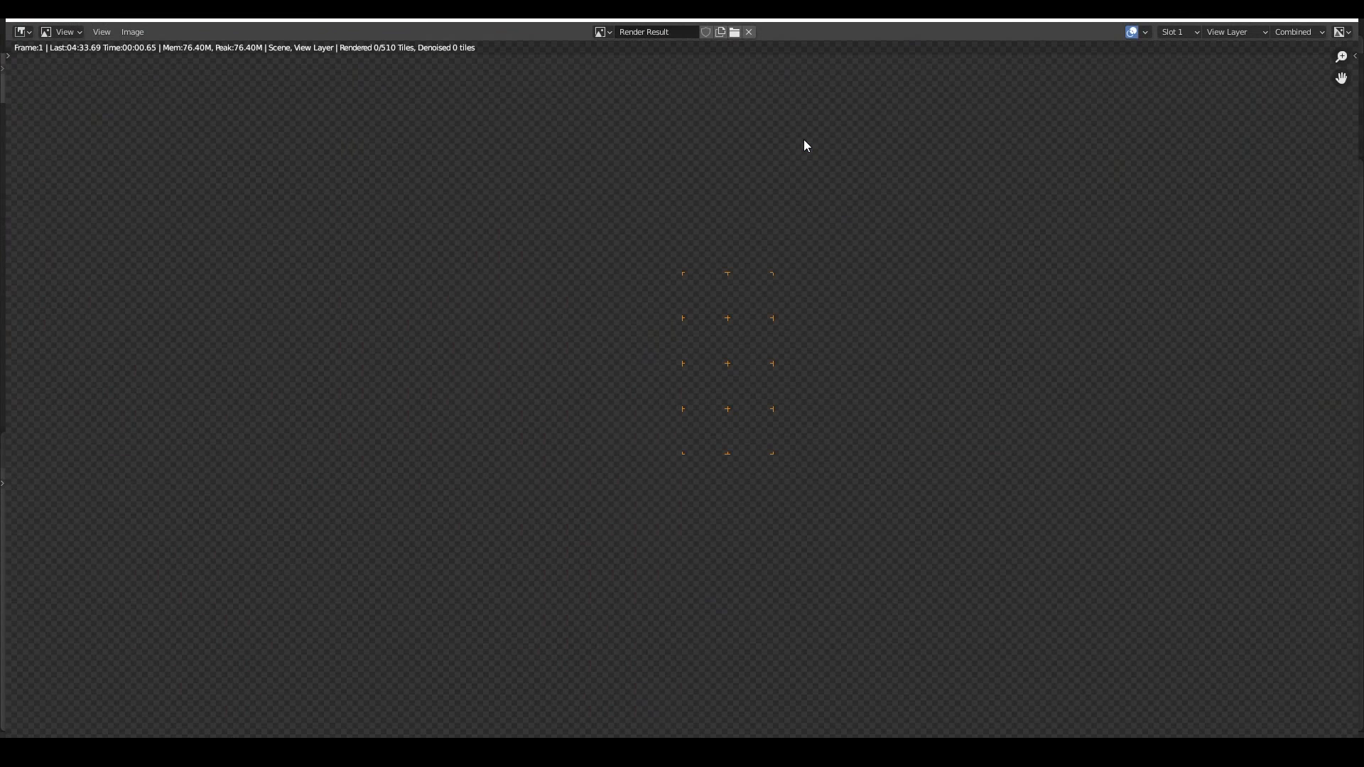